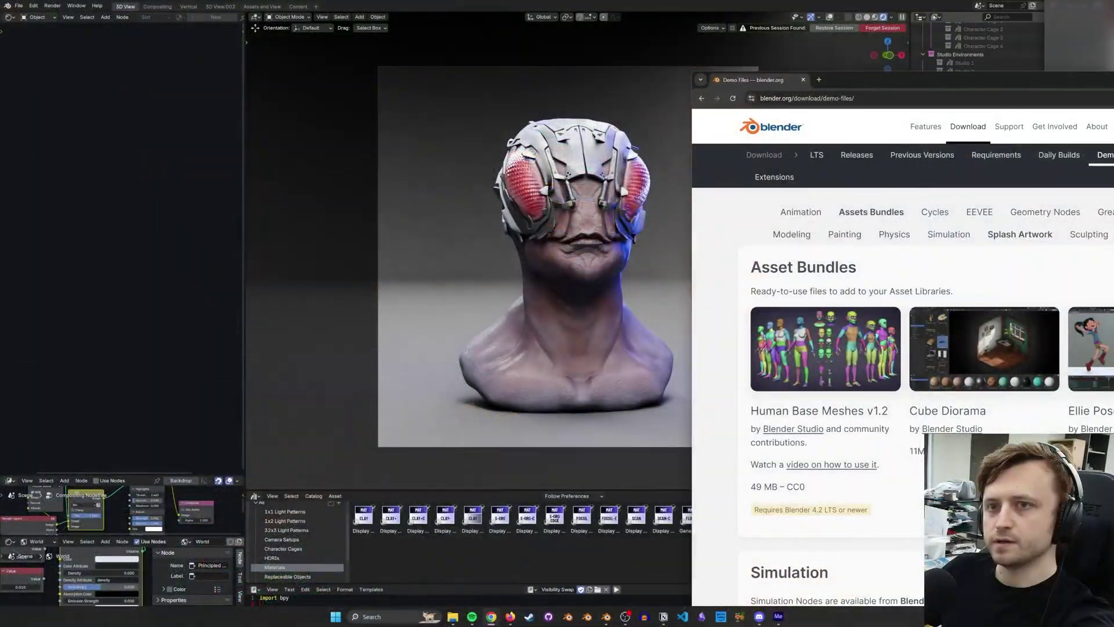
Maximize the browser window and look through the Blender demo files page down past the splash artwork
{"action": "key", "text": "super+Up"}
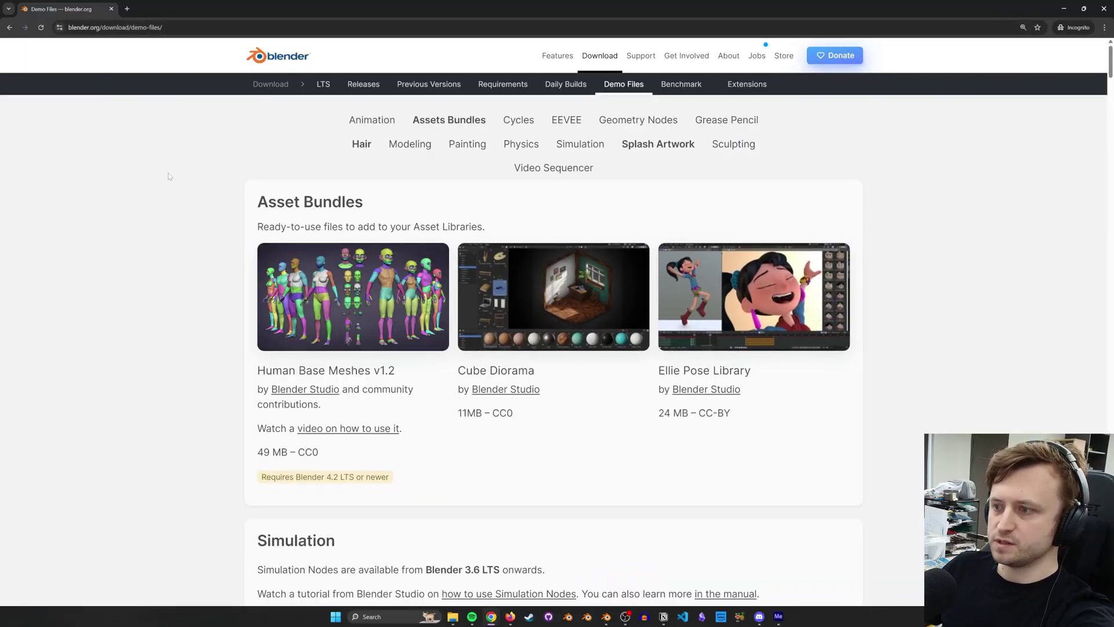
{"action": "scroll", "coordinate": [191, 185], "scroll_direction": "down", "scroll_amount": 9}
{"action": "scroll", "coordinate": [191, 185], "scroll_direction": "down", "scroll_amount": 20}
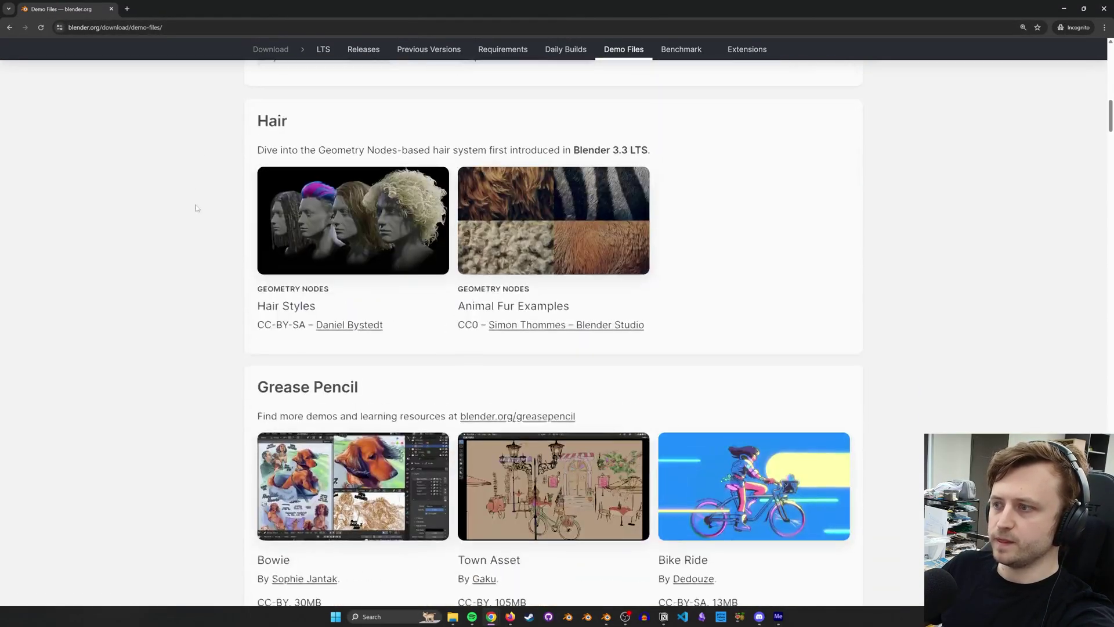
{"action": "scroll", "coordinate": [196, 249], "scroll_direction": "down", "scroll_amount": 16}
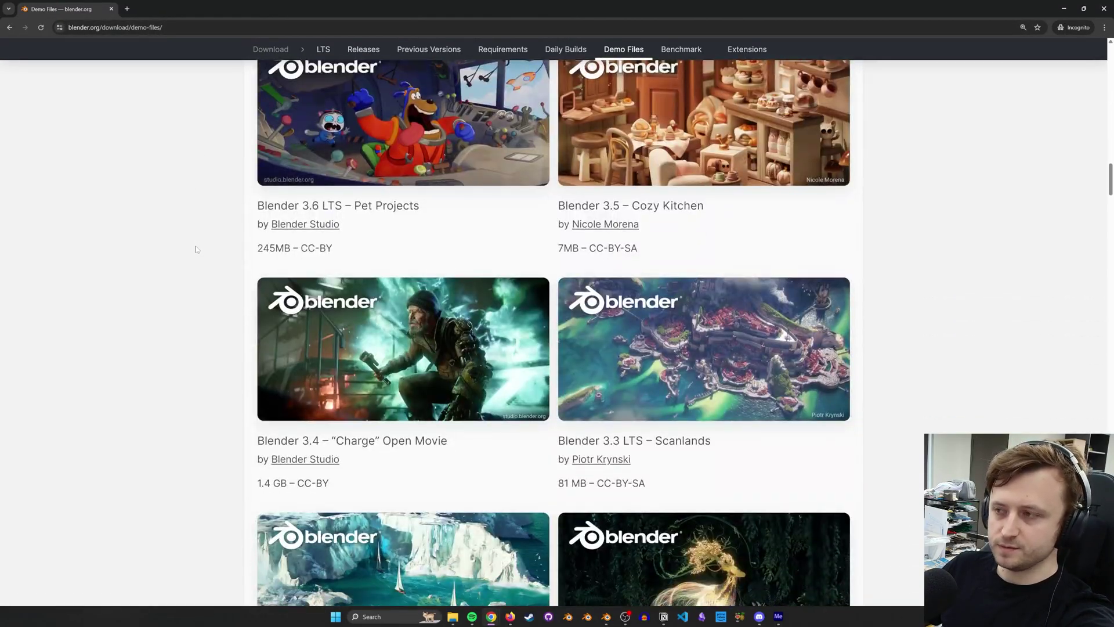
{"action": "scroll", "coordinate": [196, 250], "scroll_direction": "down", "scroll_amount": 11}
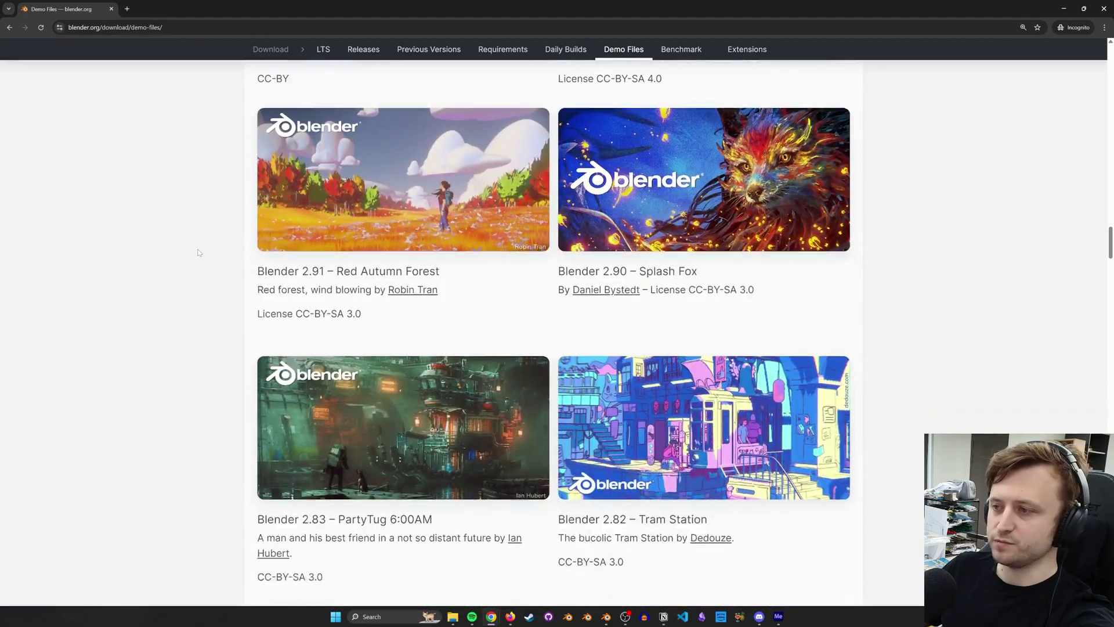
{"action": "scroll", "coordinate": [199, 255], "scroll_direction": "down", "scroll_amount": 20}
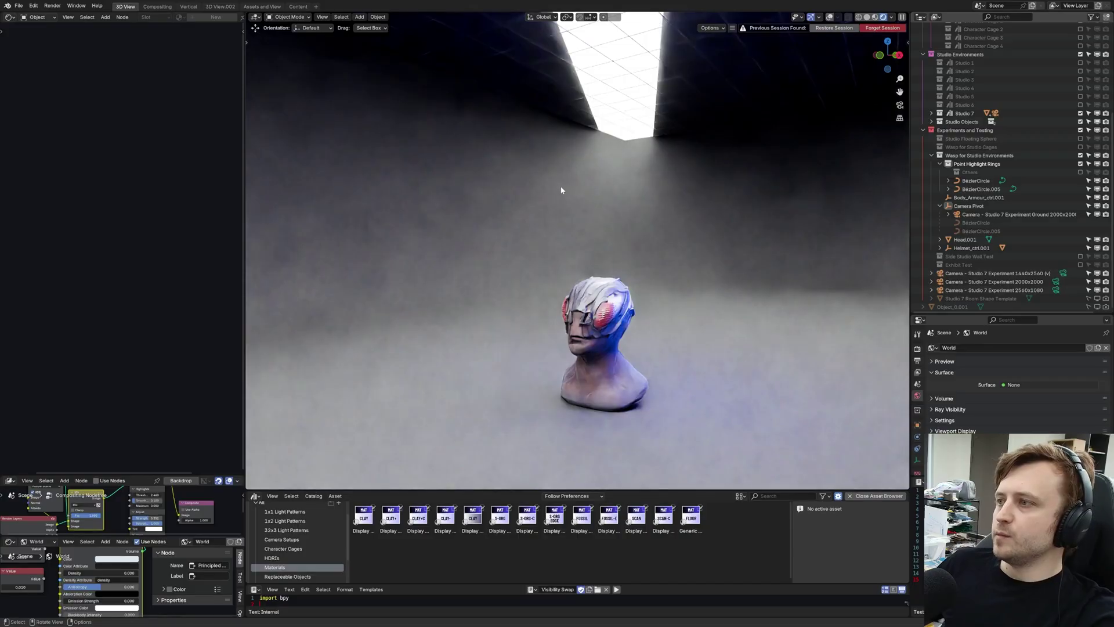
Select the Studio 7 ceiling light, examine its shader nodes, and view the studio room around the bust
{"action": "scroll", "coordinate": [1002, 190], "scroll_direction": "up", "scroll_amount": 4}
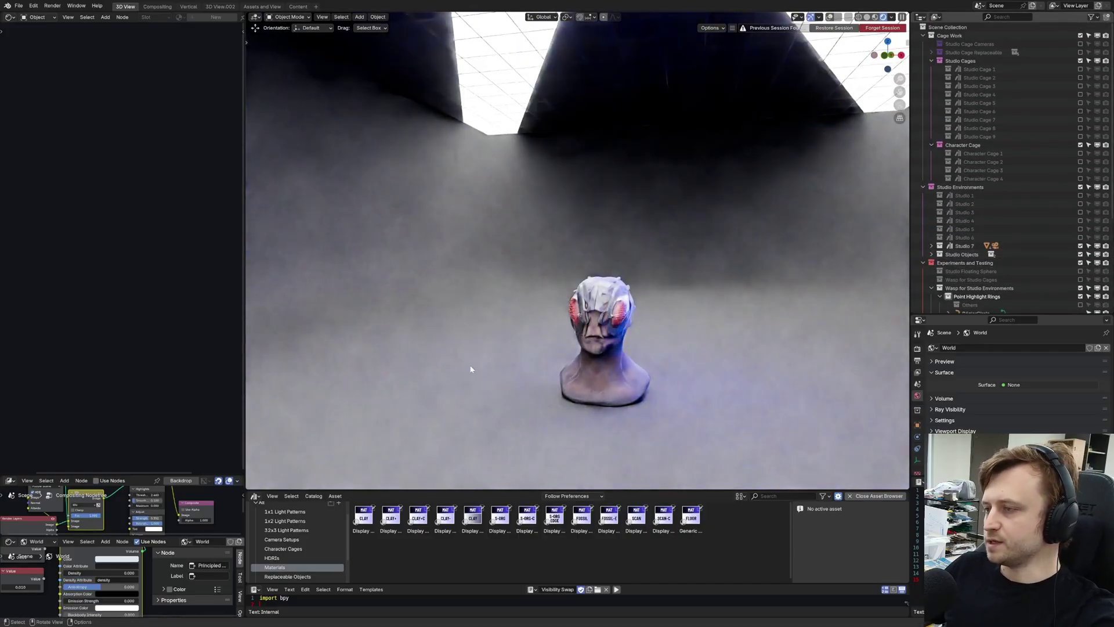
{"action": "middle_click_drag", "start_coordinate": [425, 355], "coordinate": [409, 354]}
{"action": "left_click", "coordinate": [525, 81]}
{"action": "scroll", "coordinate": [135, 319], "scroll_direction": "down", "scroll_amount": 2}
{"action": "middle_click_drag", "start_coordinate": [73, 425], "coordinate": [167, 313]}
{"action": "scroll", "coordinate": [151, 418], "scroll_direction": "down", "scroll_amount": 1}
{"action": "key", "text": "shift+grave"}
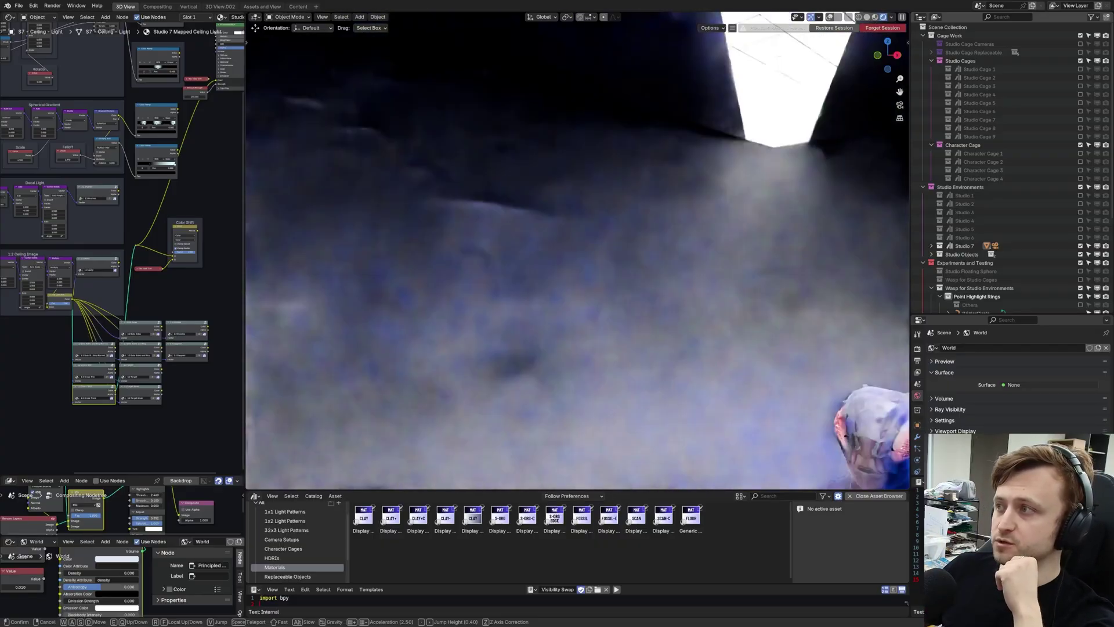
{"action": "left_click", "coordinate": [572, 221]}
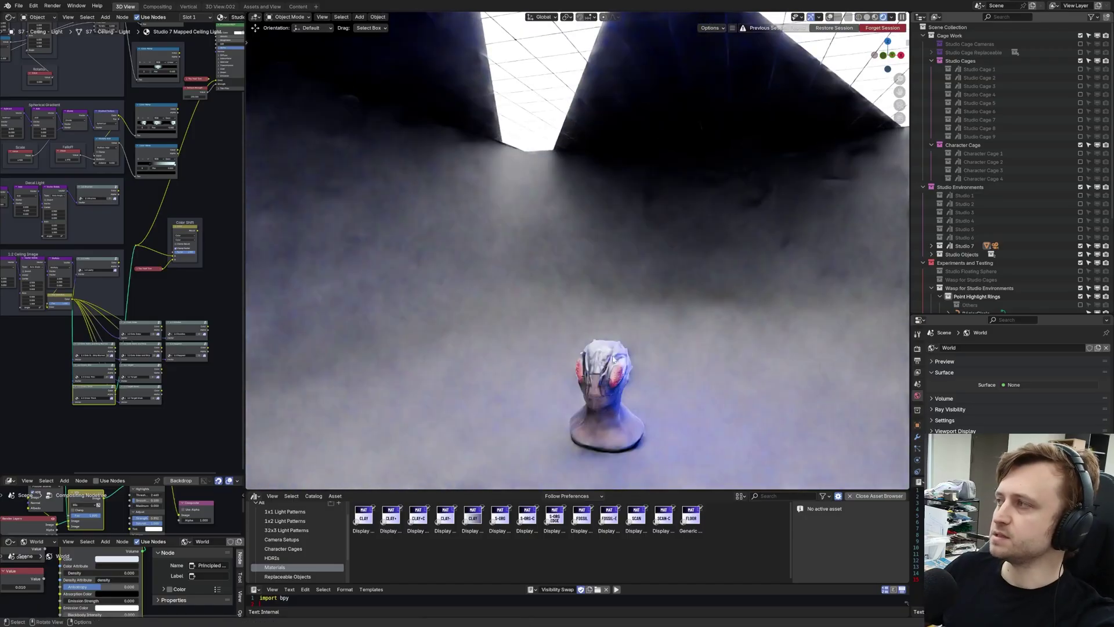
{"action": "middle_click_drag", "start_coordinate": [579, 313], "coordinate": [632, 312]}
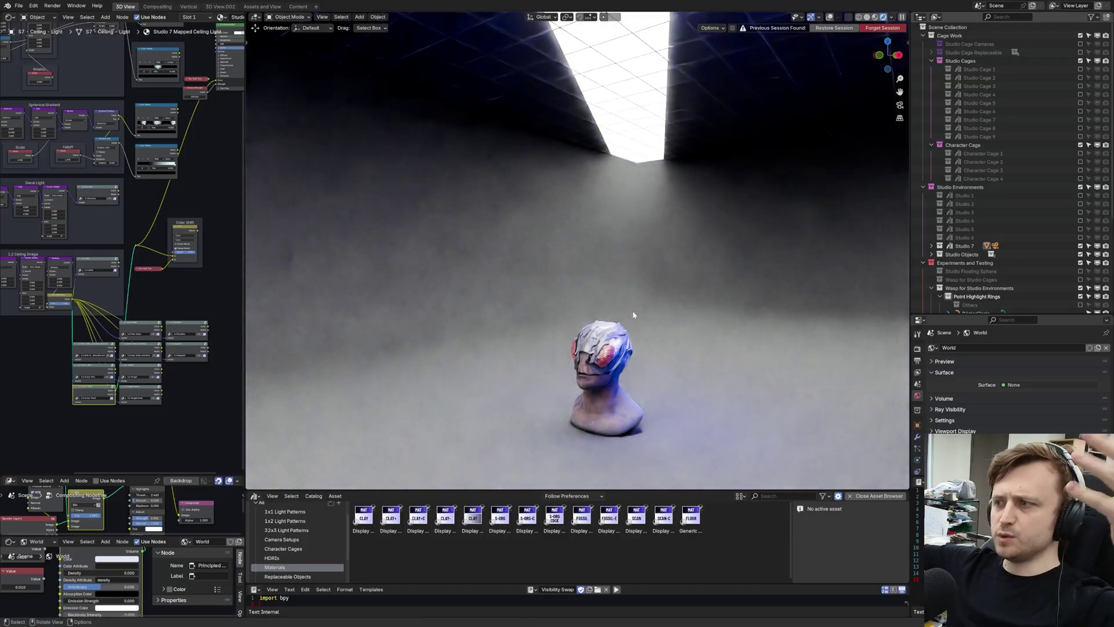
Replace the Studio 7 environment with Studio 6 and connect the framed color ramp to the floor light material's emission color
{"action": "left_click", "coordinate": [1081, 244]}
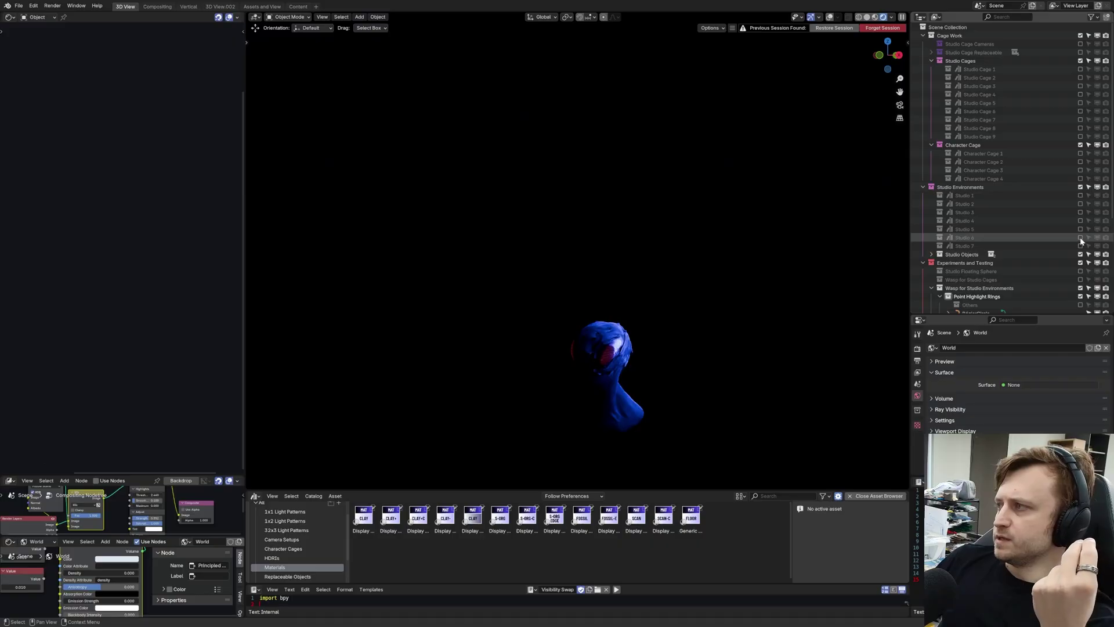
{"action": "left_click", "coordinate": [1080, 237]}
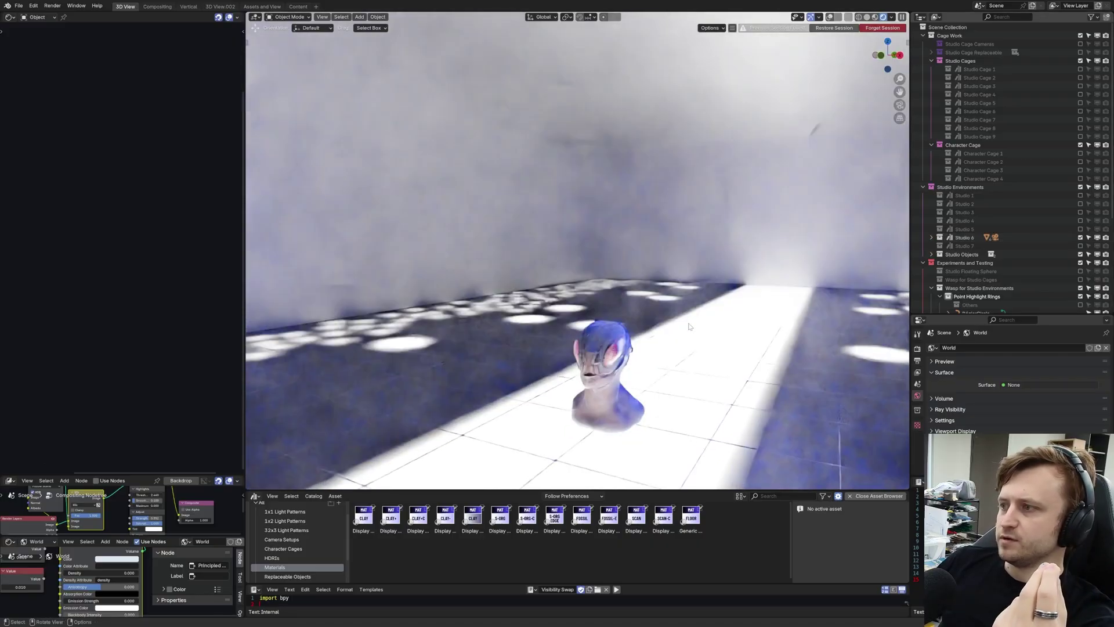
{"action": "middle_click_drag", "start_coordinate": [198, 207], "coordinate": [151, 302]}
{"action": "left_click_drag", "start_coordinate": [184, 209], "coordinate": [168, 175]}
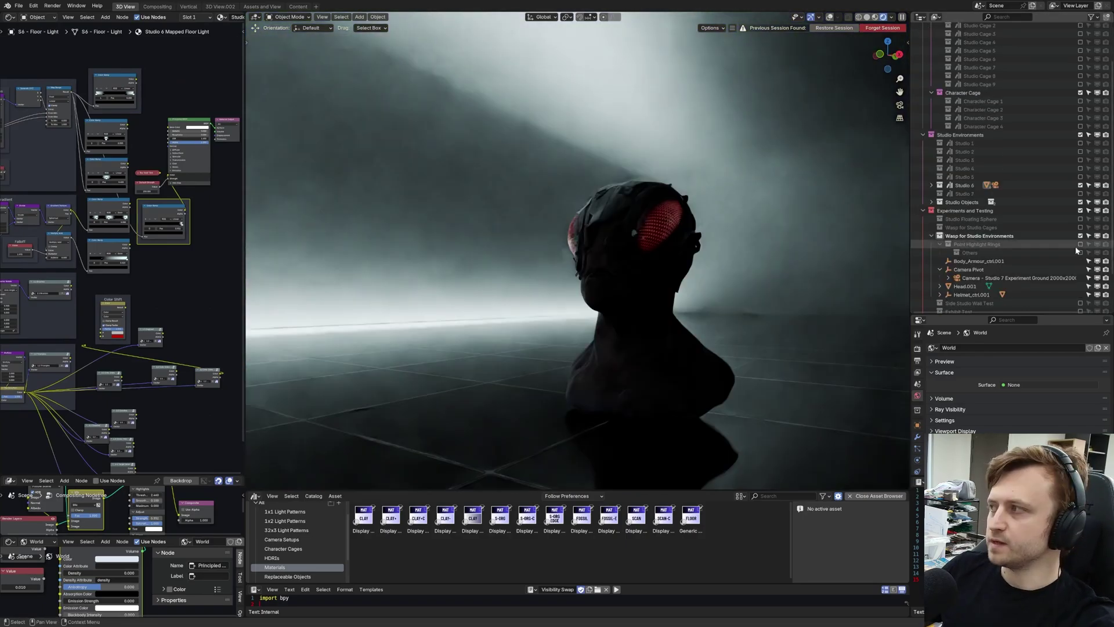
Swap the Wasp for Studio Environments collection for Studio Floating Sphere and make the 2560x1080 camera active
{"action": "scroll", "coordinate": [1046, 250], "scroll_direction": "down", "scroll_amount": 4}
{"action": "left_click", "coordinate": [932, 187]}
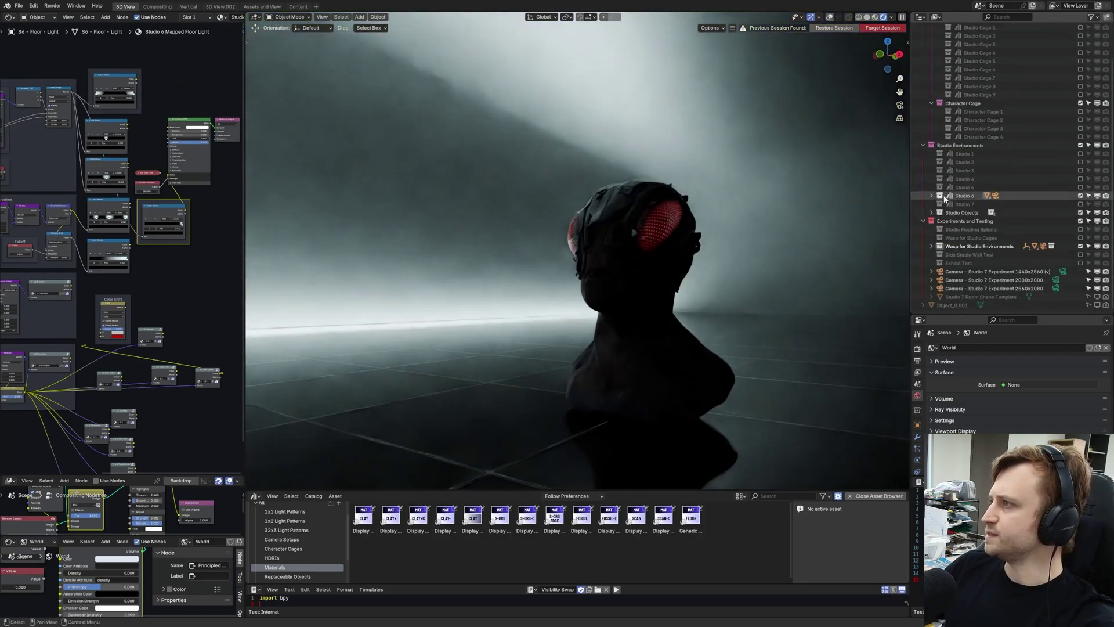
{"action": "left_click", "coordinate": [1079, 246]}
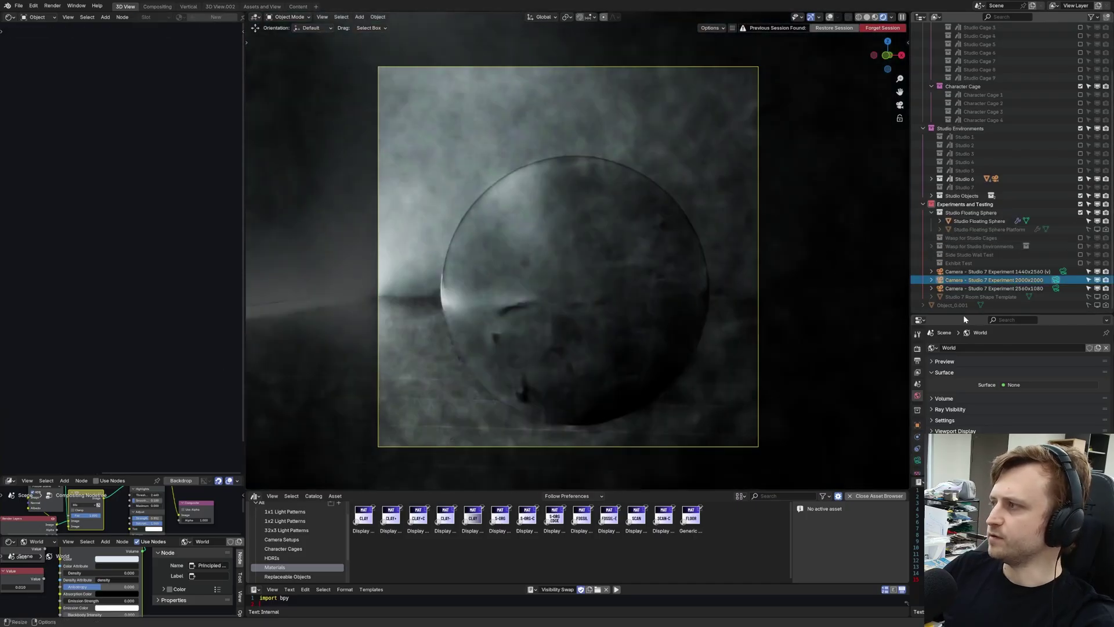
{"action": "left_click", "coordinate": [1055, 288]}
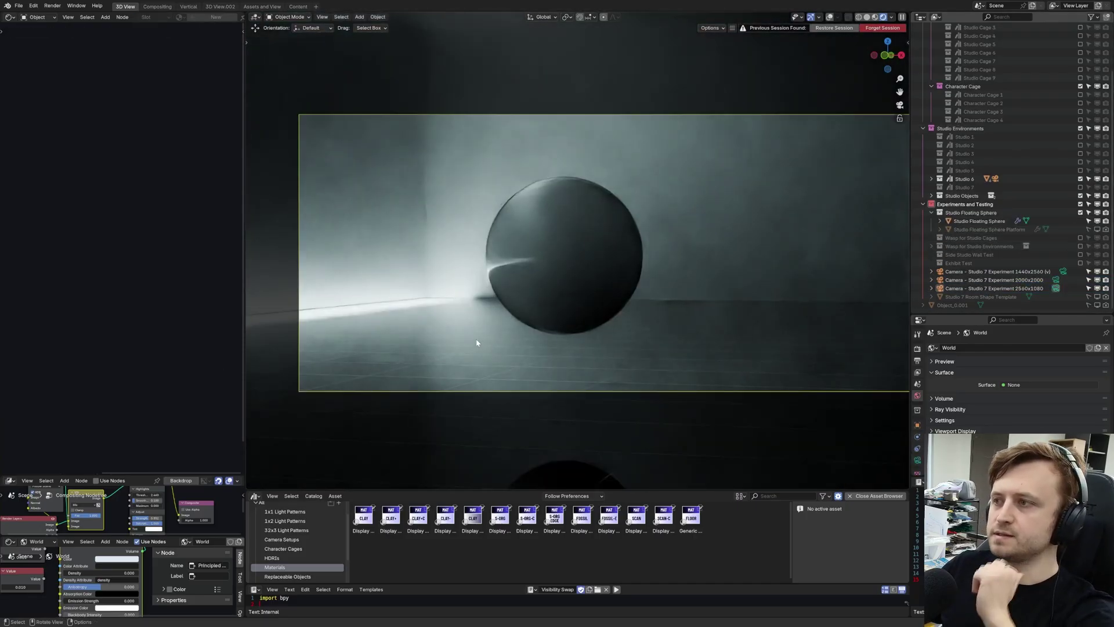
Select the Studio 6 floor light and show the 1x2 Light Patterns catalog in an enlarged asset browser
{"action": "left_click", "coordinate": [477, 343]}
{"action": "left_click_drag", "start_coordinate": [188, 217], "coordinate": [174, 218]}
{"action": "scroll", "coordinate": [438, 281], "scroll_direction": "down", "scroll_amount": 2}
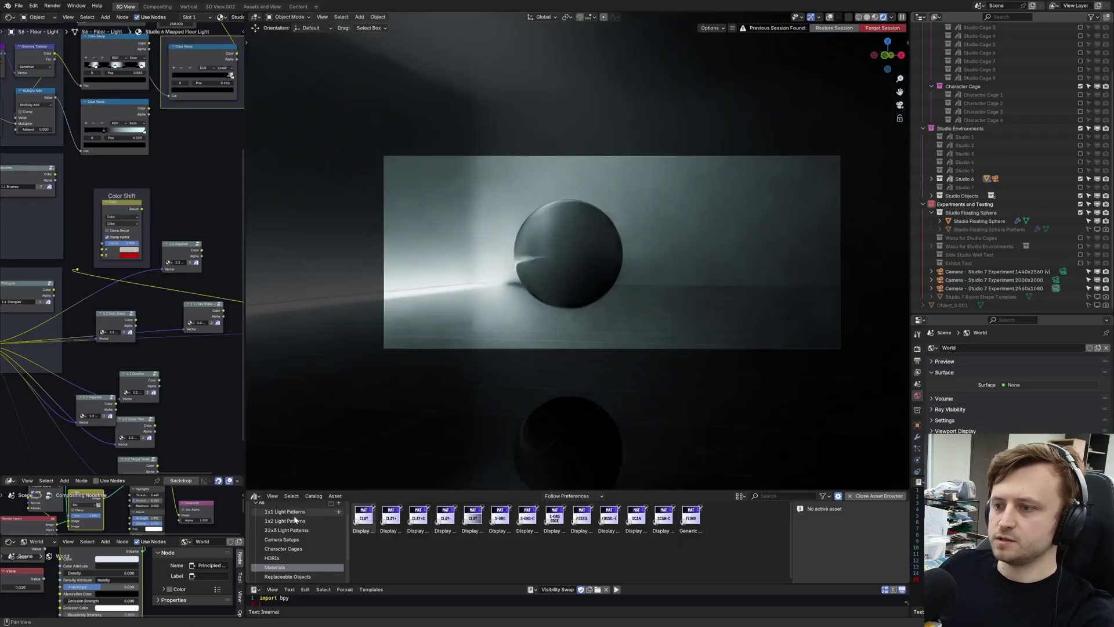
{"action": "middle_click_drag", "start_coordinate": [297, 540], "coordinate": [296, 561]}
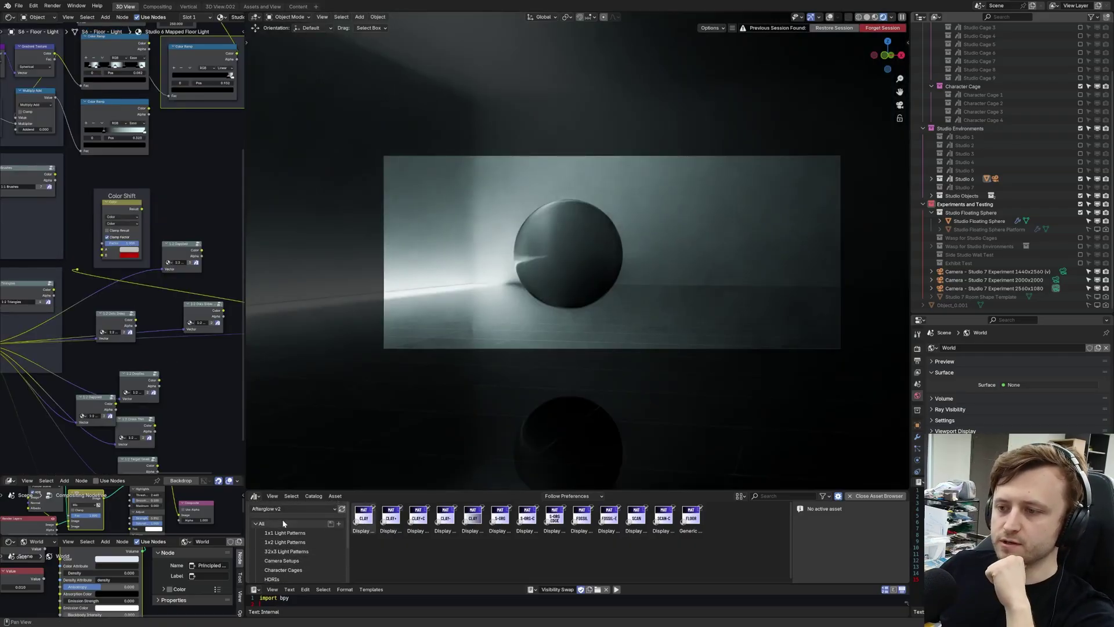
{"action": "left_click_drag", "start_coordinate": [294, 490], "coordinate": [294, 470]}
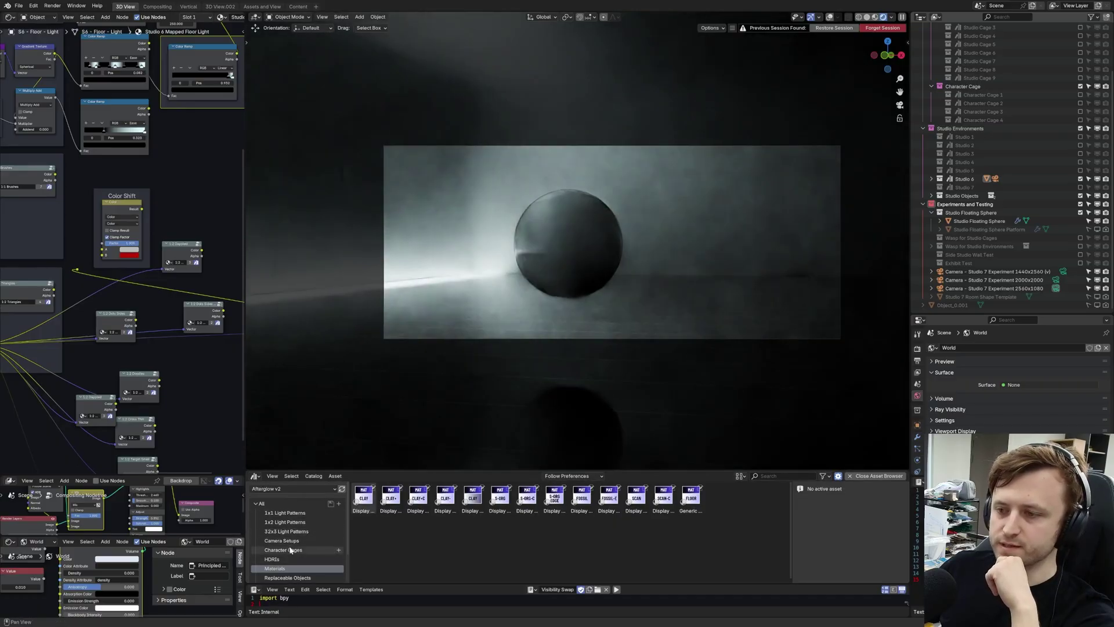
{"action": "left_click", "coordinate": [268, 522]}
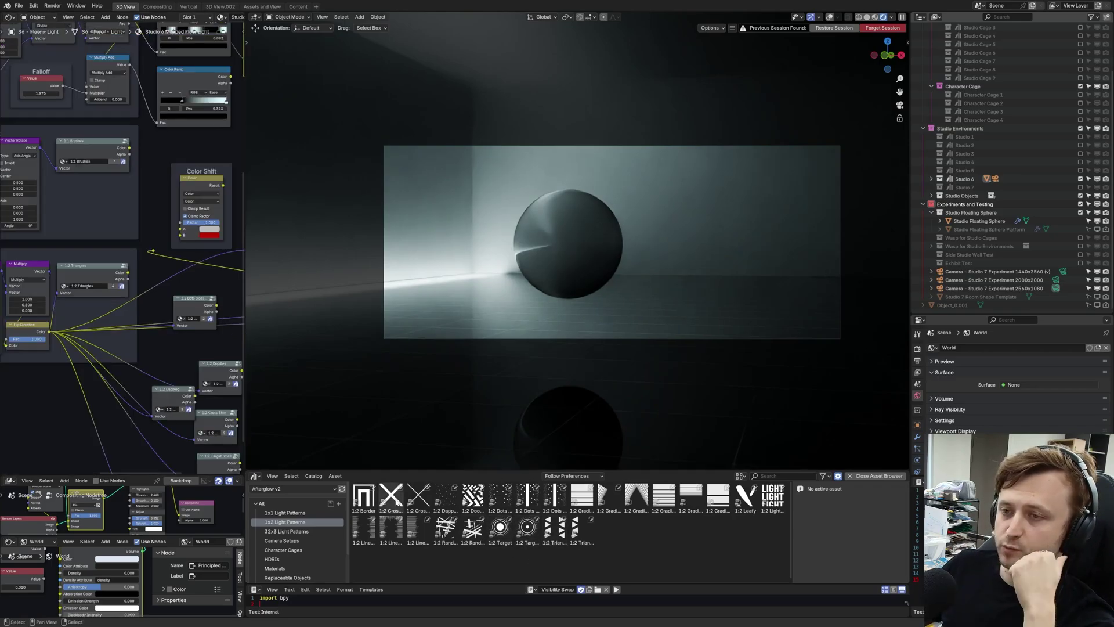
Add the 1:2 Cross Thick pattern to the floor light's nodes and feed the 1:2 Floor Image mapping into its Vector input
{"action": "left_click", "coordinate": [391, 496]}
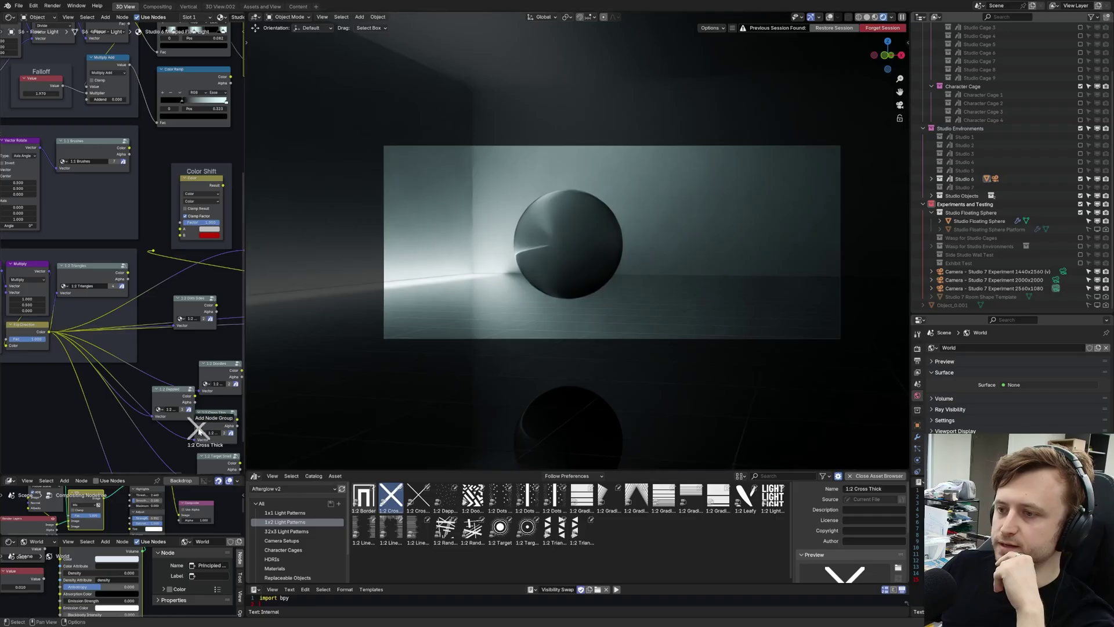
{"action": "left_click_drag", "start_coordinate": [391, 497], "coordinate": [46, 396]}
{"action": "middle_click_drag", "start_coordinate": [52, 261], "coordinate": [165, 234]}
{"action": "scroll", "coordinate": [54, 234], "scroll_direction": "up", "scroll_amount": 2}
{"action": "middle_click_drag", "start_coordinate": [96, 230], "coordinate": [72, 232]}
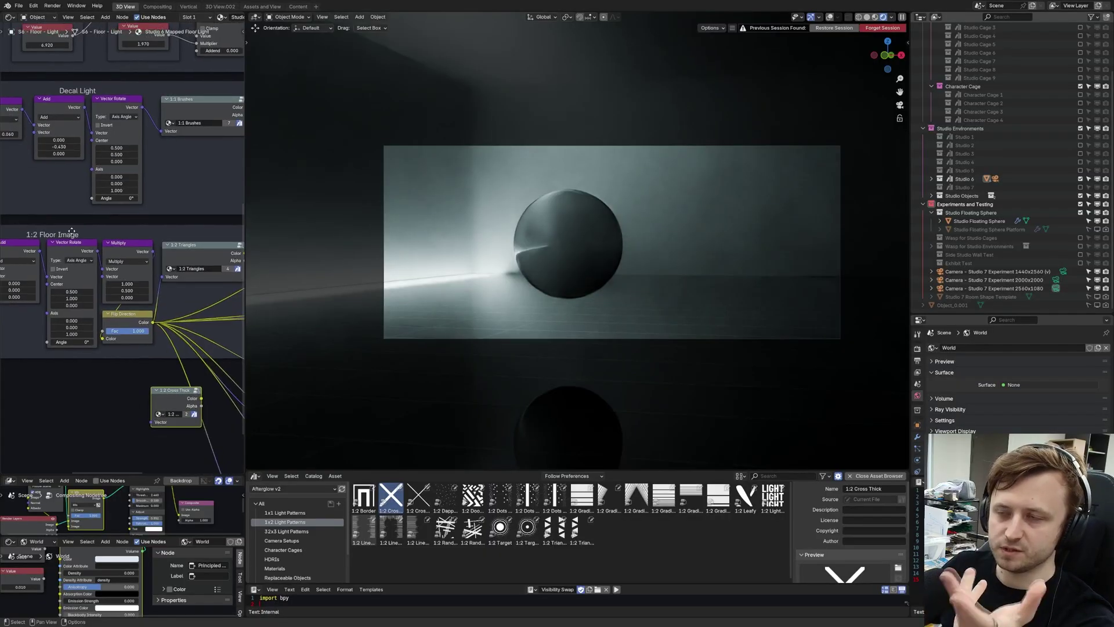
{"action": "middle_click_drag", "start_coordinate": [154, 320], "coordinate": [77, 322]}
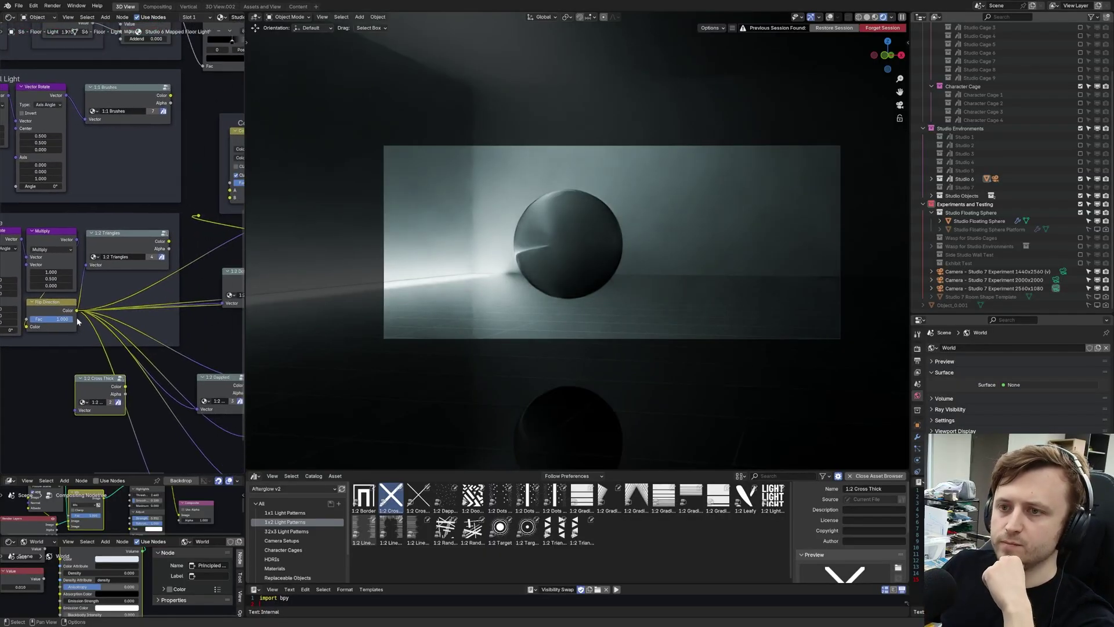
{"action": "left_click_drag", "start_coordinate": [76, 313], "coordinate": [93, 322]}
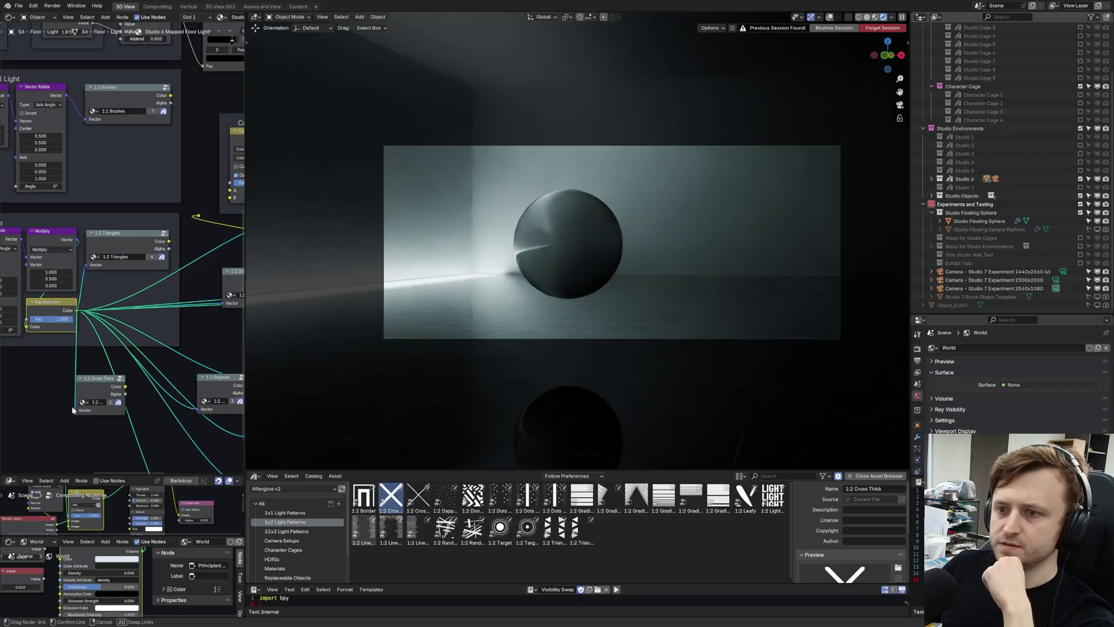
{"action": "left_click_drag", "start_coordinate": [72, 410], "coordinate": [76, 410]}
Move the 1:2 Cross Thick node near the Color Shift frame and connect its color output to the Principled BSDF's emission color
{"action": "middle_click_drag", "start_coordinate": [172, 206], "coordinate": [108, 251]}
{"action": "scroll", "coordinate": [109, 251], "scroll_direction": "down", "scroll_amount": 6}
{"action": "left_click_drag", "start_coordinate": [76, 354], "coordinate": [220, 197]}
{"action": "middle_click_drag", "start_coordinate": [219, 197], "coordinate": [81, 325]}
{"action": "scroll", "coordinate": [81, 325], "scroll_direction": "up", "scroll_amount": 3}
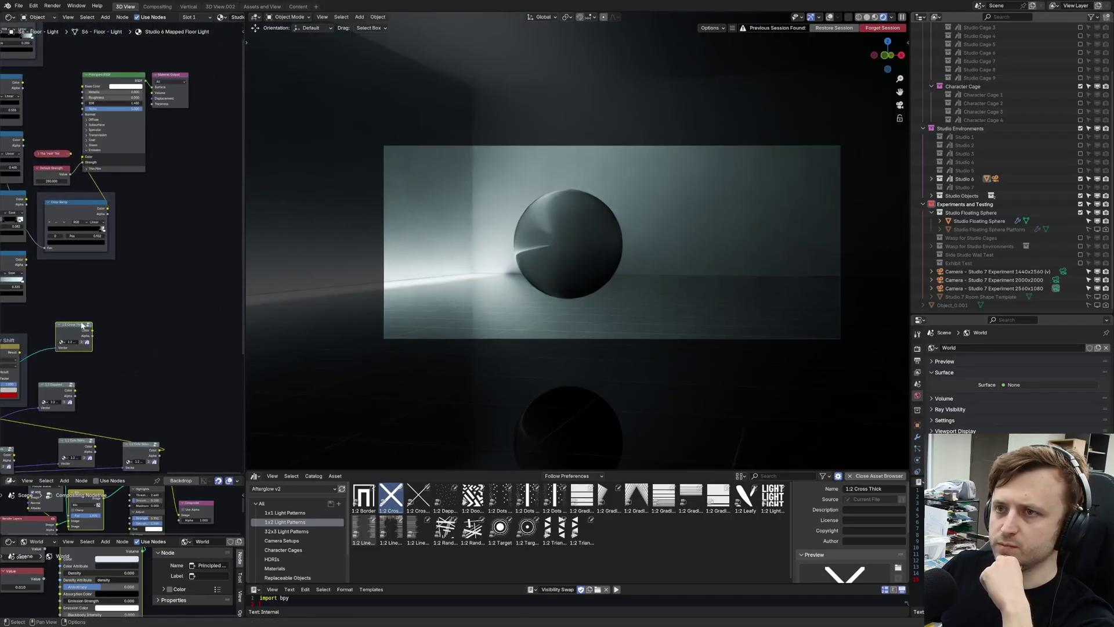
{"action": "left_click_drag", "start_coordinate": [86, 160], "coordinate": [87, 157]}
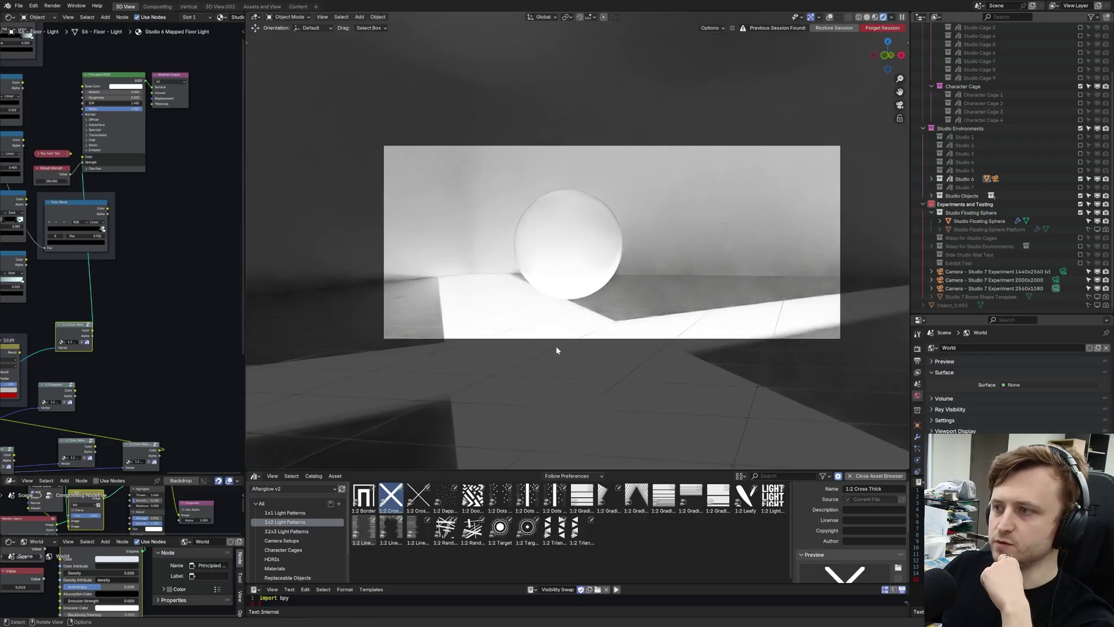
Try selecting the floating sphere to check the cross-shaped floor light on it, and undo the last change
{"action": "key", "text": "KP_0"}
{"action": "key", "text": "KP_0"}
{"action": "left_click", "coordinate": [568, 261]}
{"action": "scroll", "coordinate": [563, 273], "scroll_direction": "up", "scroll_amount": 2}
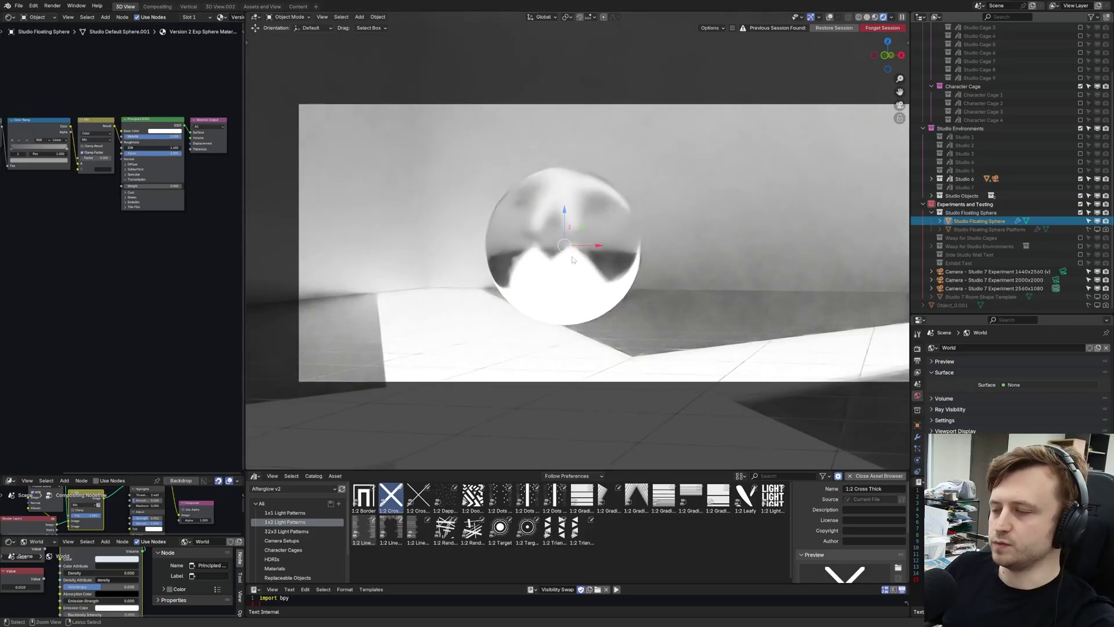
{"action": "key", "text": "ctrl+z"}
Delete the 1:2 Cross Thick node and rearrange the 1:2 Dappled node and its neighbouring pattern node beside the Color Shift frame
{"action": "middle_click_drag", "start_coordinate": [165, 406], "coordinate": [177, 271]}
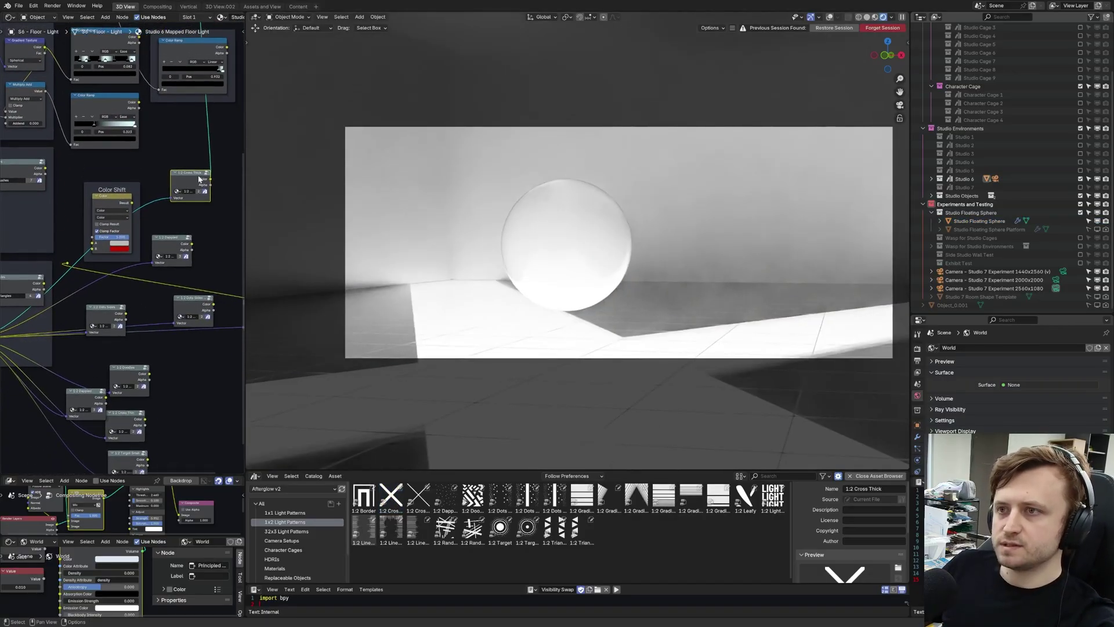
{"action": "scroll", "coordinate": [198, 180], "scroll_direction": "down", "scroll_amount": 1}
{"action": "middle_click_drag", "start_coordinate": [199, 179], "coordinate": [176, 242]}
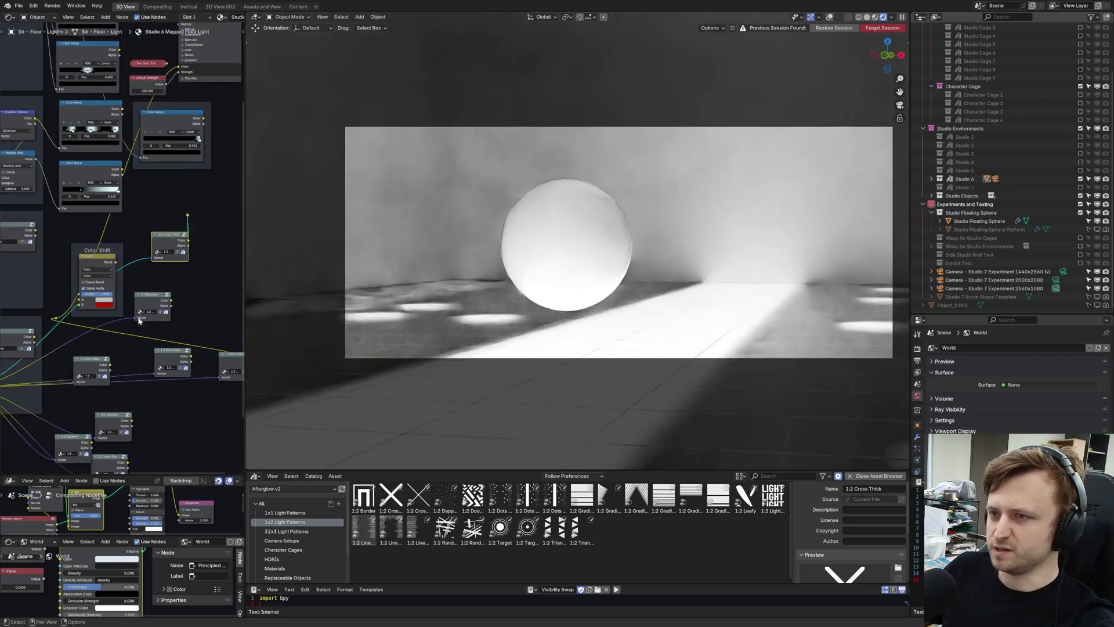
{"action": "key", "text": "x"}
{"action": "middle_click_drag", "start_coordinate": [139, 318], "coordinate": [142, 278]}
{"action": "scroll", "coordinate": [142, 279], "scroll_direction": "up", "scroll_amount": 2}
{"action": "left_click_drag", "start_coordinate": [201, 224], "coordinate": [110, 273]}
{"action": "left_click_drag", "start_coordinate": [123, 300], "coordinate": [148, 327]}
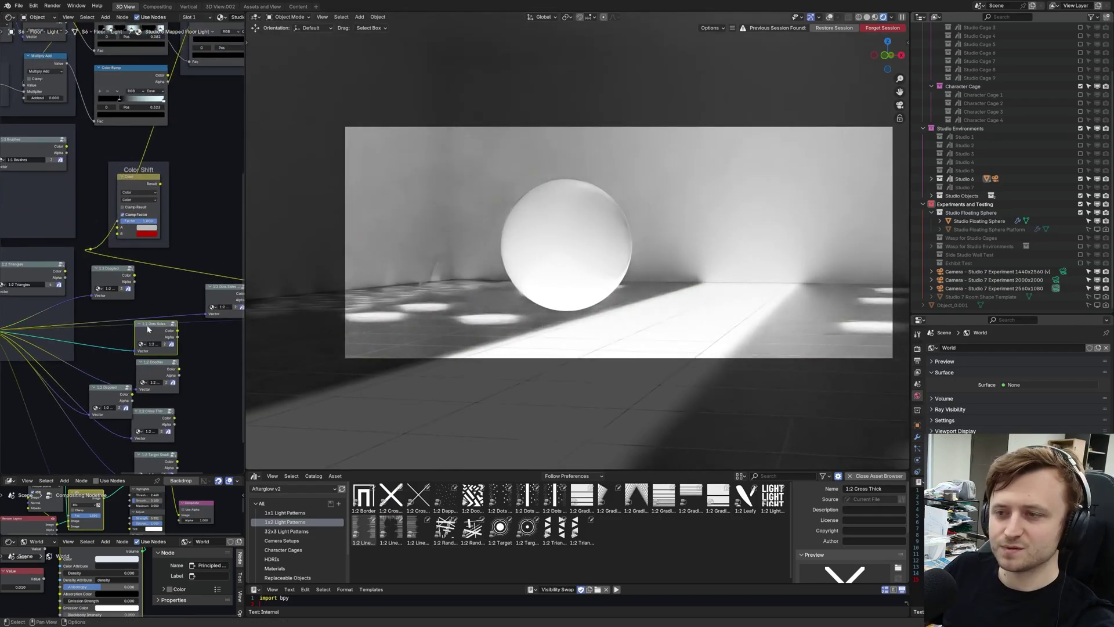
Route the 1:2 Dappled pattern into the Color Shift node and view the floor lights around the sphere up close
{"action": "middle_click_drag", "start_coordinate": [147, 329], "coordinate": [181, 367]}
{"action": "mouse_move", "coordinate": [167, 316]}
{"action": "left_mouse_down"}
{"action": "mouse_move", "coordinate": [167, 328]}
{"action": "mouse_move", "coordinate": [178, 297]}
{"action": "left_mouse_up"}
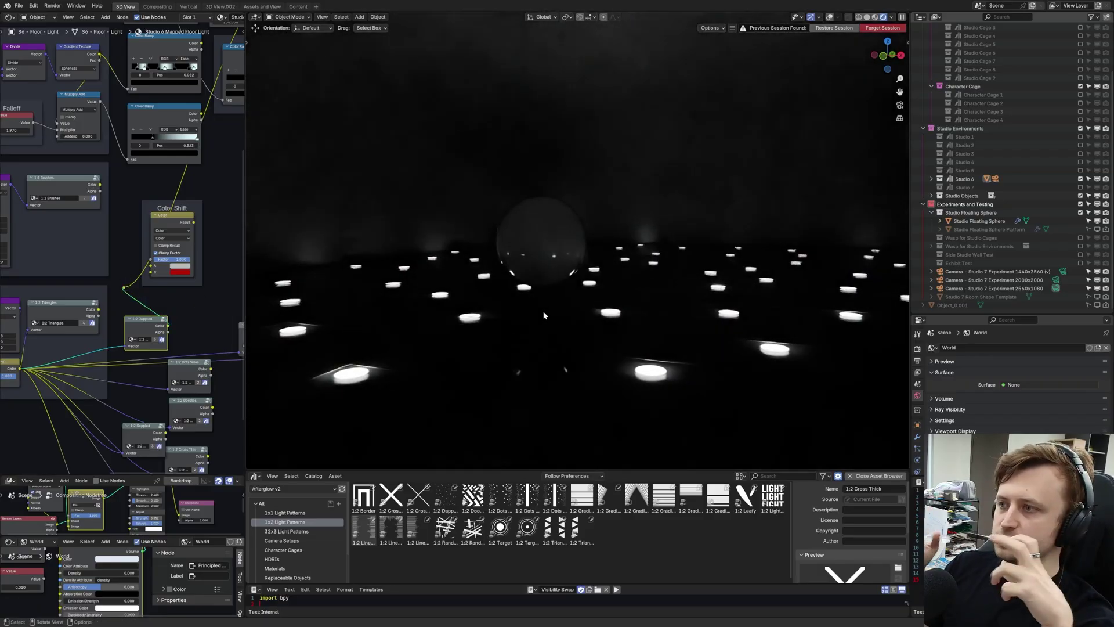
{"action": "scroll", "coordinate": [510, 260], "scroll_direction": "up", "scroll_amount": 4}
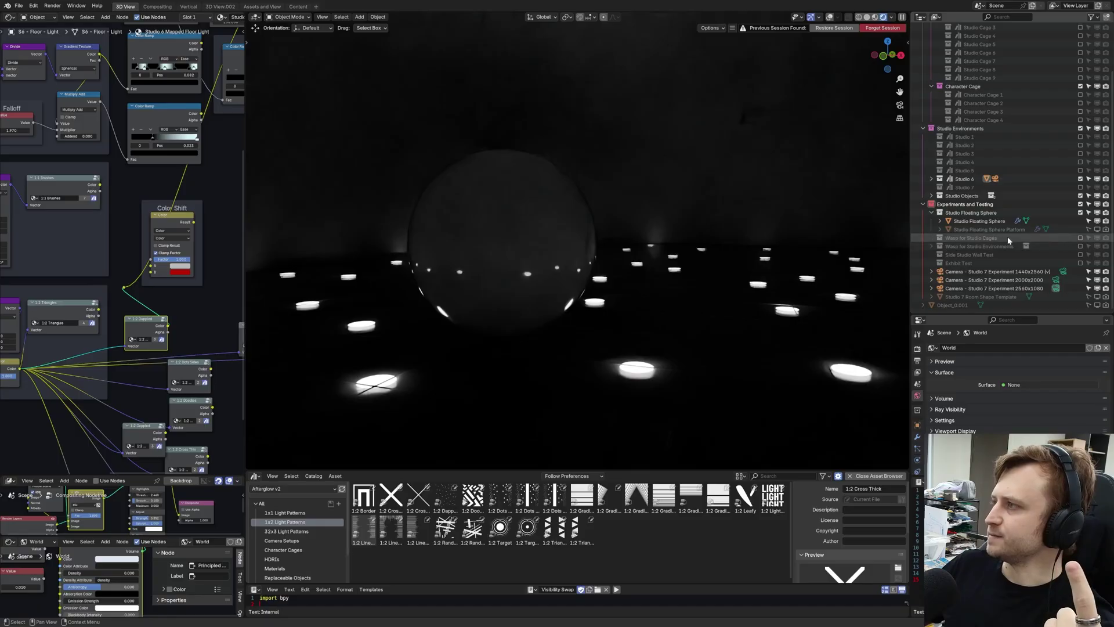
Enable the Wasp for Studio Environments collection to view the bust among the floor lights, and return to the camera view
{"action": "left_click", "coordinate": [1079, 246]}
{"action": "middle_click_drag", "start_coordinate": [478, 384], "coordinate": [490, 378]}
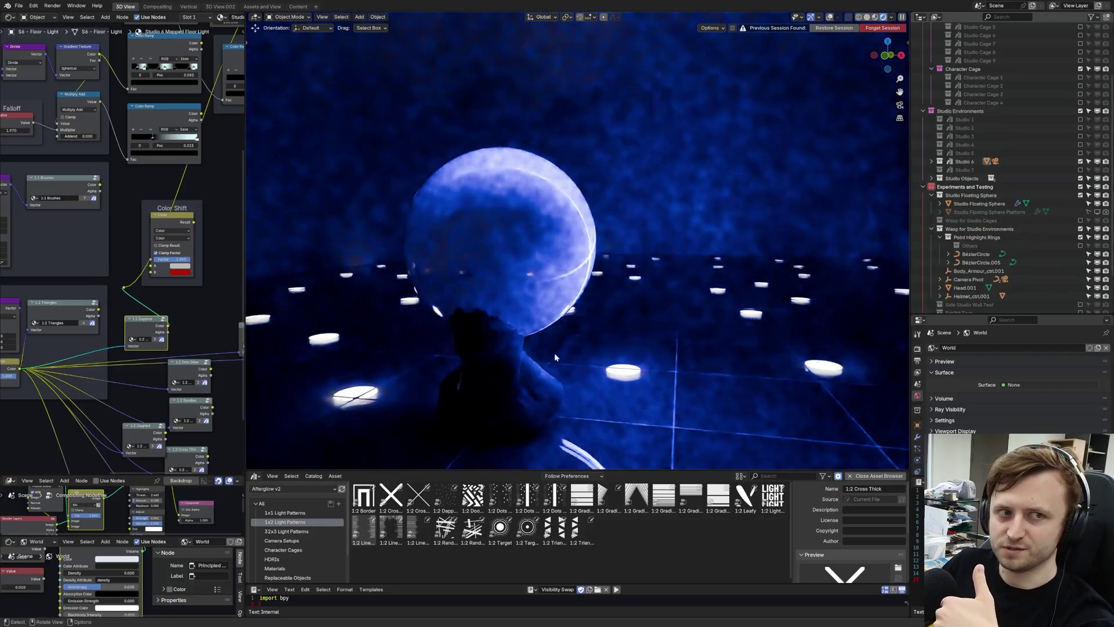
{"action": "key", "text": "KP_0"}
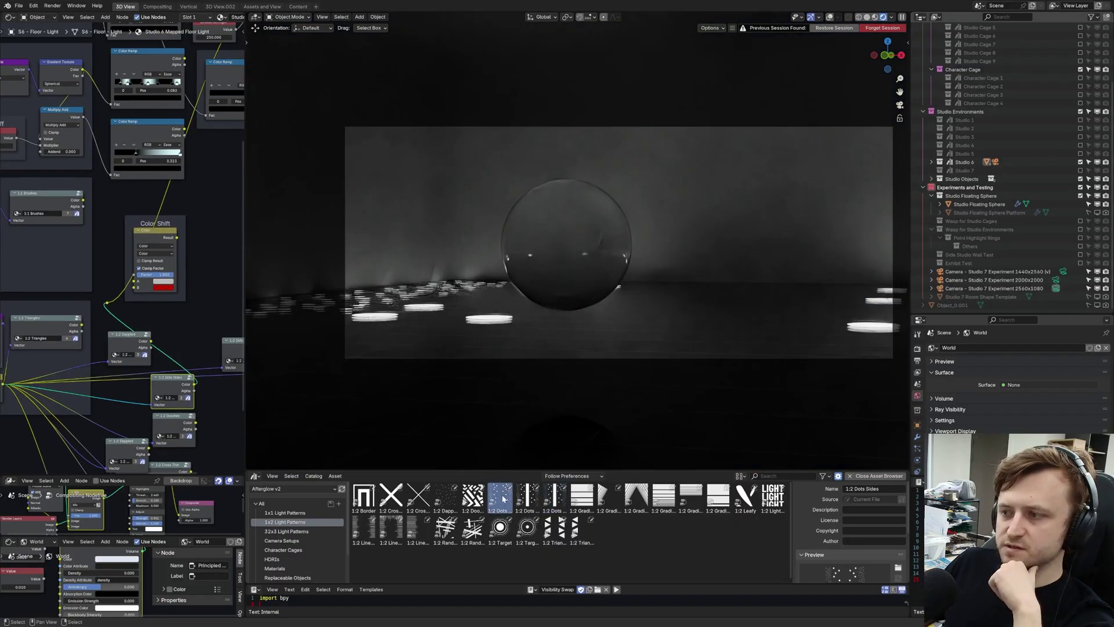
Compare the 1:2 dot light patterns in the asset browser, from 1:2 Dots Sides to the dots variant with strips
{"action": "left_click", "coordinate": [528, 498]}
{"action": "left_click", "coordinate": [502, 499]}
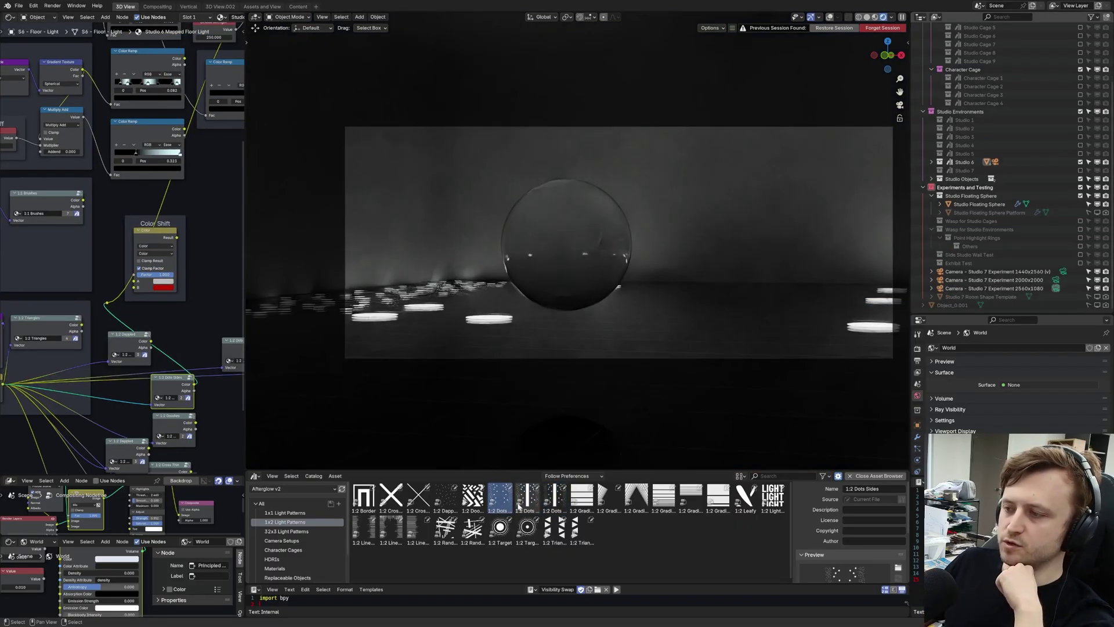
{"action": "left_click", "coordinate": [528, 498]}
{"action": "left_click", "coordinate": [554, 498]}
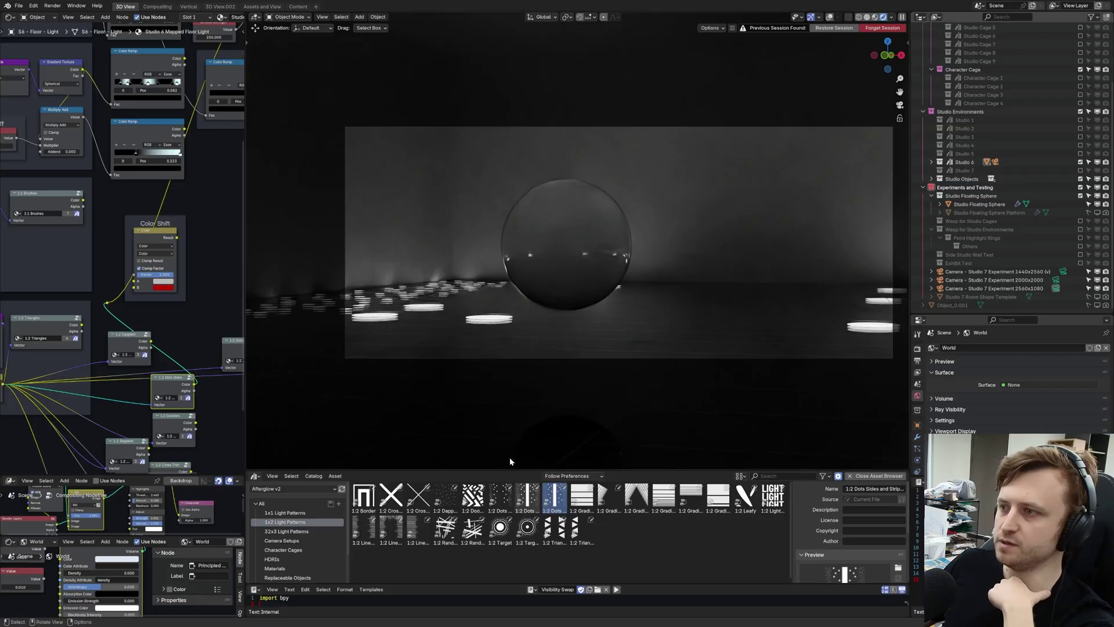
Add the 1:2 Dots Sides and Strip pattern to the Studio 6 floor light material and route it into the Color Shift node
{"action": "left_click", "coordinate": [498, 498]}
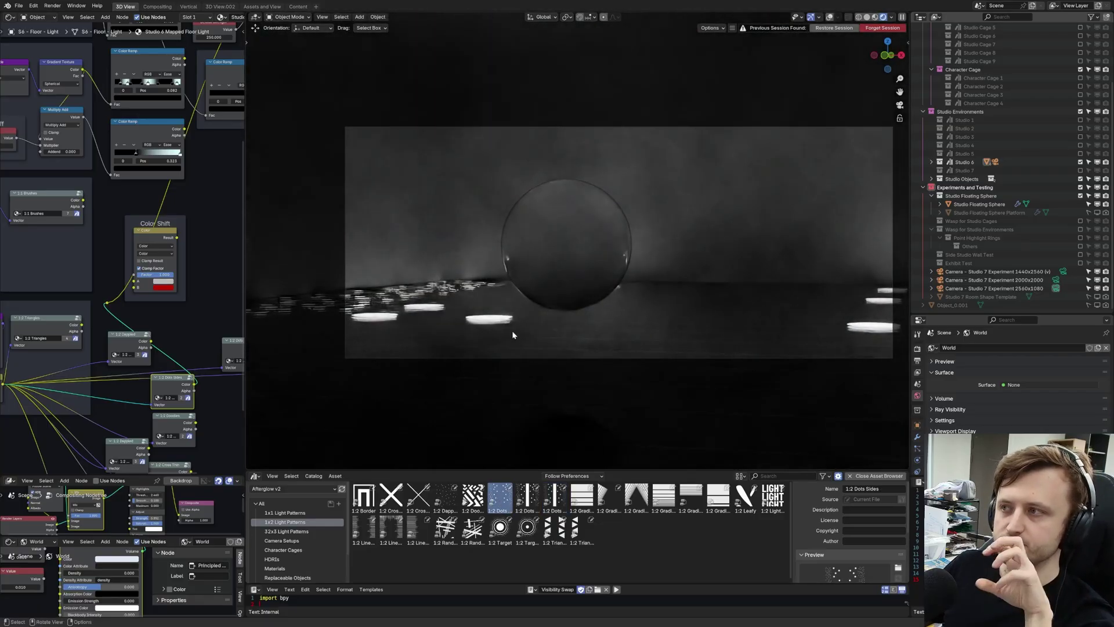
{"action": "scroll", "coordinate": [579, 257], "scroll_direction": "up", "scroll_amount": 1}
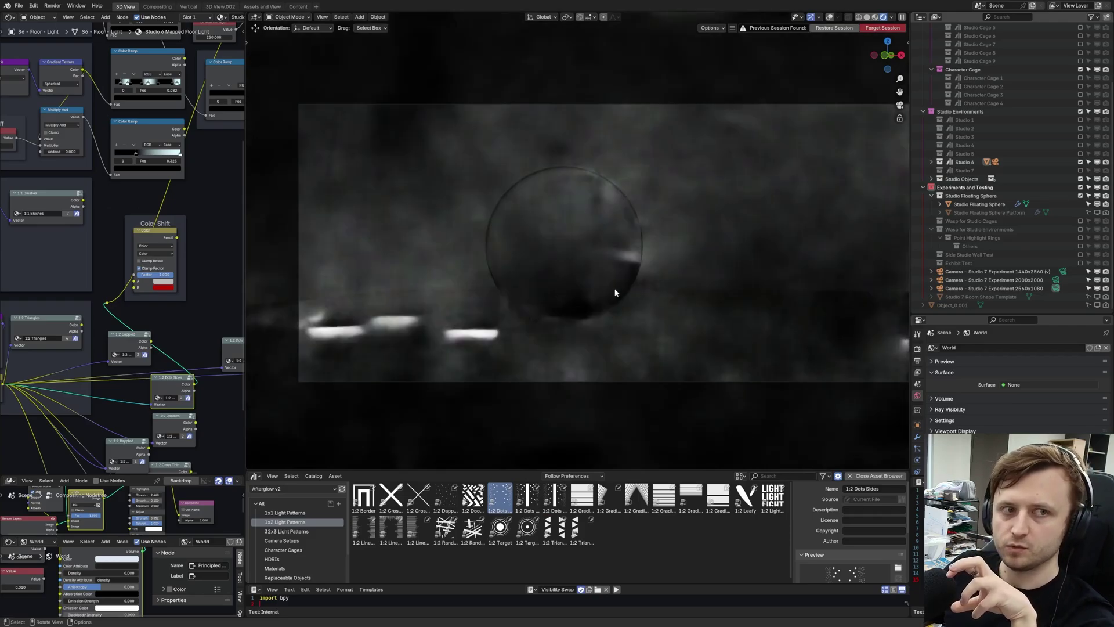
{"action": "middle_click_drag", "start_coordinate": [239, 349], "coordinate": [206, 392]}
{"action": "scroll", "coordinate": [208, 393], "scroll_direction": "down", "scroll_amount": 1}
{"action": "left_click_drag", "start_coordinate": [217, 386], "coordinate": [197, 386]}
{"action": "left_click_drag", "start_coordinate": [84, 349], "coordinate": [83, 350]}
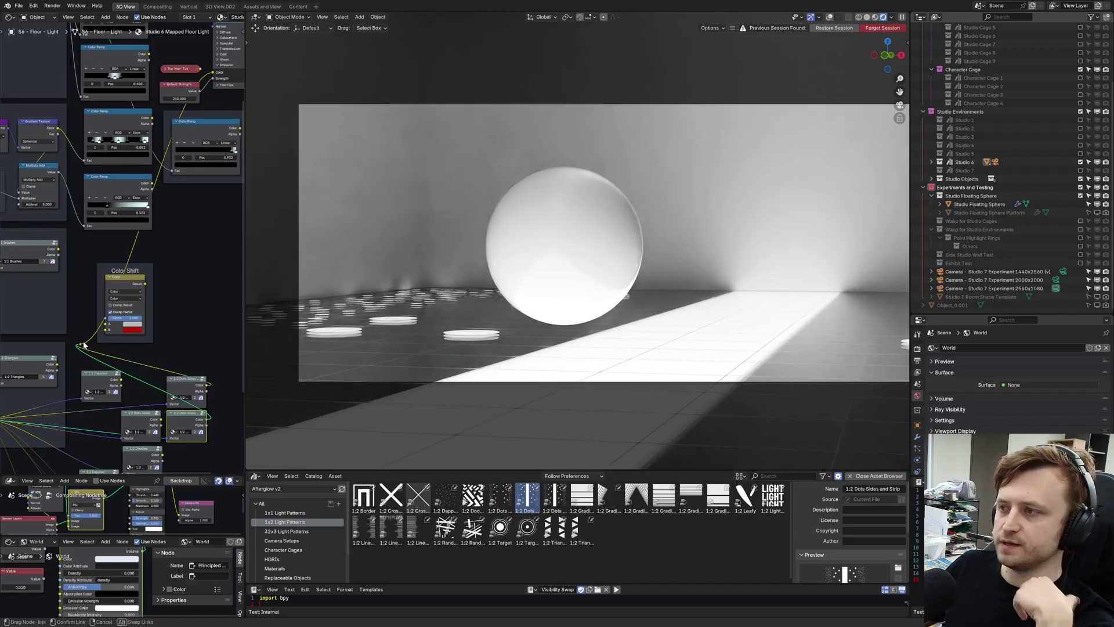
{"action": "left_click_drag", "start_coordinate": [83, 345], "coordinate": [81, 345]}
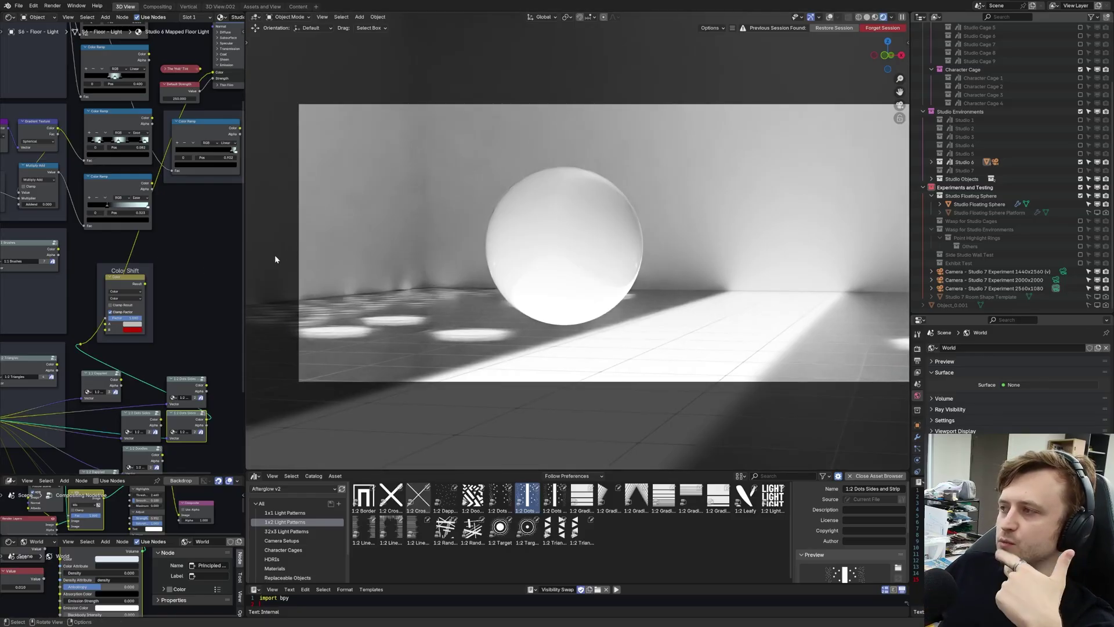
Switch the active environment from Studio 6 to Studio 3
{"action": "middle_click_drag", "start_coordinate": [206, 197], "coordinate": [120, 290]}
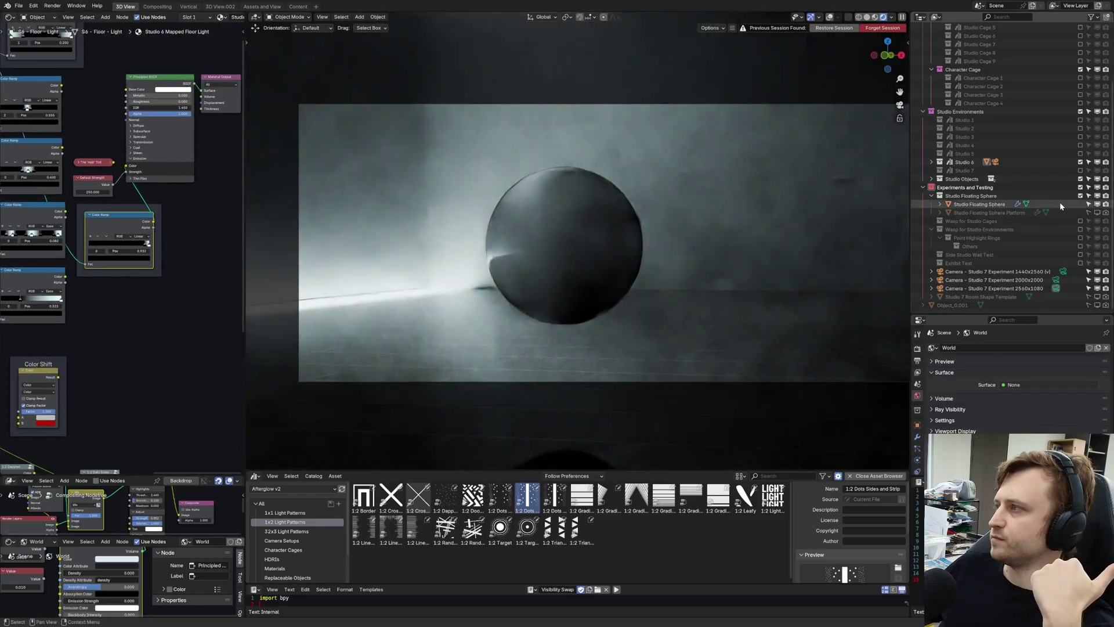
{"action": "left_click", "coordinate": [1081, 162]}
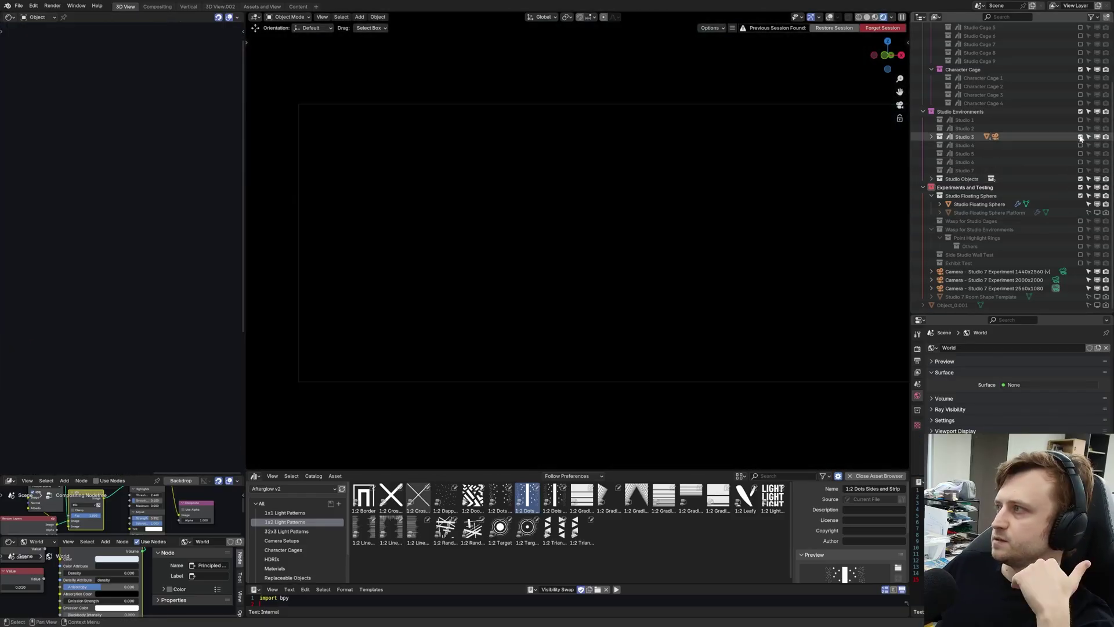
{"action": "left_click", "coordinate": [1080, 137]}
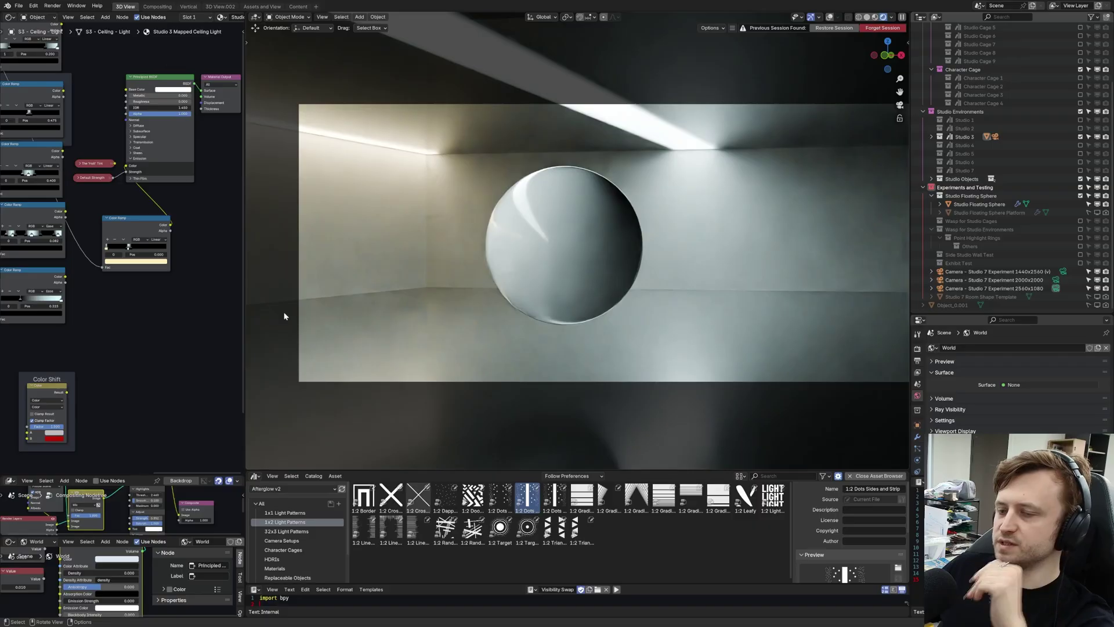
Add the 1:2 Dots Sides and Strip Blurred pattern to the Studio 3 ceiling light material and connect it to the emission color
{"action": "middle_click_drag", "start_coordinate": [9, 438], "coordinate": [181, 296]}
{"action": "left_click_drag", "start_coordinate": [553, 496], "coordinate": [269, 426]}
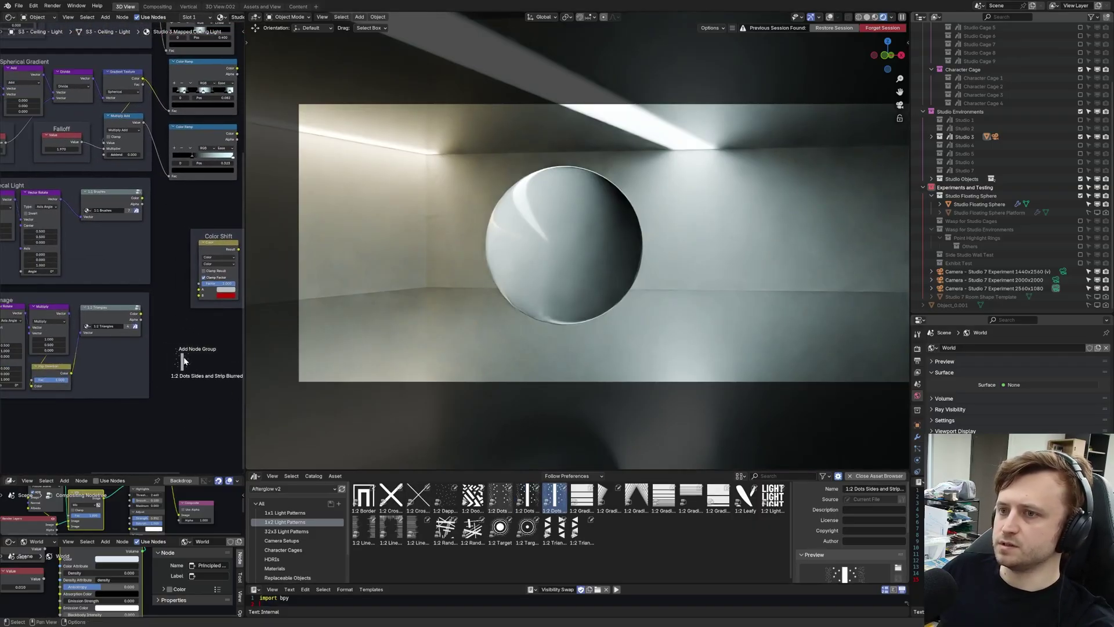
{"action": "left_click_drag", "start_coordinate": [184, 361], "coordinate": [187, 359]}
{"action": "middle_click_drag", "start_coordinate": [187, 359], "coordinate": [152, 375]}
{"action": "left_click_drag", "start_coordinate": [36, 388], "coordinate": [53, 390]}
{"action": "left_click_drag", "start_coordinate": [52, 390], "coordinate": [157, 384]}
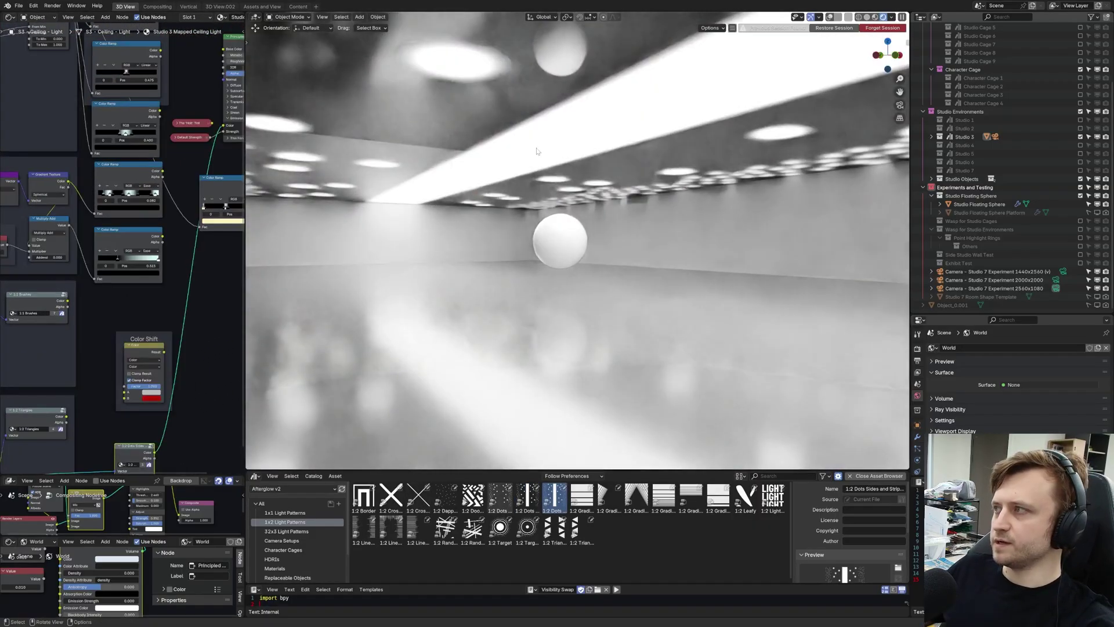
{"action": "middle_click_drag", "start_coordinate": [558, 136], "coordinate": [502, 149]}
{"action": "scroll", "coordinate": [496, 145], "scroll_direction": "up", "scroll_amount": 2}
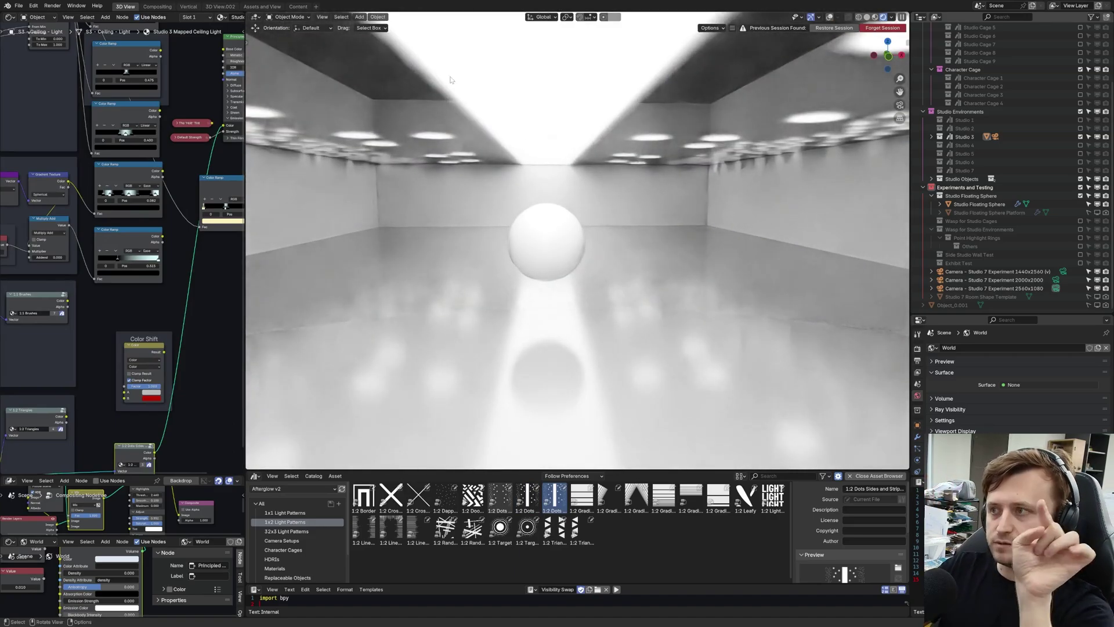
{"action": "key", "text": "KP_0"}
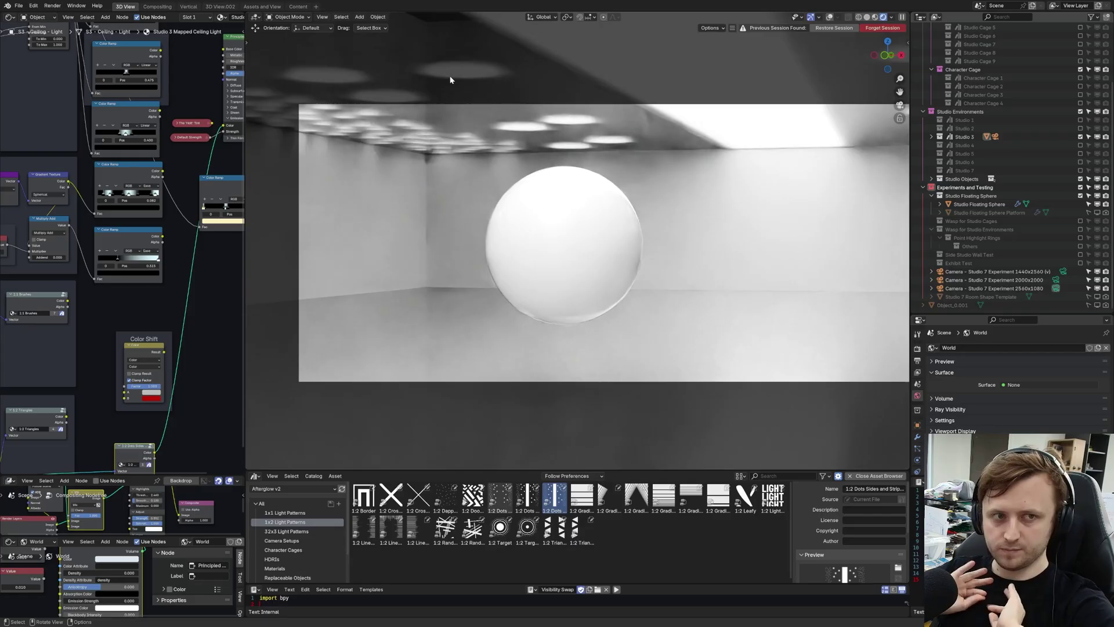
{"action": "left_click", "coordinate": [1080, 136]}
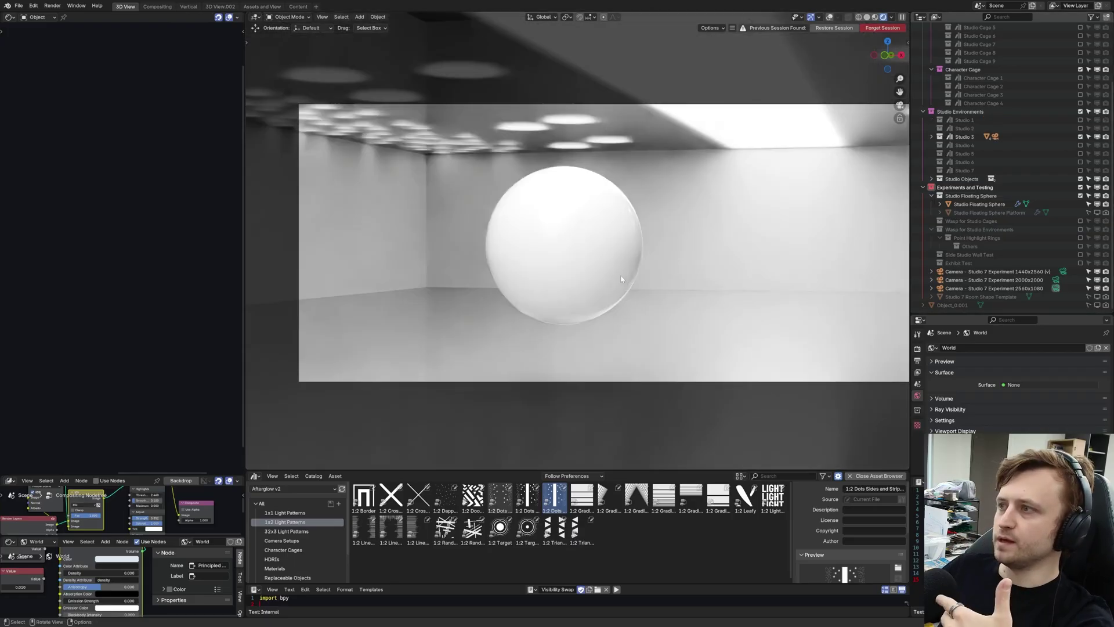
Hide the floating sphere and add a scaled cube with a level 3 Subdivision Surface in its place
{"action": "left_click", "coordinate": [600, 278]}
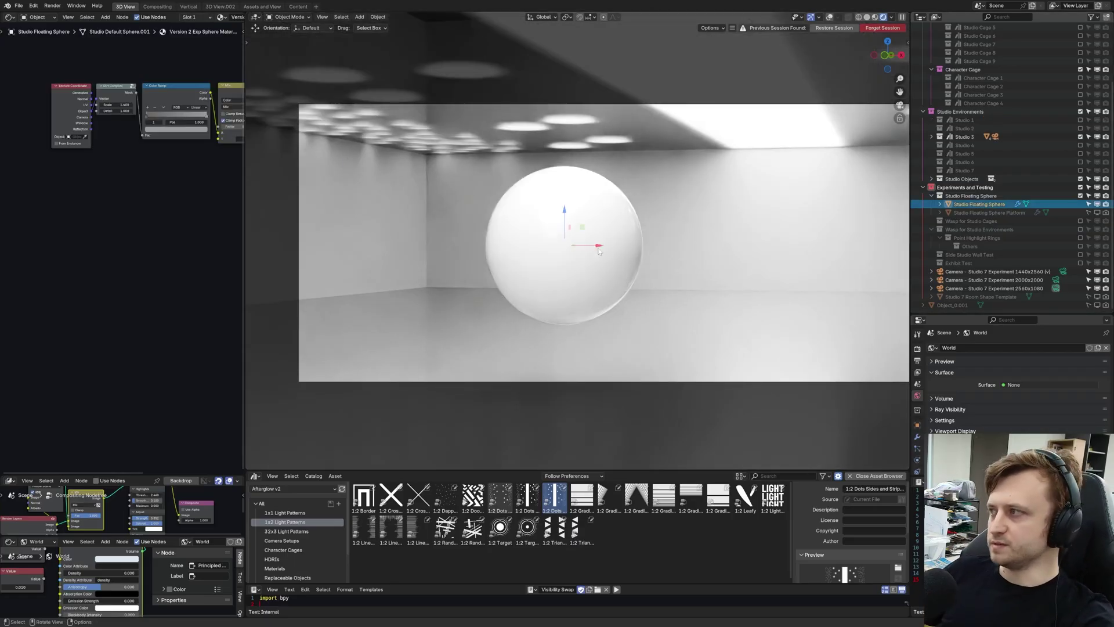
{"action": "key", "text": "h"}
{"action": "middle_click_drag", "start_coordinate": [599, 251], "coordinate": [652, 240]}
{"action": "key", "text": "shift+a"}
{"action": "mouse_move", "coordinate": [645, 250]}
{"action": "left_click", "coordinate": [696, 270]}
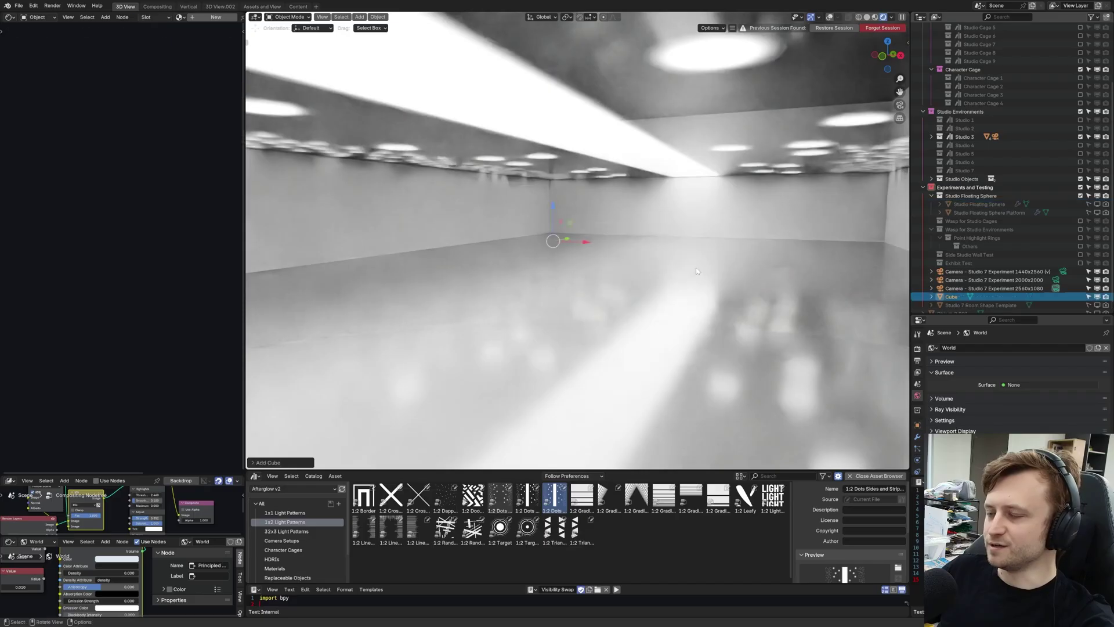
{"action": "key", "text": "ctrl+3"}
{"action": "middle_click_drag", "start_coordinate": [696, 271], "coordinate": [510, 278]}
{"action": "scroll", "coordinate": [623, 277], "scroll_direction": "up", "scroll_amount": 3}
{"action": "key", "text": "s"}
{"action": "left_click", "coordinate": [574, 286]}
Extrude the cube's side face repeatedly and move the segments to form a long, wavy organic shape
{"action": "key", "text": "Tab"}
{"action": "key", "text": "shift+alt+z"}
{"action": "left_click", "coordinate": [605, 245]}
{"action": "middle_click_drag", "start_coordinate": [580, 248], "coordinate": [620, 251]}
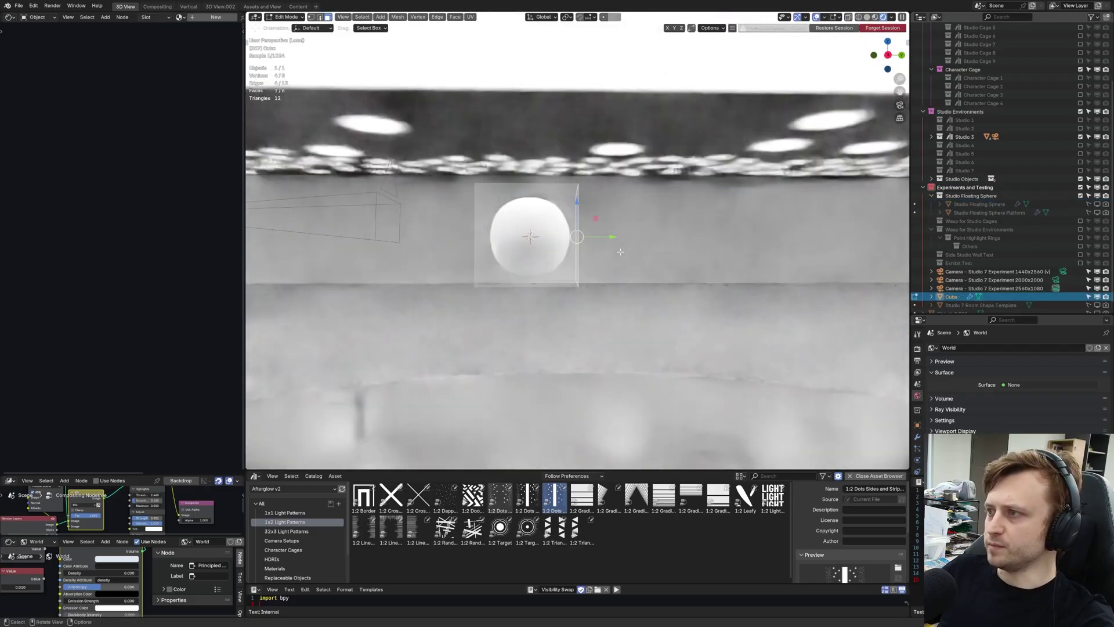
{"action": "key", "text": "e"}
{"action": "left_click", "coordinate": [729, 250]}
{"action": "left_click", "coordinate": [690, 247]}
{"action": "middle_click_drag", "start_coordinate": [754, 236], "coordinate": [690, 241]}
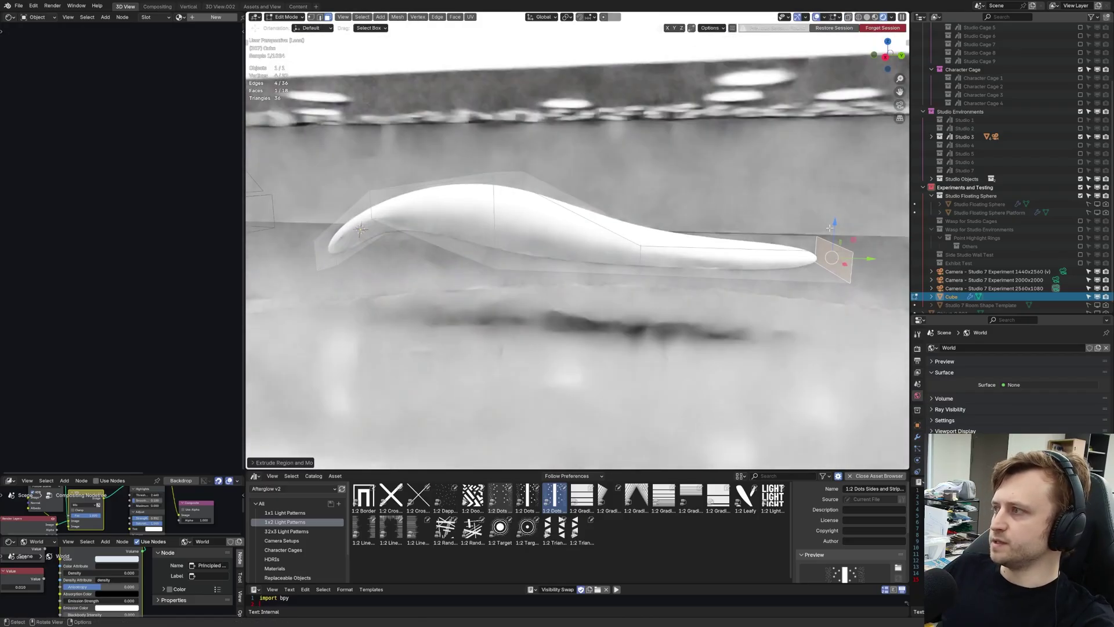
{"action": "key", "text": "g"}
{"action": "left_click", "coordinate": [627, 211]}
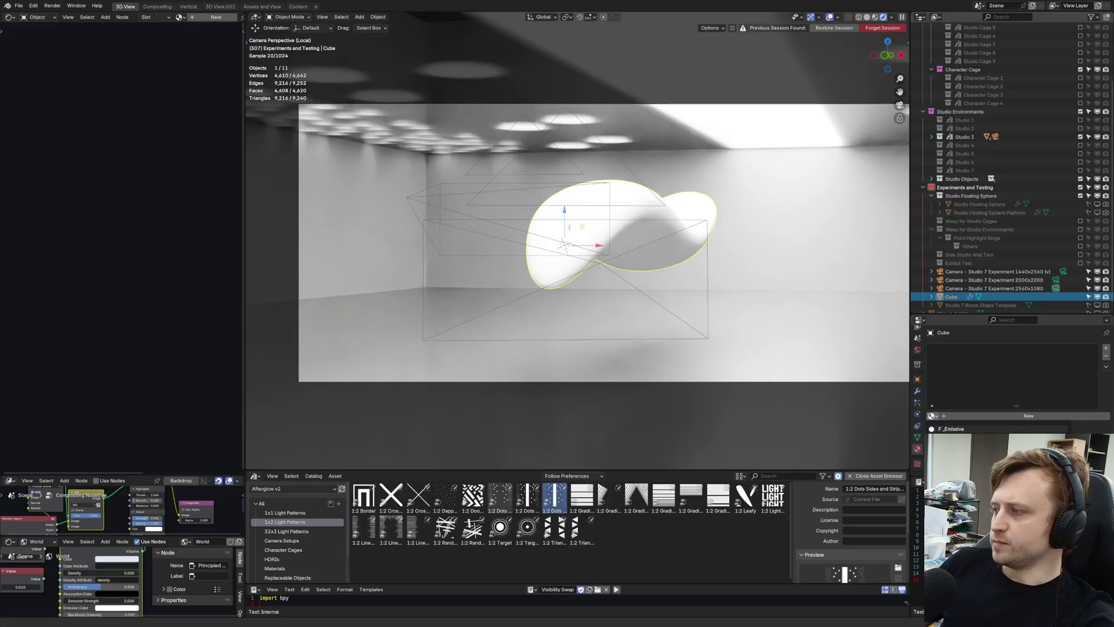
Assign the Temp Metal material to the wavy shape with coat weight 1.000 and sheen weight 0.616
{"action": "double_click", "coordinate": [952, 349]}
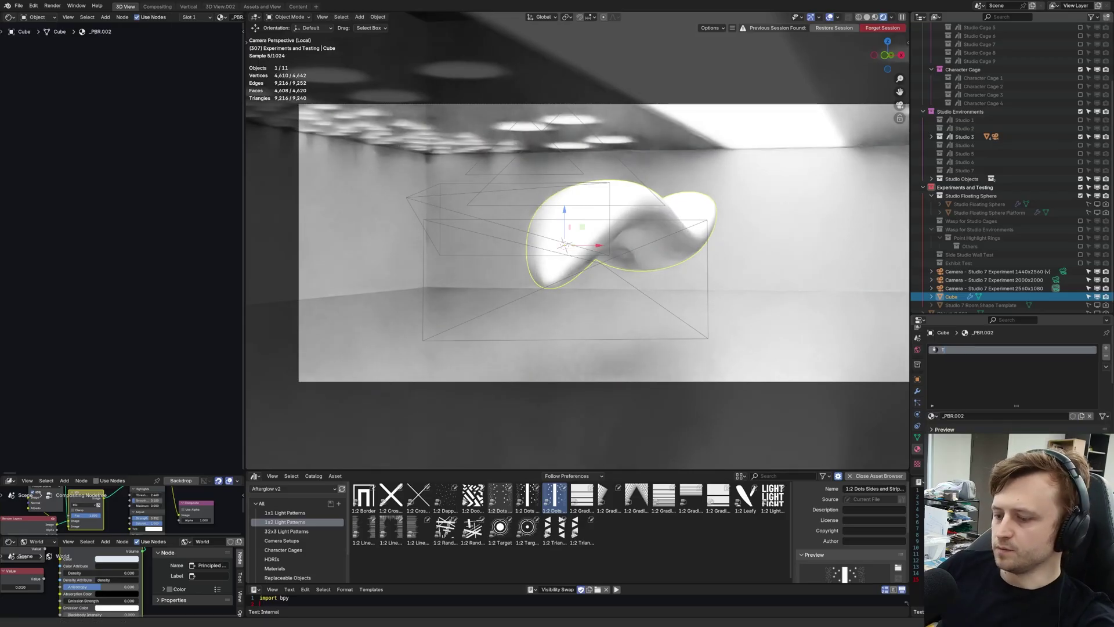
{"action": "key", "text": "ctrl+z"}
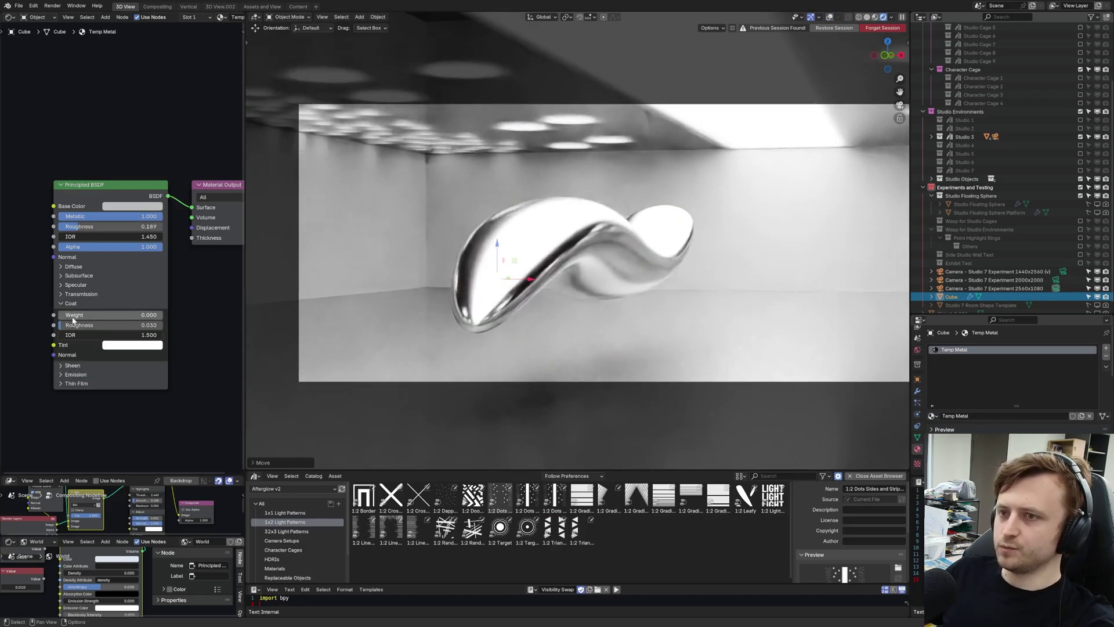
{"action": "left_click", "coordinate": [60, 365]}
{"action": "left_click_drag", "start_coordinate": [75, 376], "coordinate": [110, 377]}
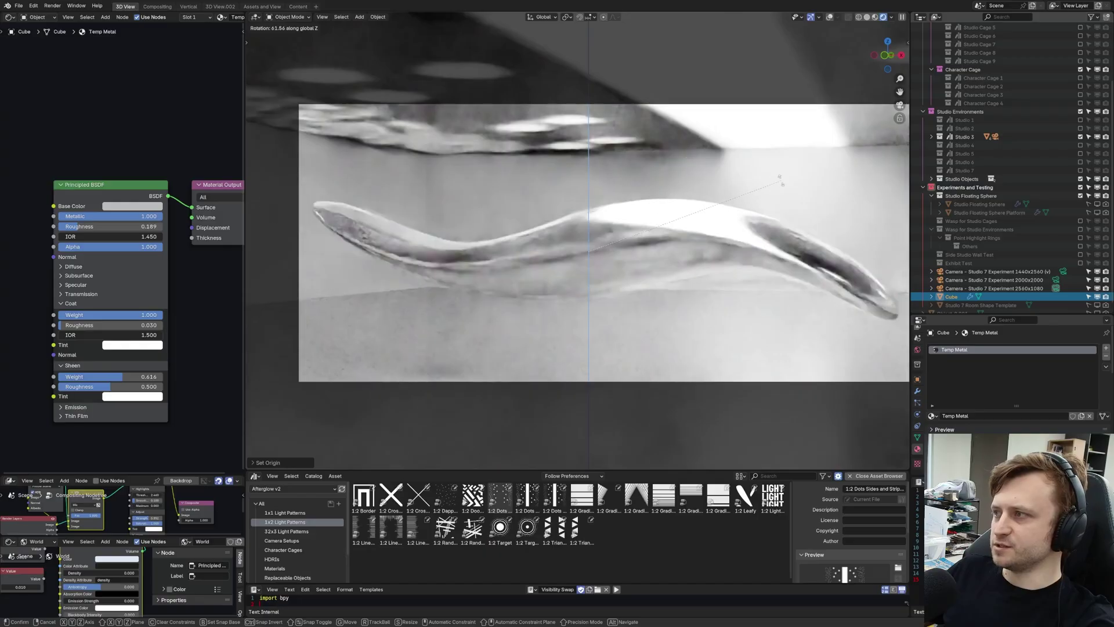
Rotate the metal shape about the global Z axis so it stretches lengthwise across the camera frame
{"action": "left_click", "coordinate": [781, 180]}
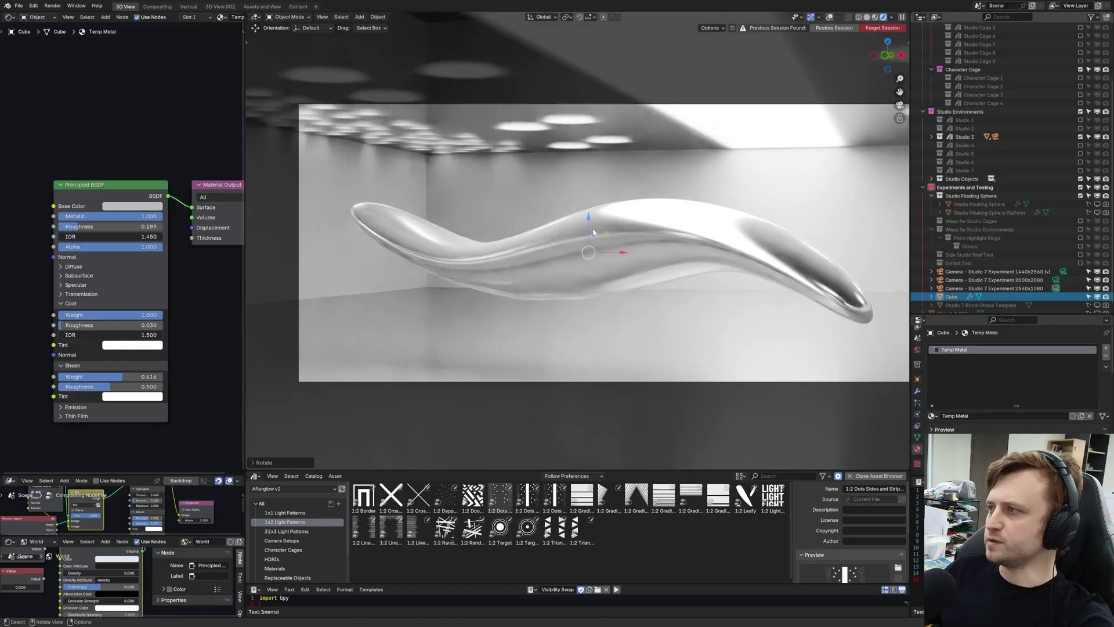
{"action": "middle_click_drag", "start_coordinate": [593, 232], "coordinate": [561, 233], "text": "shift"}
{"action": "middle_click_drag", "start_coordinate": [562, 234], "coordinate": [563, 244], "text": "ctrl"}
{"action": "left_click", "coordinate": [622, 329]}
{"action": "scroll", "coordinate": [1023, 247], "scroll_direction": "down", "scroll_amount": 1}
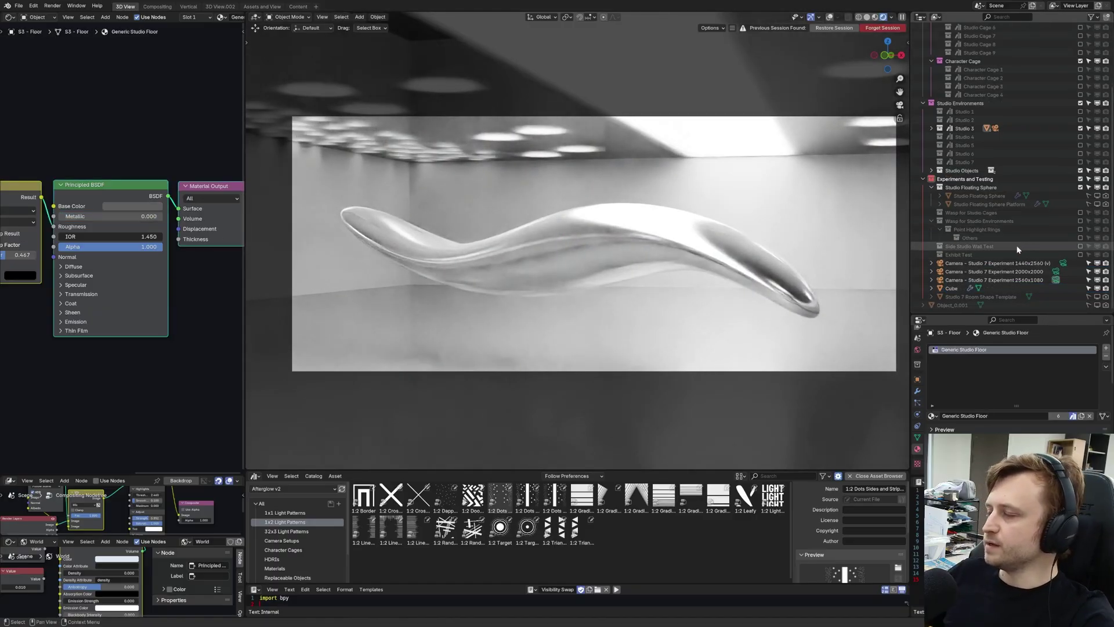
Browse the HDRIs and Camera Setups catalogs in the asset browser
{"action": "left_click", "coordinate": [295, 560]}
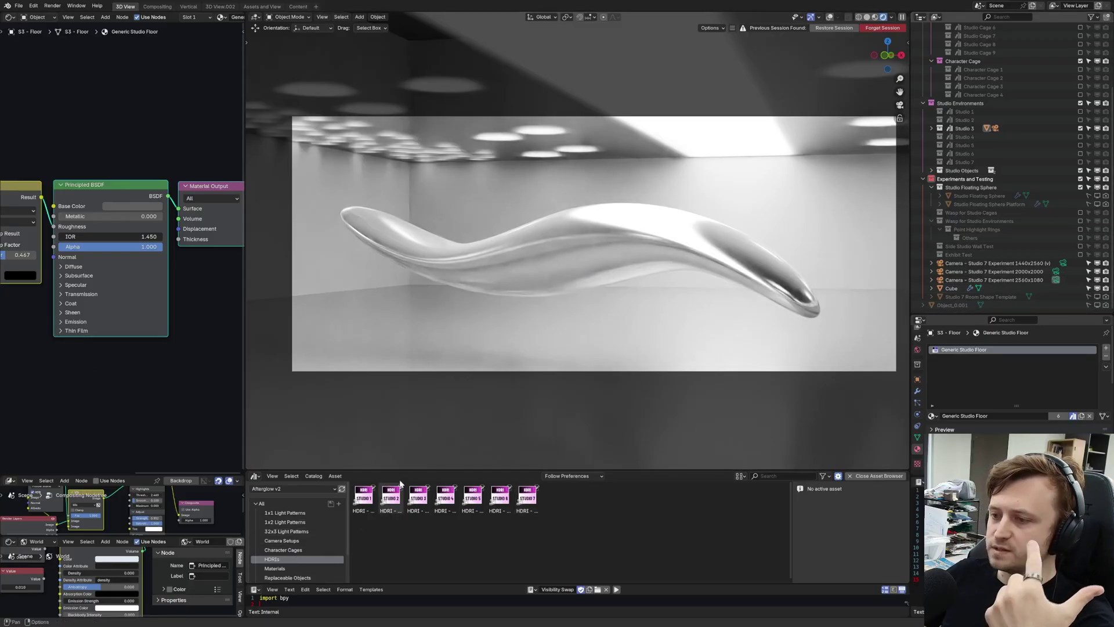
{"action": "scroll", "coordinate": [293, 561], "scroll_direction": "down", "scroll_amount": 2}
{"action": "scroll", "coordinate": [294, 551], "scroll_direction": "down", "scroll_amount": 2}
{"action": "left_click", "coordinate": [313, 508]}
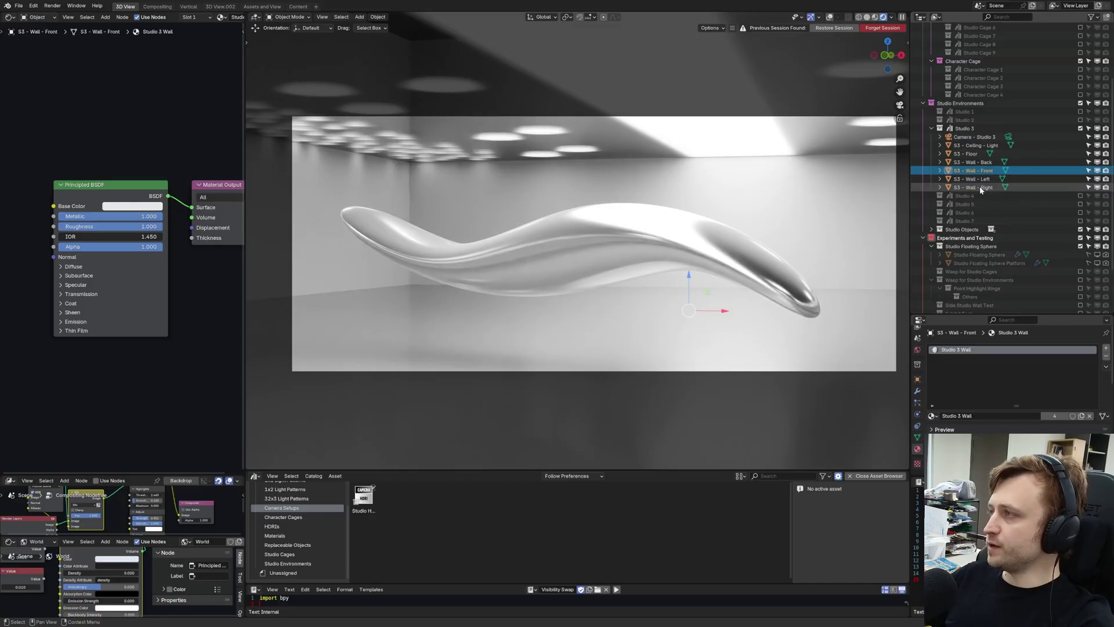
Turn off camera ray visibility for the Studio 3 ceiling light, floor and all four walls at once
{"action": "left_click", "coordinate": [980, 188]}
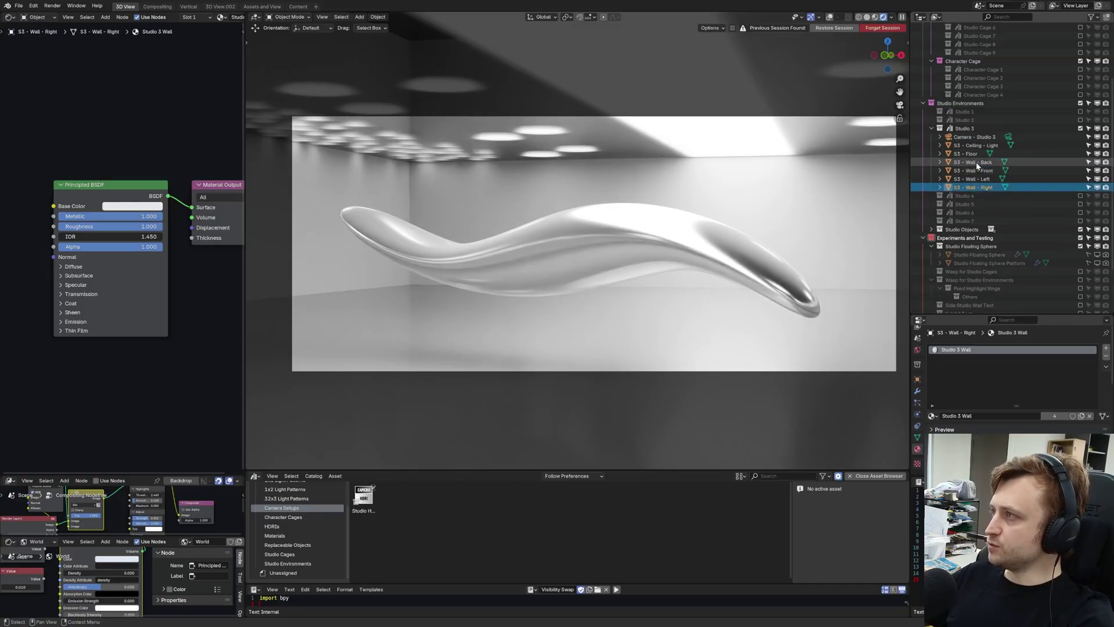
{"action": "left_click", "coordinate": [975, 145], "text": "shift"}
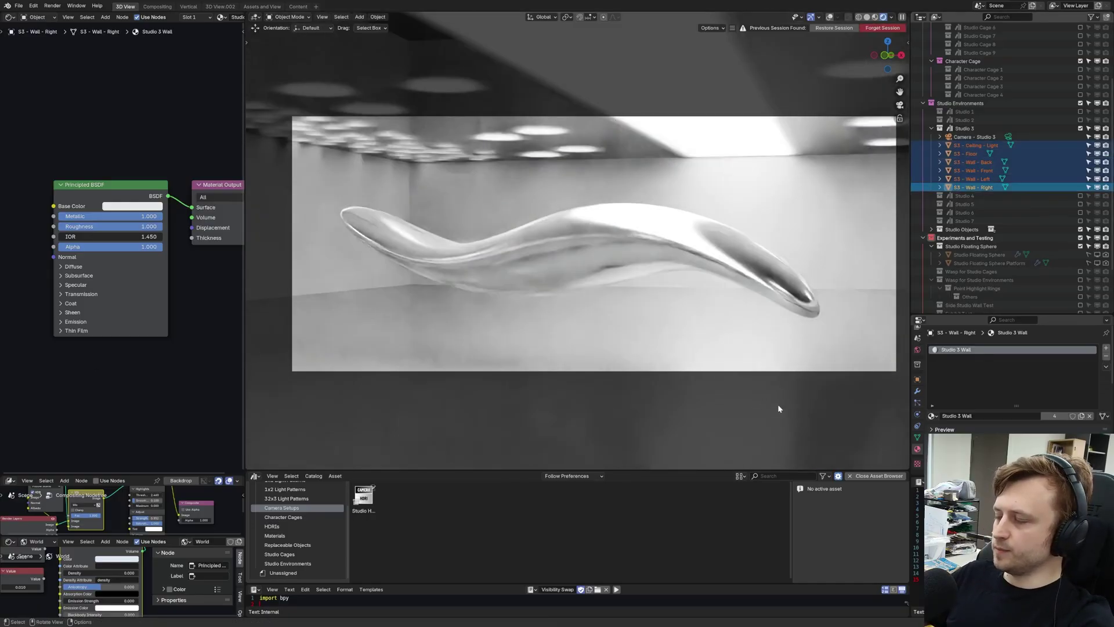
{"action": "left_click", "coordinate": [917, 381]}
{"action": "scroll", "coordinate": [969, 399], "scroll_direction": "down", "scroll_amount": 3}
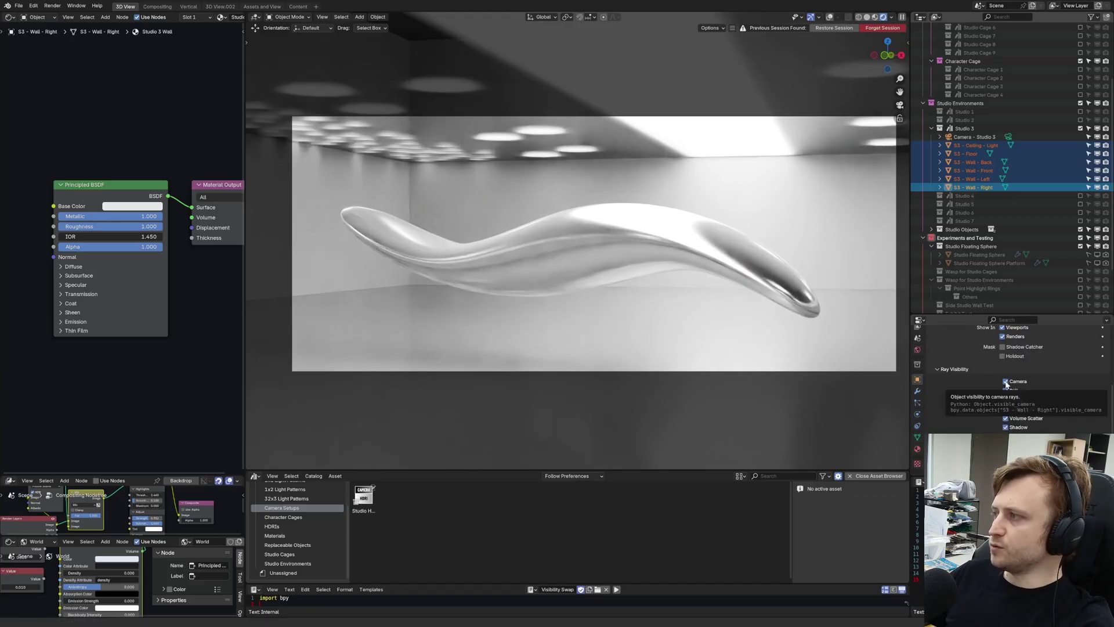
{"action": "left_click", "coordinate": [1006, 381], "text": "alt"}
Try a free trackball rotation of the metal shape against the black background
{"action": "left_click", "coordinate": [596, 275]}
{"action": "key", "text": "r"}
{"action": "key", "text": "r"}
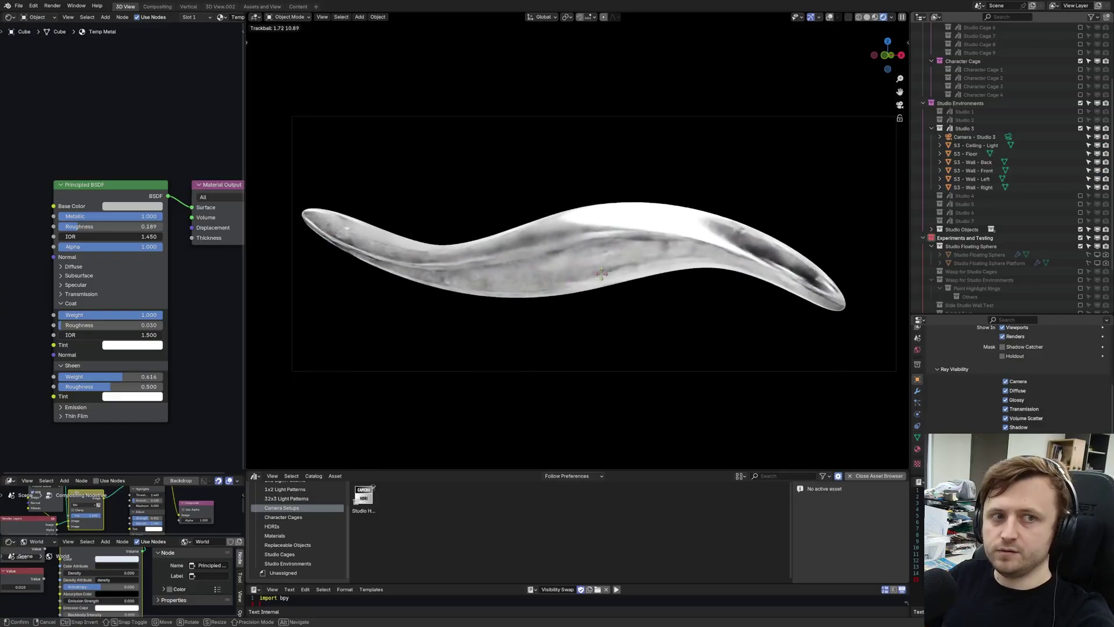
{"action": "left_click", "coordinate": [660, 289]}
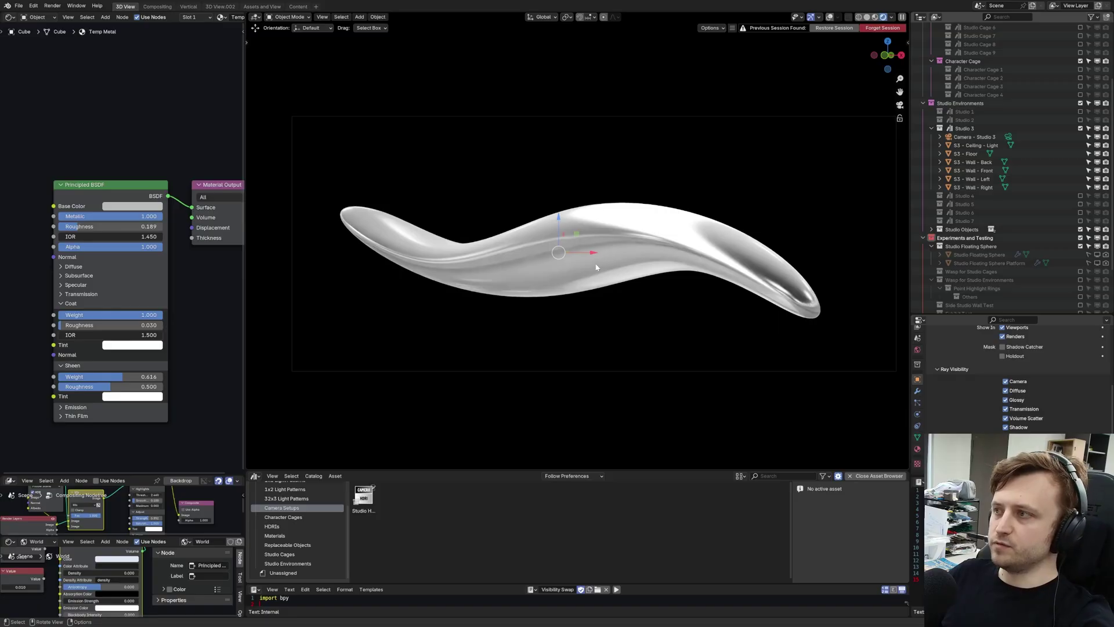
Route the ceiling light's Color Ramps in turn into the emission color, ending with the Ease ramp at position 0.082
{"action": "left_click", "coordinate": [975, 145]}
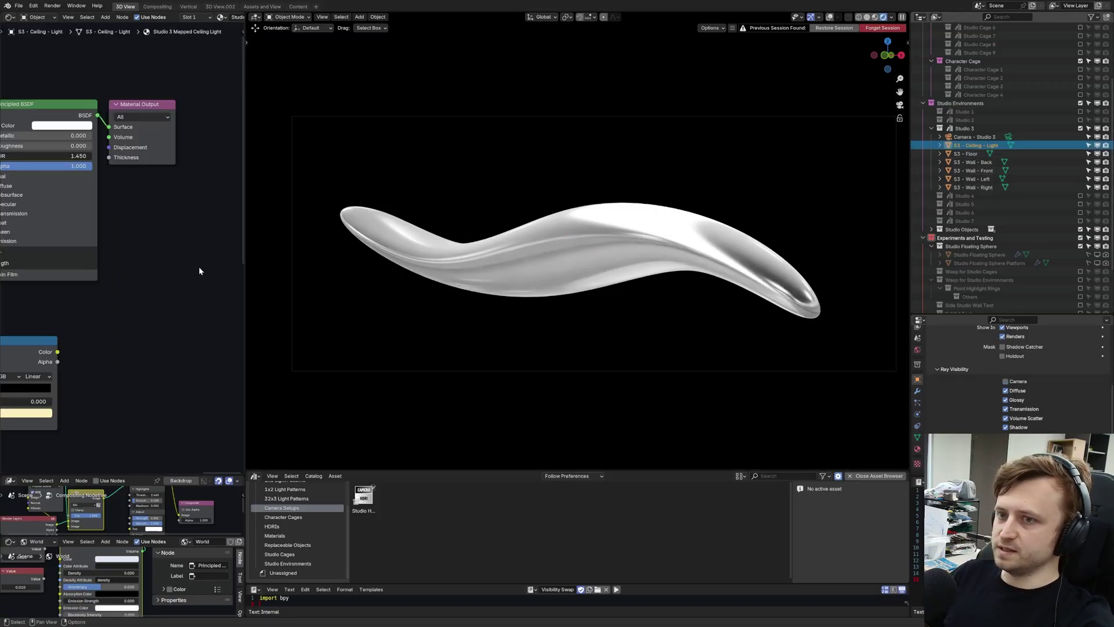
{"action": "middle_click_drag", "start_coordinate": [199, 268], "coordinate": [380, 227]}
{"action": "scroll", "coordinate": [133, 227], "scroll_direction": "down", "scroll_amount": 2}
{"action": "left_click_drag", "start_coordinate": [78, 193], "coordinate": [168, 214]}
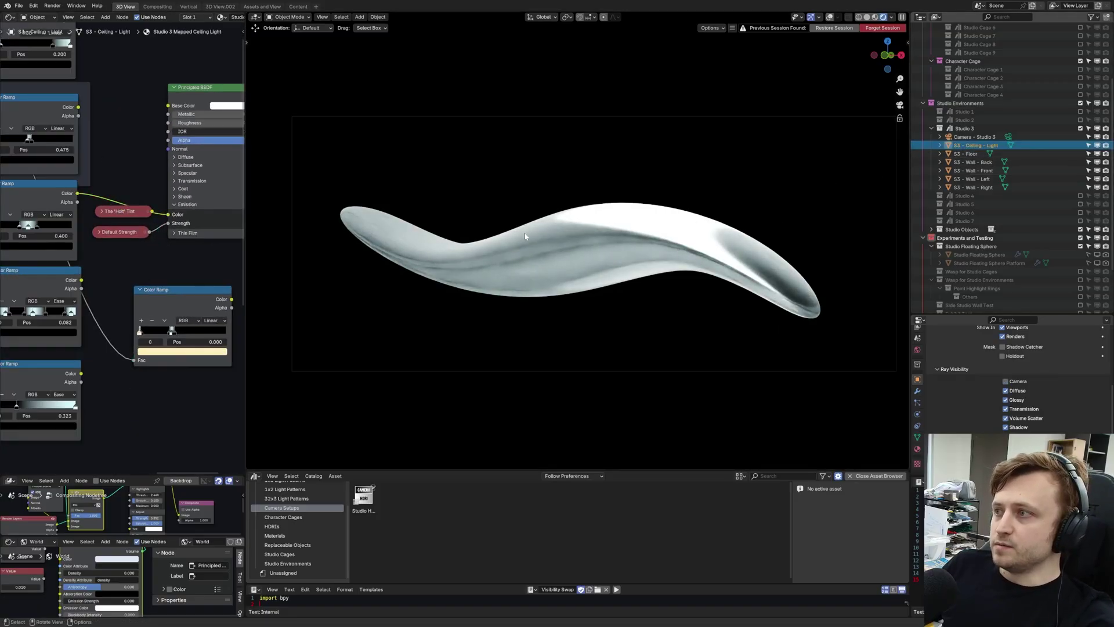
{"action": "left_click_drag", "start_coordinate": [81, 279], "coordinate": [168, 215]}
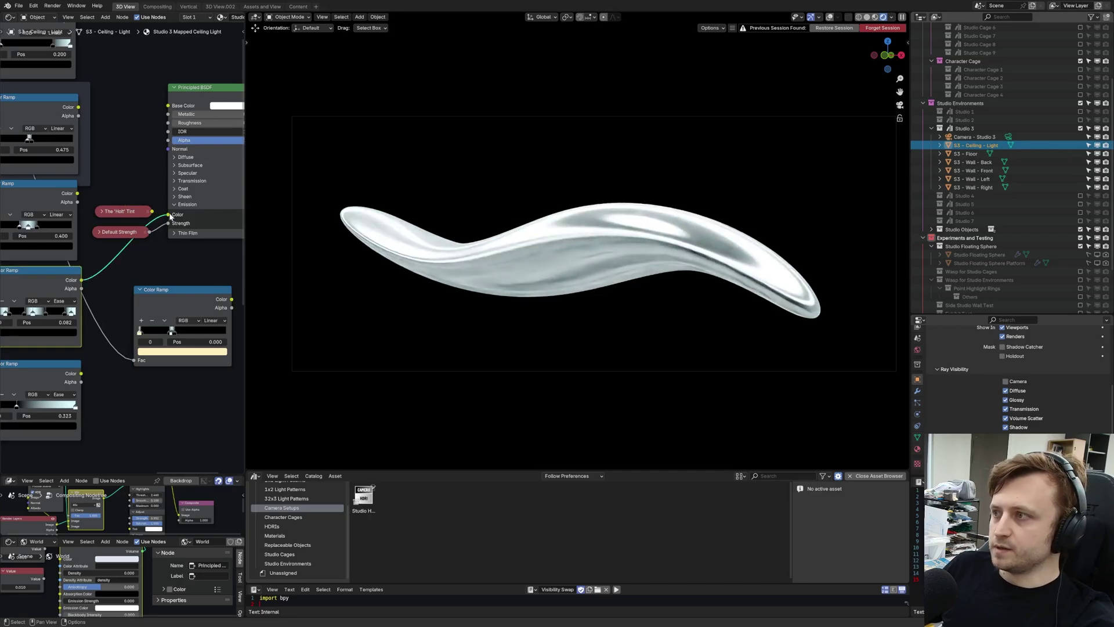
Try another trackball rotation of the metal shape to check its reflections under the changed ceiling light
{"action": "left_click", "coordinate": [659, 244]}
{"action": "key", "text": "r"}
{"action": "key", "text": "r"}
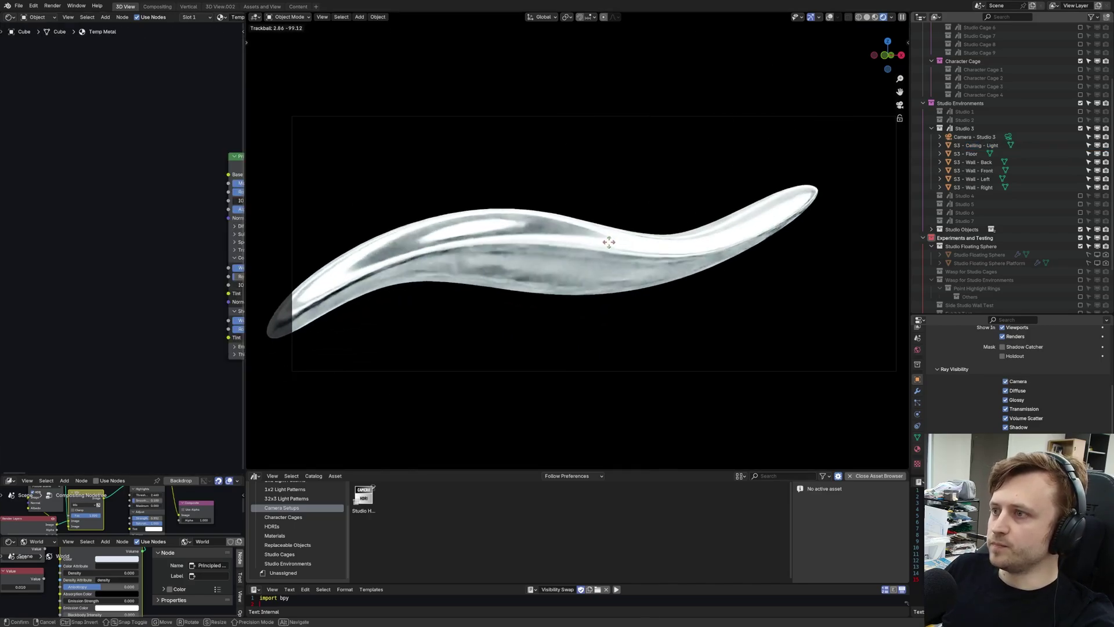
{"action": "key", "text": "Escape"}
Turn camera ray visibility back on for the Studio 3 ceiling light, floor and all four walls
{"action": "left_click", "coordinate": [975, 187]}
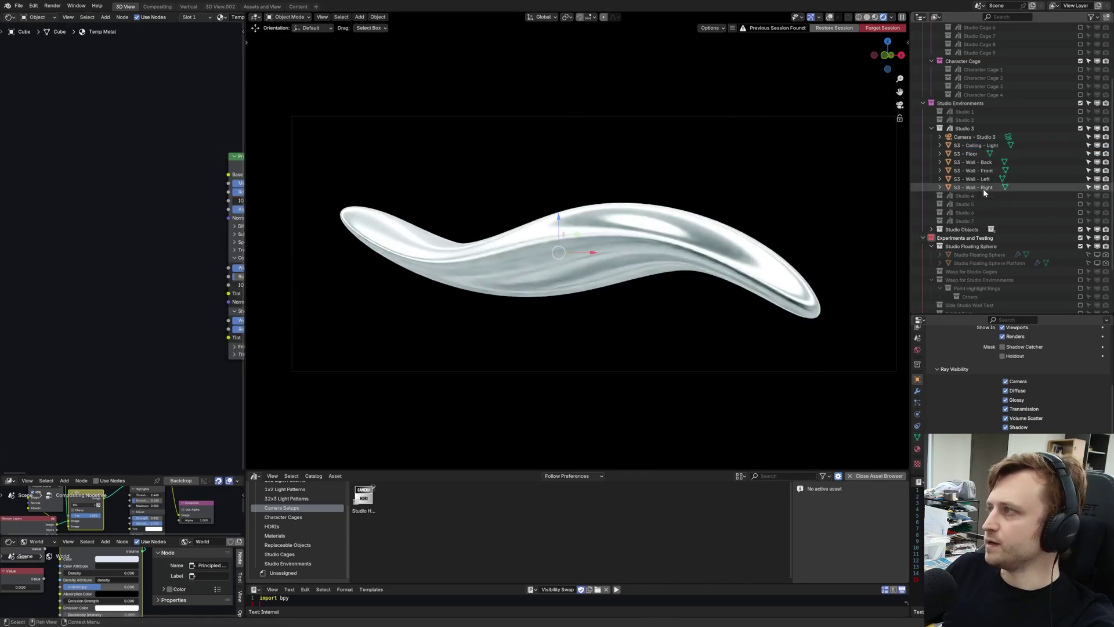
{"action": "left_click", "coordinate": [976, 145], "text": "shift"}
{"action": "left_click", "coordinate": [1005, 381], "text": "alt"}
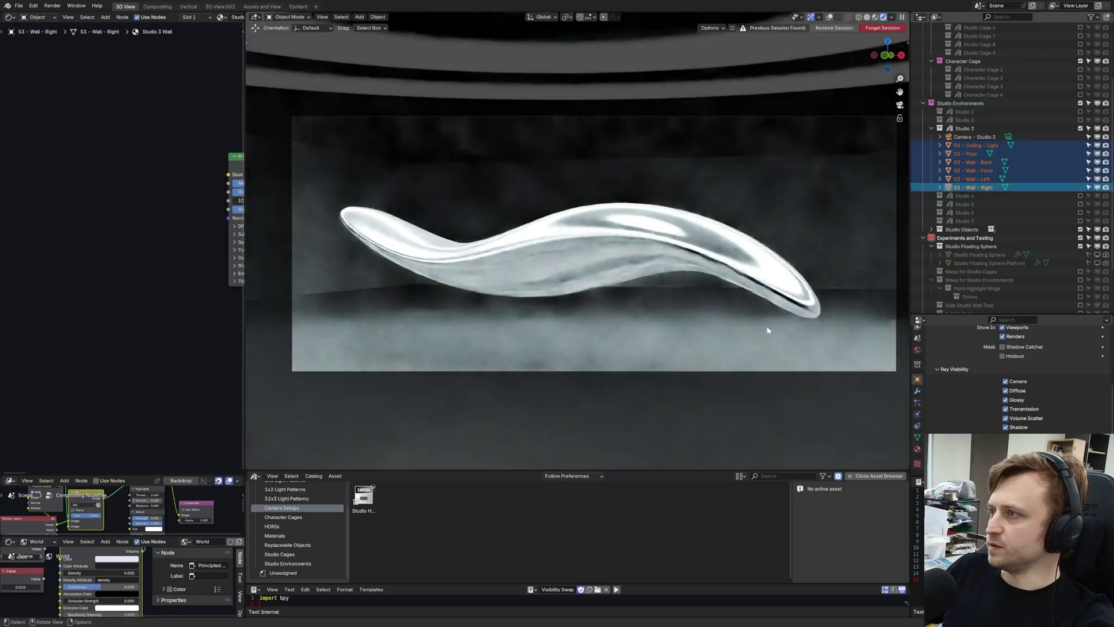
Show the viewport overlays around the helmeted head and turn on camera ray visibility for the selected highlight rings
{"action": "key", "text": "shift+grave"}
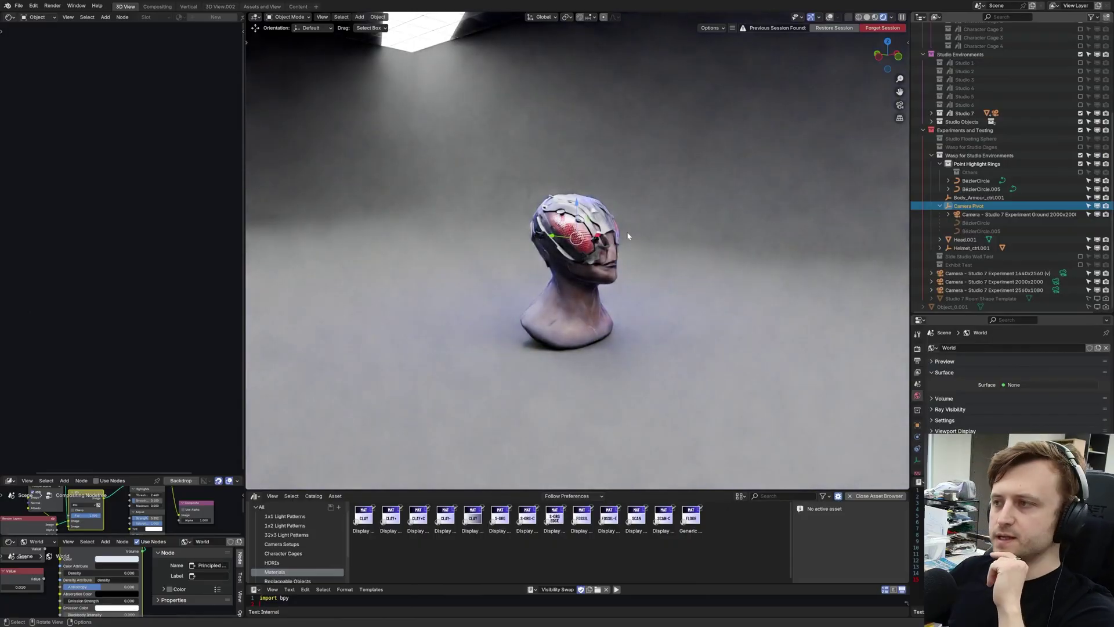
{"action": "key", "text": "KP_0"}
{"action": "middle_click_drag", "start_coordinate": [662, 254], "coordinate": [626, 268]}
{"action": "key", "text": "alt+shift+z"}
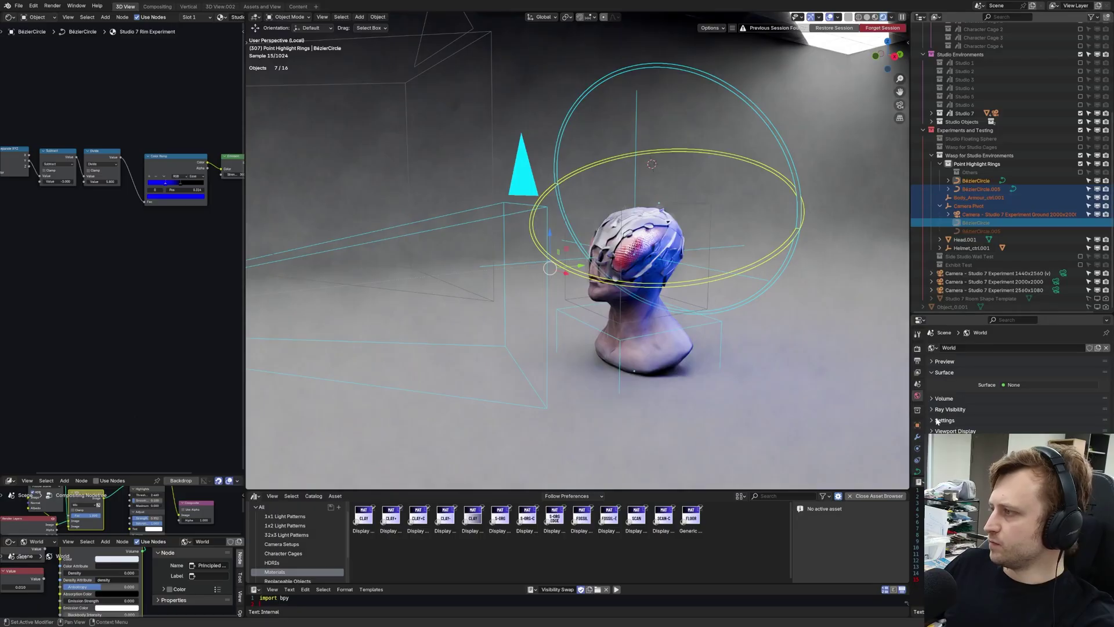
{"action": "scroll", "coordinate": [1015, 377], "scroll_direction": "down", "scroll_amount": 8}
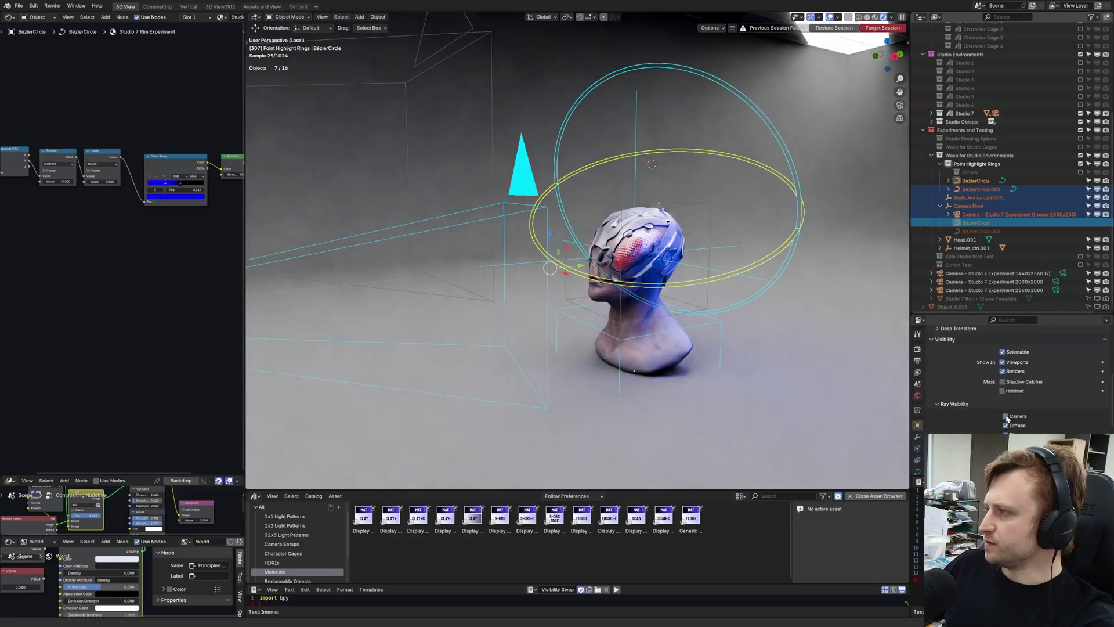
{"action": "left_click", "coordinate": [1006, 417], "text": "alt"}
{"action": "middle_click_drag", "start_coordinate": [676, 310], "coordinate": [621, 339], "text": "shift"}
{"action": "scroll", "coordinate": [621, 339], "scroll_direction": "up", "scroll_amount": 2}
{"action": "scroll", "coordinate": [616, 341], "scroll_direction": "down", "scroll_amount": 1}
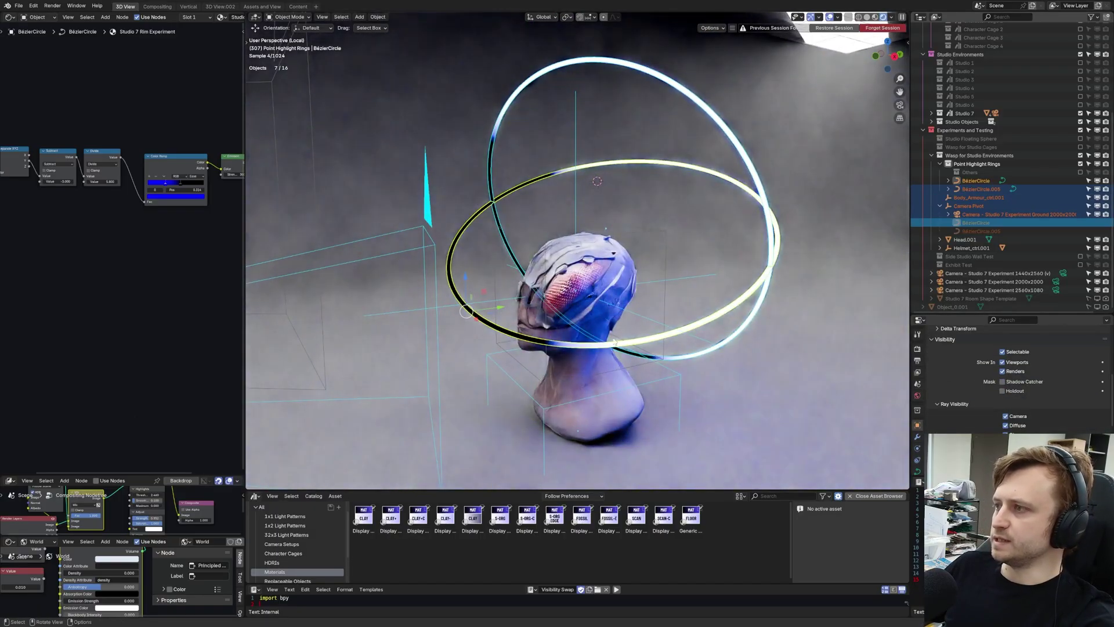
Select BézierCircle and BézierCircle.005 and turn their camera ray visibility off
{"action": "middle_click_drag", "start_coordinate": [513, 146], "coordinate": [719, 267]}
{"action": "left_click", "coordinate": [723, 252]}
{"action": "left_click", "coordinate": [976, 180]}
{"action": "left_click", "coordinate": [981, 189], "text": "shift"}
{"action": "left_click", "coordinate": [1005, 417], "text": "alt"}
Rotate the Camera Pivot empty about the global Z axis and view the head through the camera
{"action": "left_click", "coordinate": [744, 268]}
{"action": "left_click", "coordinate": [717, 268]}
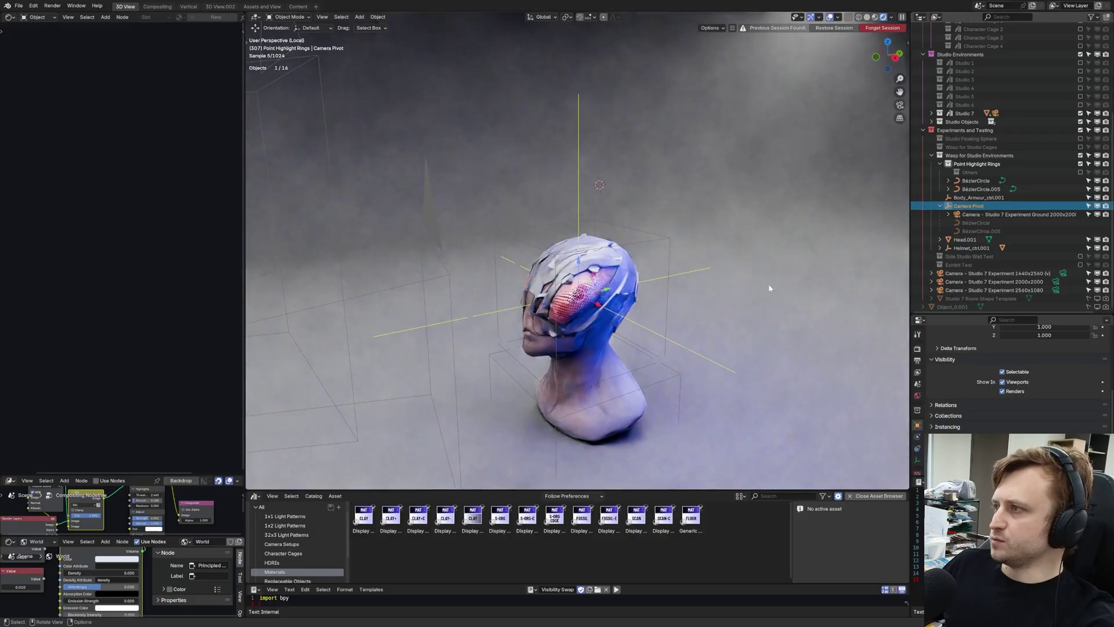
{"action": "key", "text": "r"}
{"action": "key", "text": "z"}
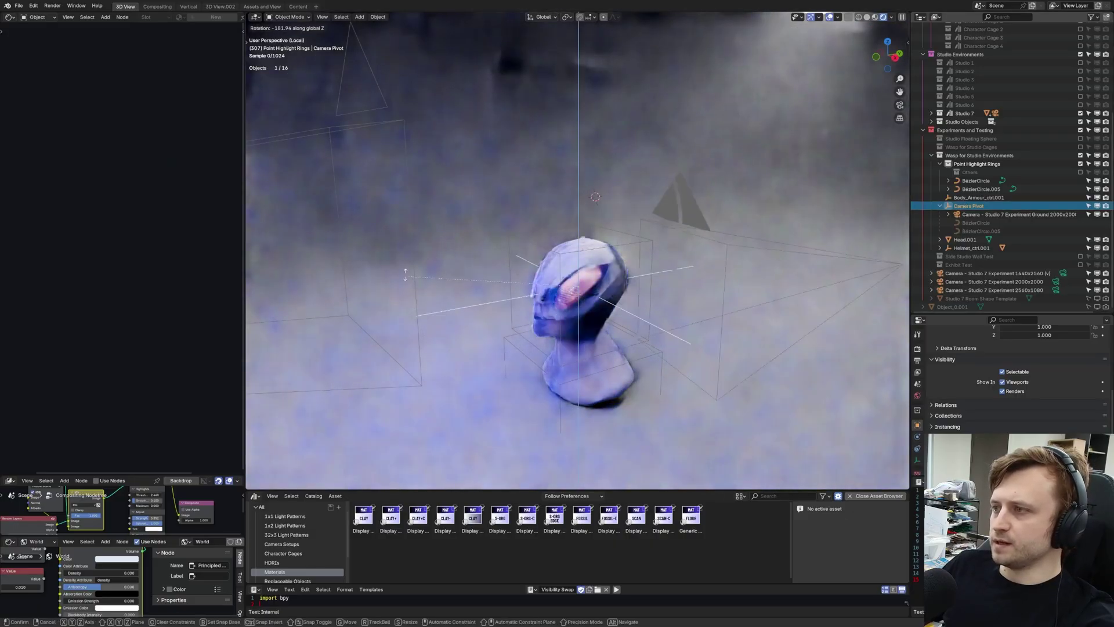
{"action": "left_click", "coordinate": [677, 232]}
{"action": "key", "text": "KP_0"}
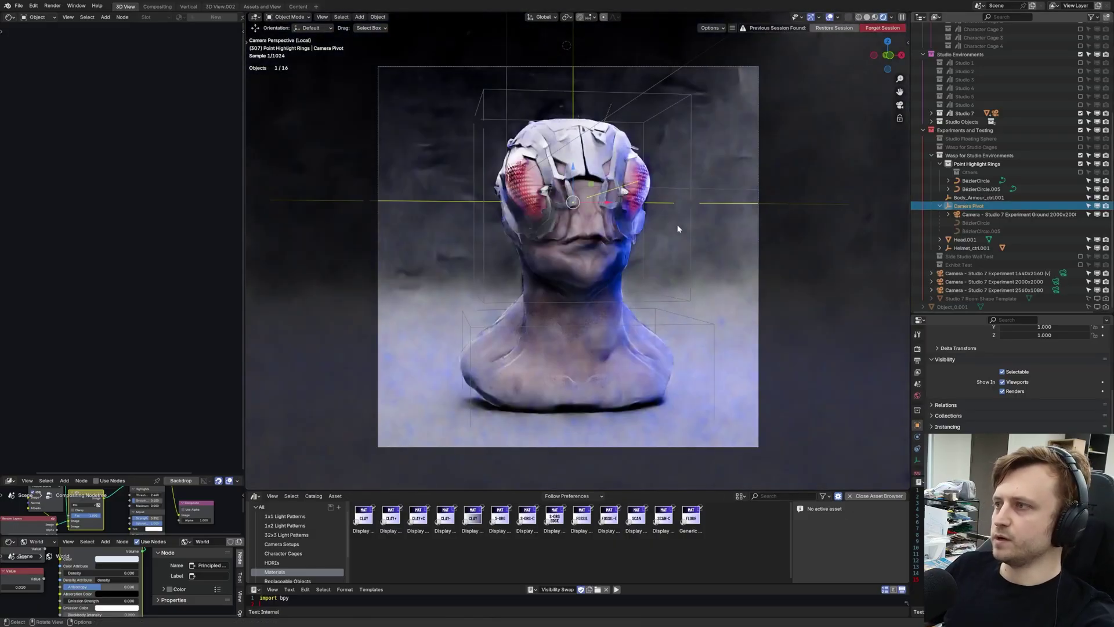
Try rotating the Camera Pivot about the global Z axis to circle the camera around the head
{"action": "key", "text": "r"}
{"action": "key", "text": "z"}
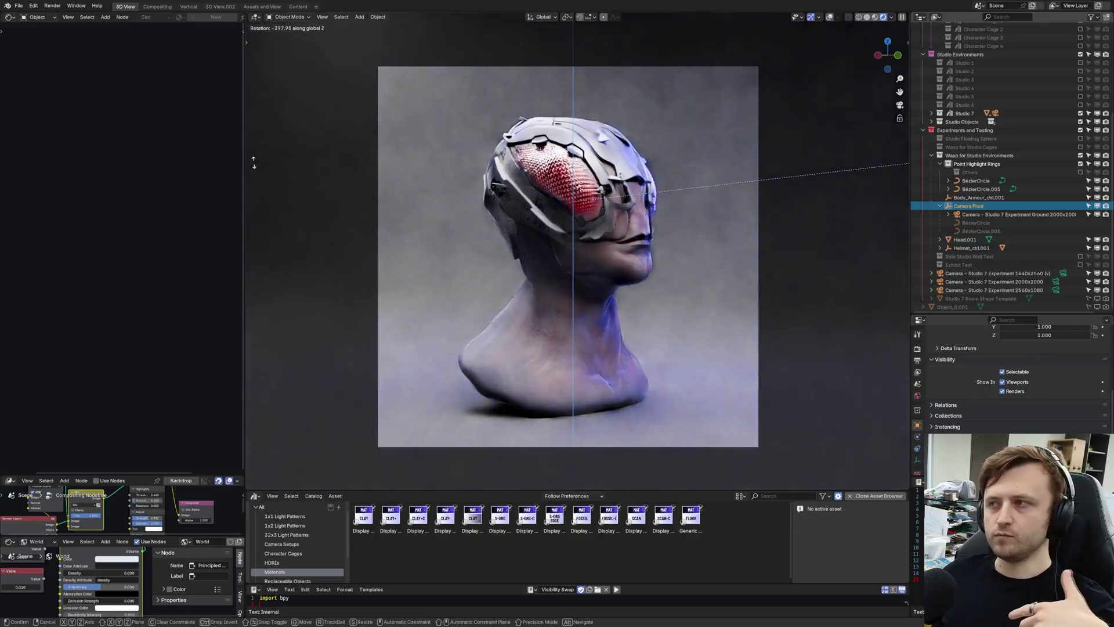
{"action": "right_click", "coordinate": [251, 165]}
Exclude the Wasp for Studio Environments and Studio 7 collections from the view layer and include Studio Cage 1
{"action": "left_click", "coordinate": [1080, 156]}
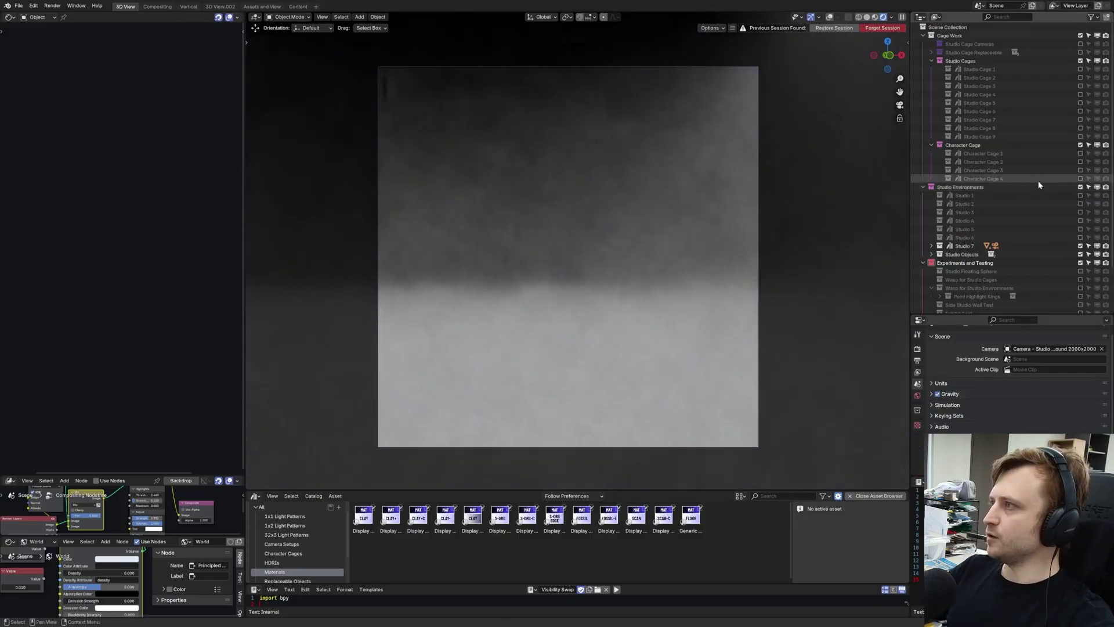
{"action": "left_click", "coordinate": [1080, 246]}
{"action": "left_click", "coordinate": [1080, 69]}
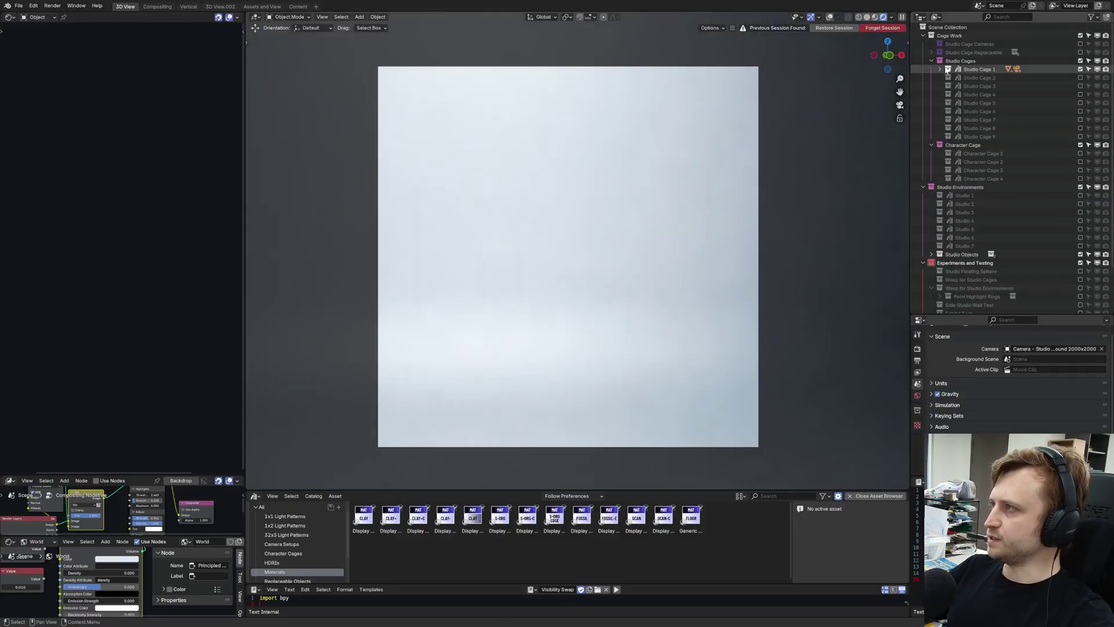
Select the Camera - SC1 - Character object in Studio Cage 1, inspect the cage's lights, and return to the camera view
{"action": "left_click", "coordinate": [939, 69]}
{"action": "left_click", "coordinate": [992, 86]}
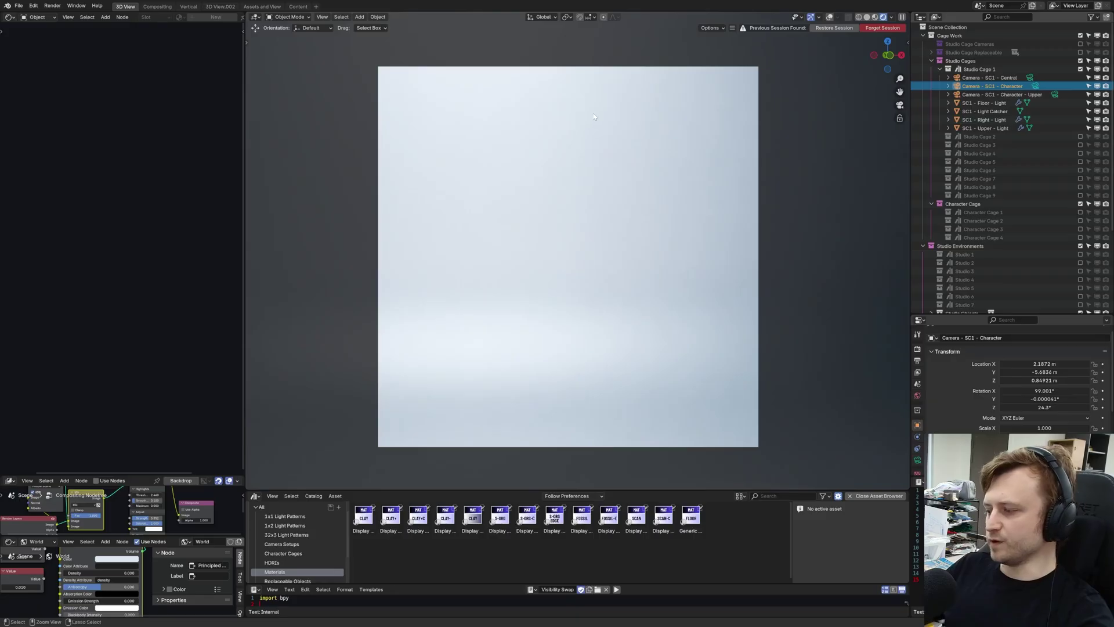
{"action": "middle_click_drag", "start_coordinate": [609, 324], "coordinate": [699, 191]}
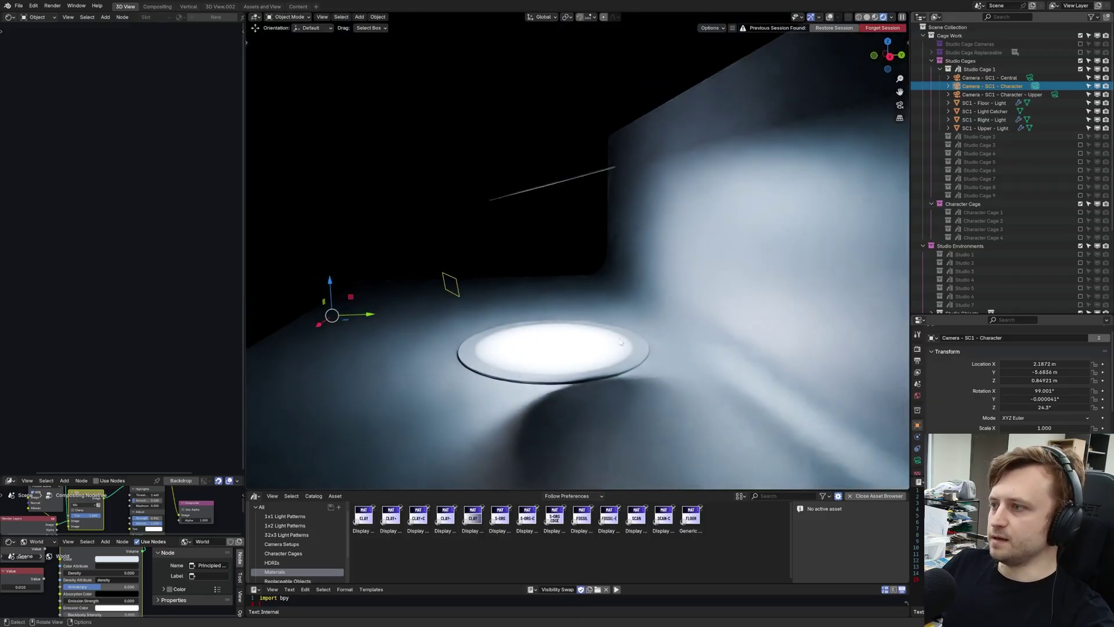
{"action": "middle_click_drag", "start_coordinate": [618, 333], "coordinate": [687, 319]}
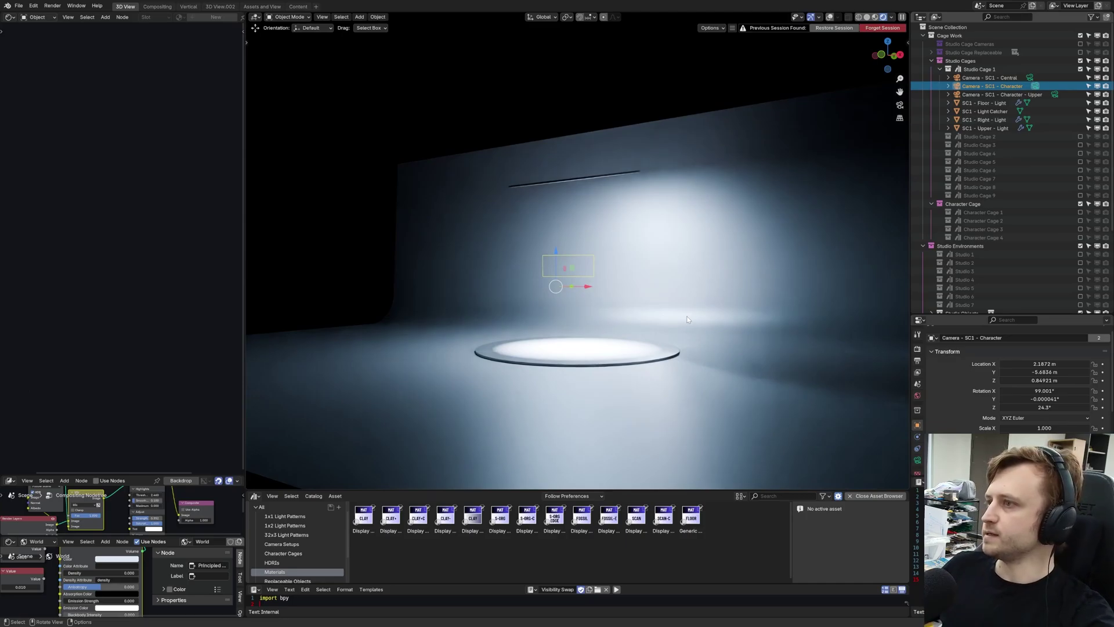
{"action": "key", "text": "KP_0"}
Unhide the Object_0.001 rock inside Studio Cage 1 and try a trackball rotation of it
{"action": "scroll", "coordinate": [970, 261], "scroll_direction": "down", "scroll_amount": 7}
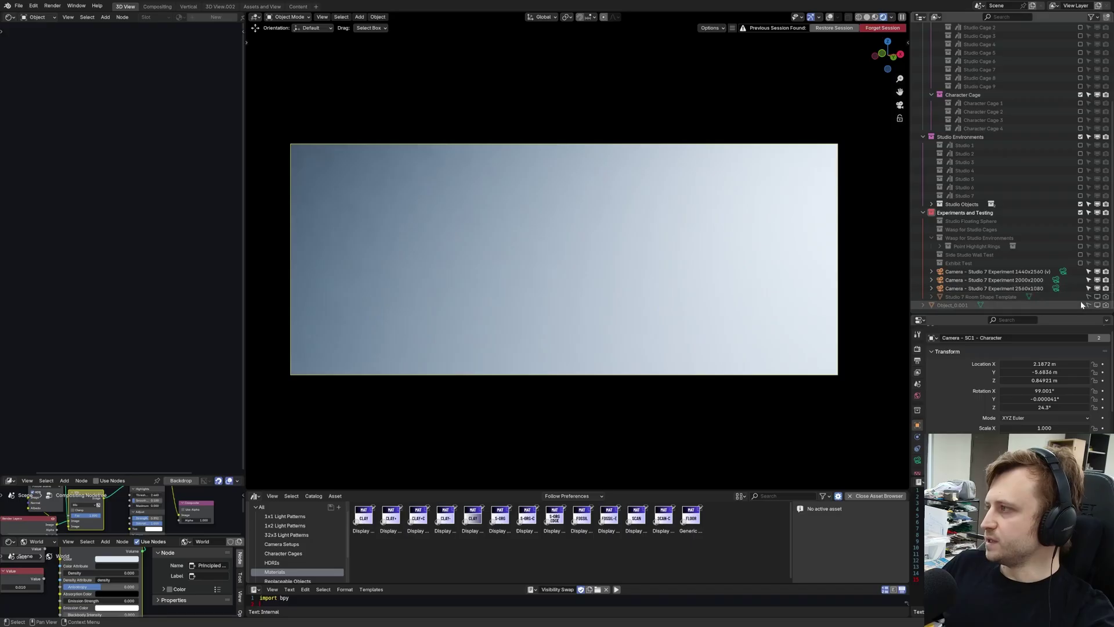
{"action": "left_click", "coordinate": [1106, 306]}
{"action": "scroll", "coordinate": [1038, 255], "scroll_direction": "up", "scroll_amount": 7}
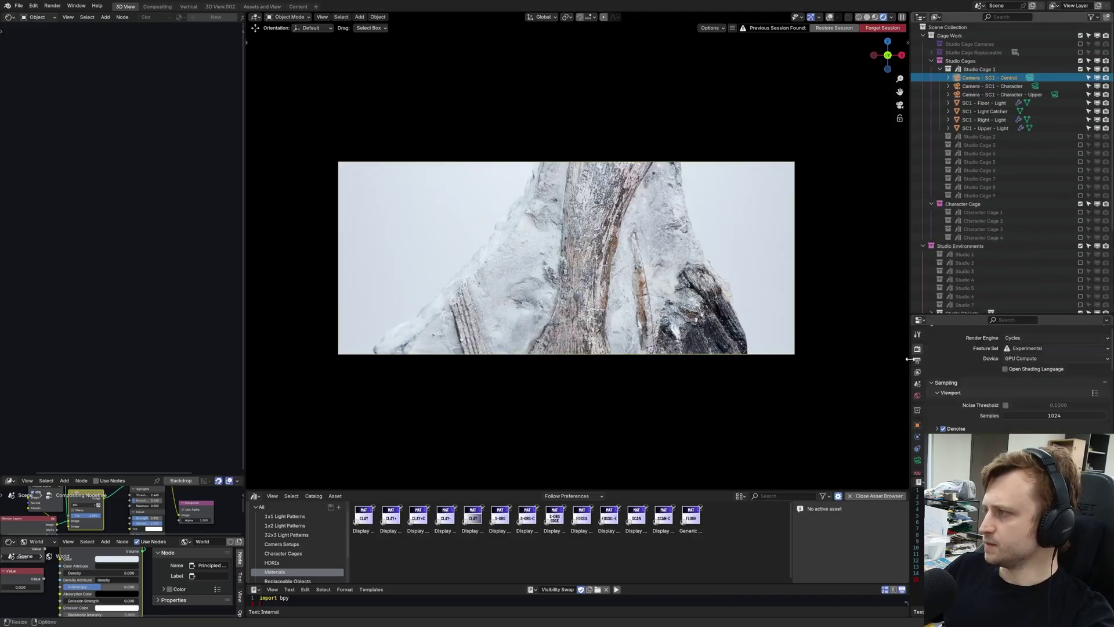
{"action": "left_click", "coordinate": [917, 361]}
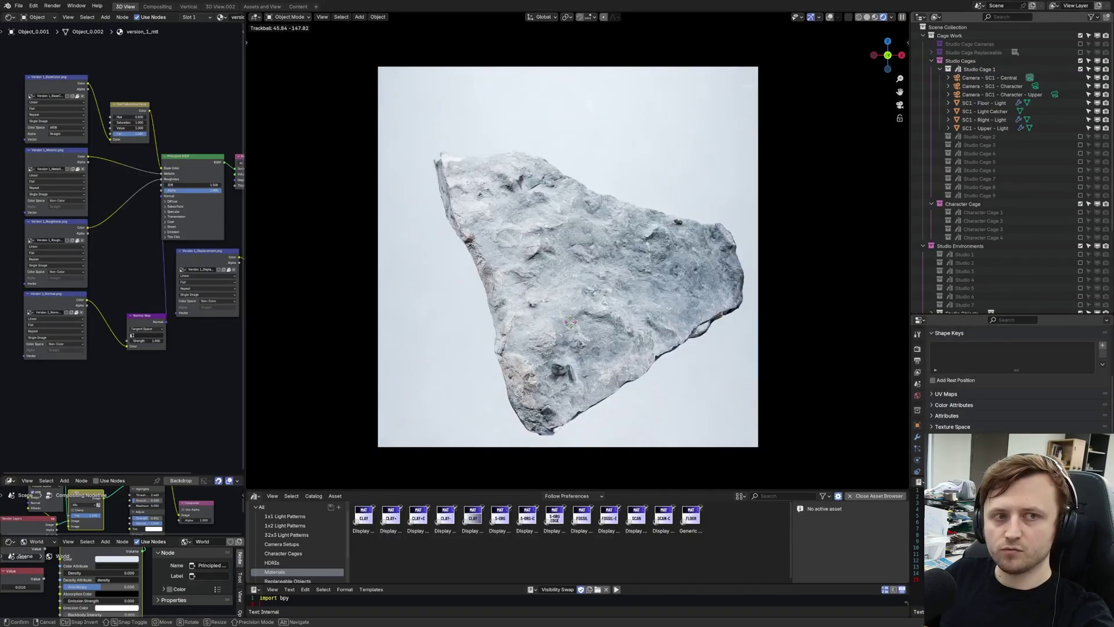
{"action": "right_click", "coordinate": [571, 322]}
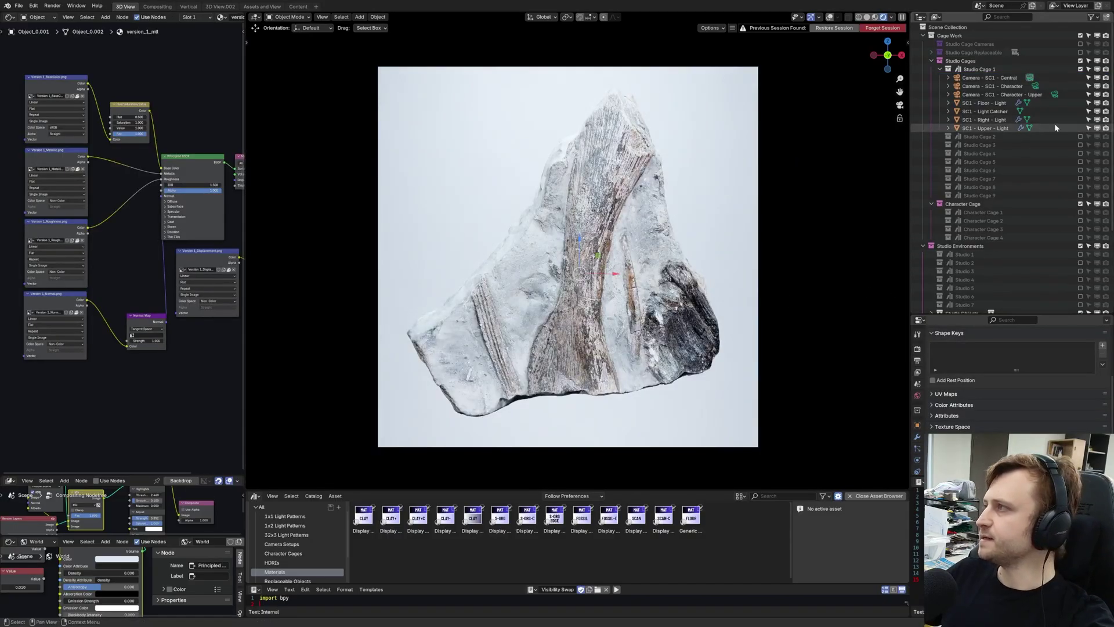
Exclude Studio Cage 1 and preview the rock's lighting under Studio Cages 3, 4 and 5 one at a time
{"action": "left_click", "coordinate": [1030, 78]}
{"action": "left_click", "coordinate": [1080, 69]}
{"action": "left_click", "coordinate": [1080, 86]}
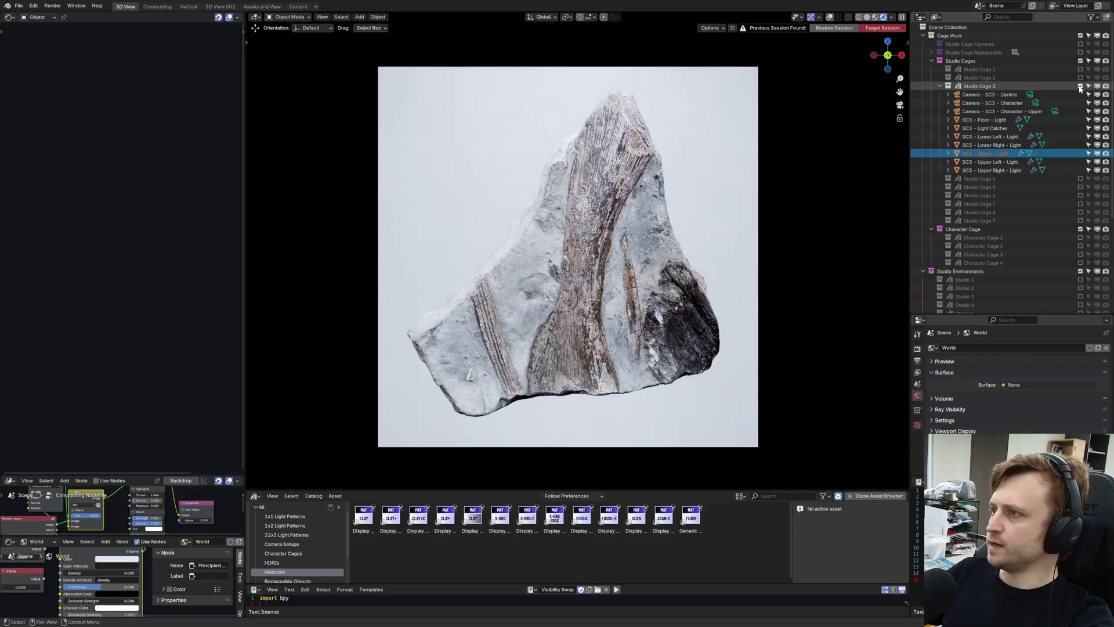
{"action": "left_click", "coordinate": [1081, 86]}
{"action": "left_click", "coordinate": [1081, 94]}
{"action": "left_click", "coordinate": [1080, 94]}
{"action": "left_click", "coordinate": [1080, 103]}
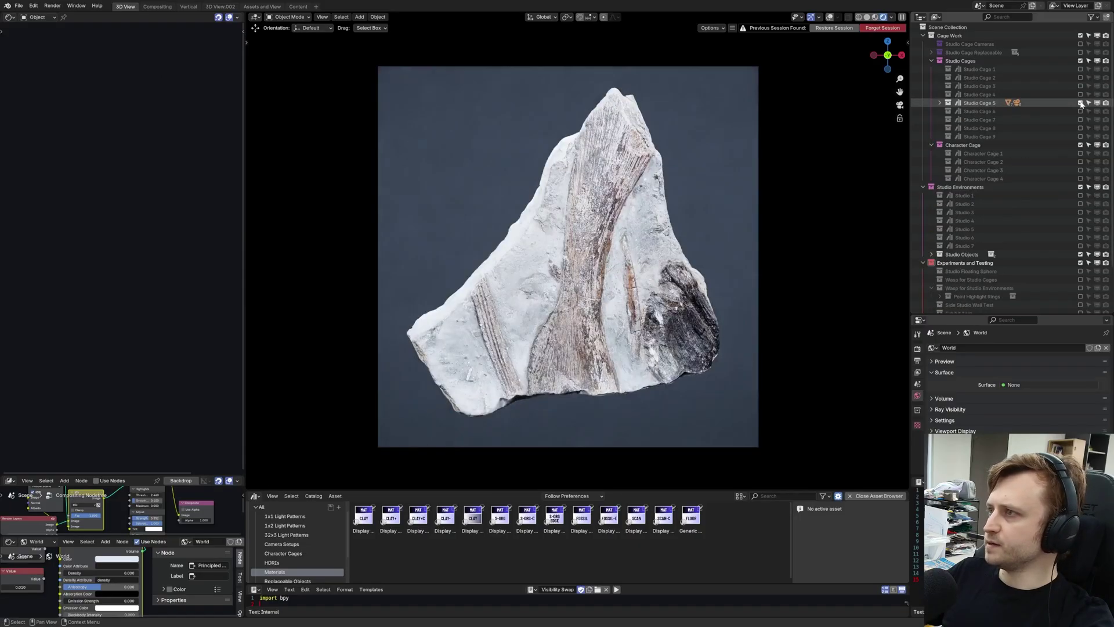
Preview the rock's lighting under Studio Cages 6, 7, 8 and 9 one at a time through the camera
{"action": "left_click", "coordinate": [1080, 102]}
{"action": "left_click", "coordinate": [1080, 111]}
{"action": "left_click", "coordinate": [1080, 110]}
{"action": "left_click", "coordinate": [1080, 120]}
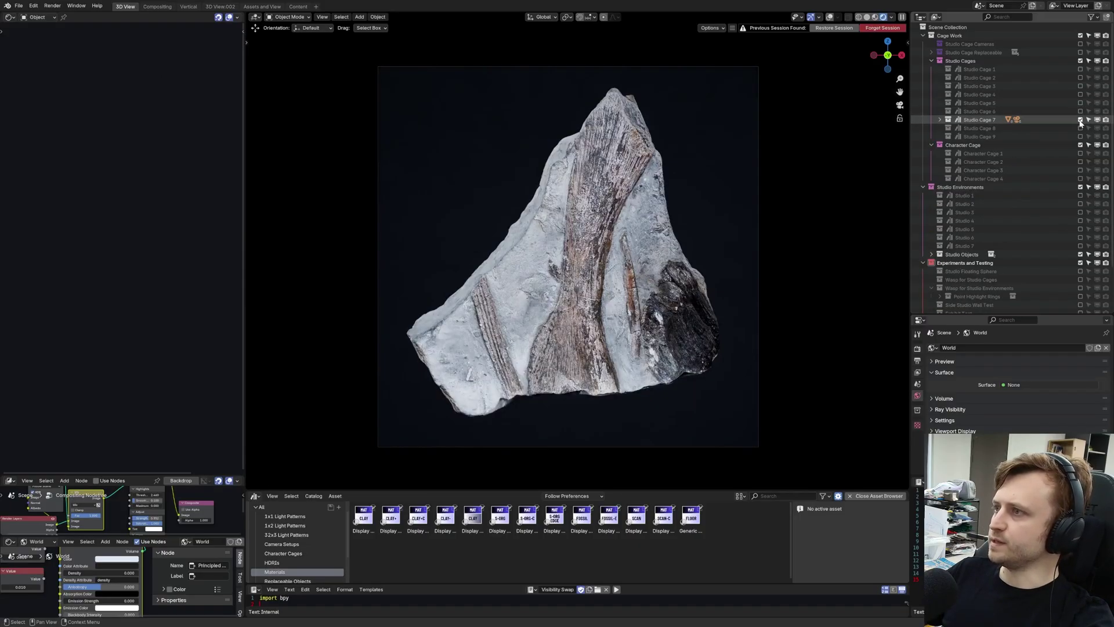
{"action": "left_click", "coordinate": [1081, 120]}
{"action": "left_click", "coordinate": [1080, 128]}
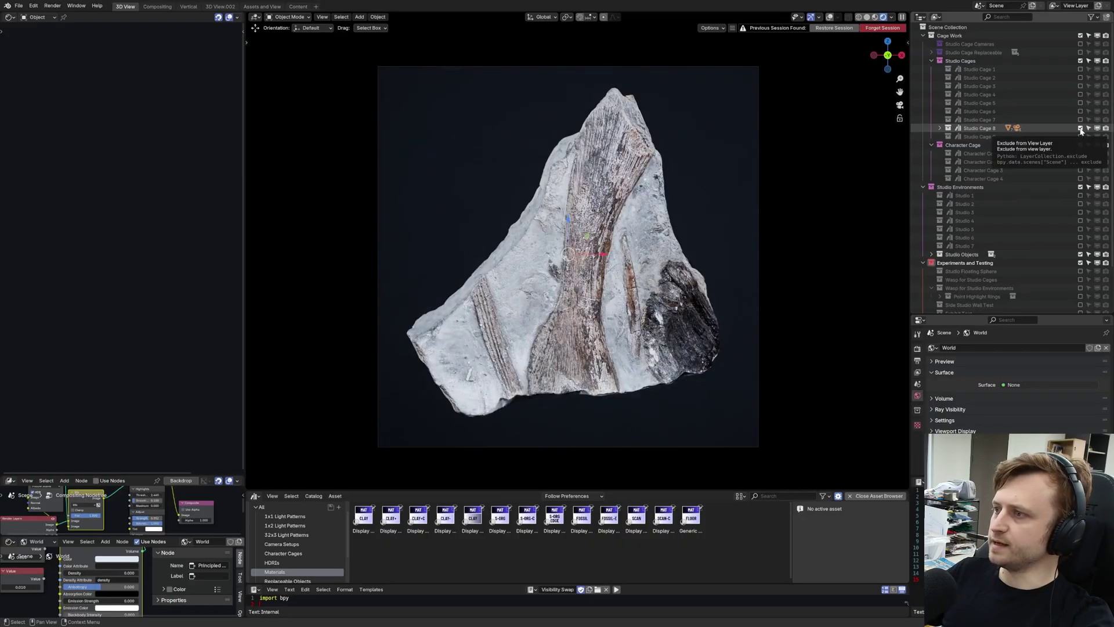
{"action": "left_click", "coordinate": [1080, 127]}
{"action": "left_click", "coordinate": [1080, 136]}
{"action": "key", "text": "KP_0"}
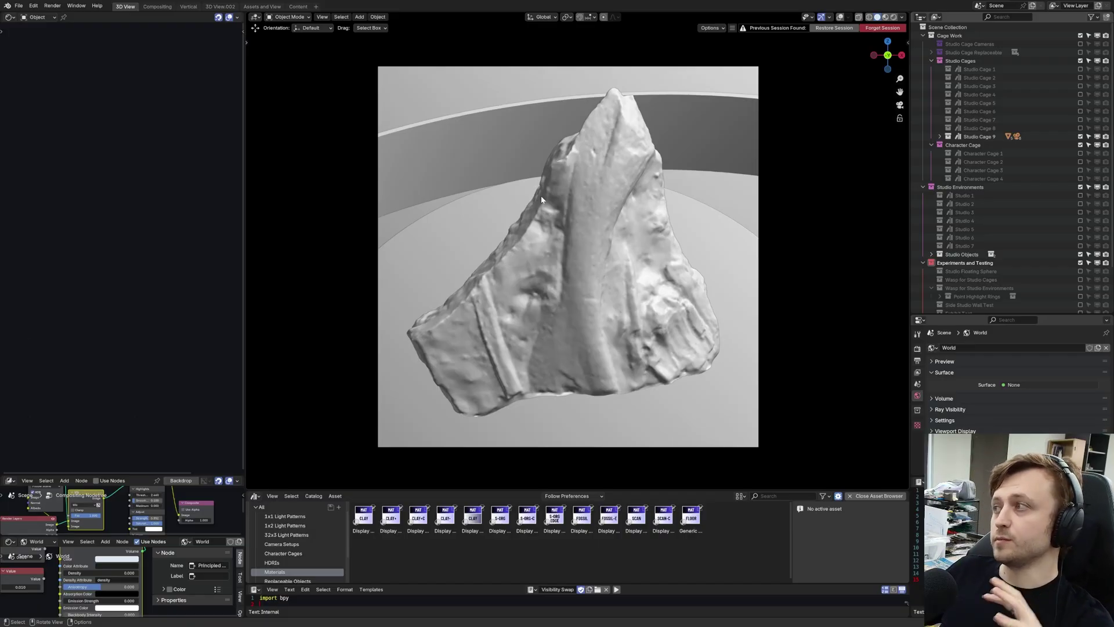
Exclude Studio Cage 9, hide Object_0.001, and include the Replace Me - Sphere collection
{"action": "left_click", "coordinate": [1080, 136]}
{"action": "scroll", "coordinate": [1081, 139], "scroll_direction": "down", "scroll_amount": 3}
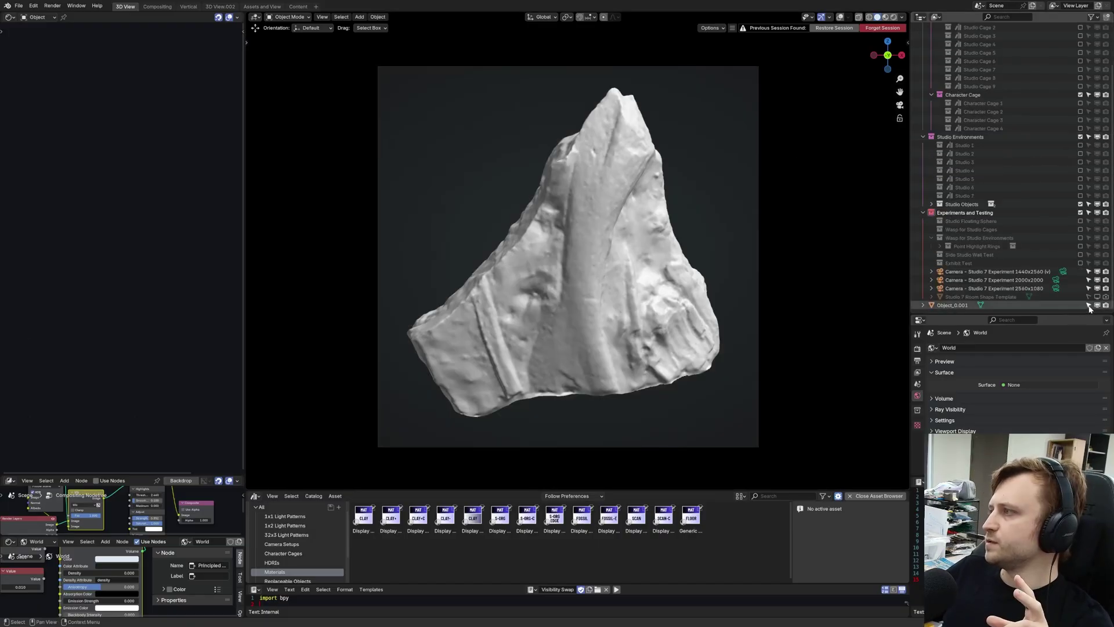
{"action": "left_click", "coordinate": [1088, 305]}
{"action": "scroll", "coordinate": [1025, 241], "scroll_direction": "up", "scroll_amount": 6}
{"action": "left_click", "coordinate": [1080, 86]}
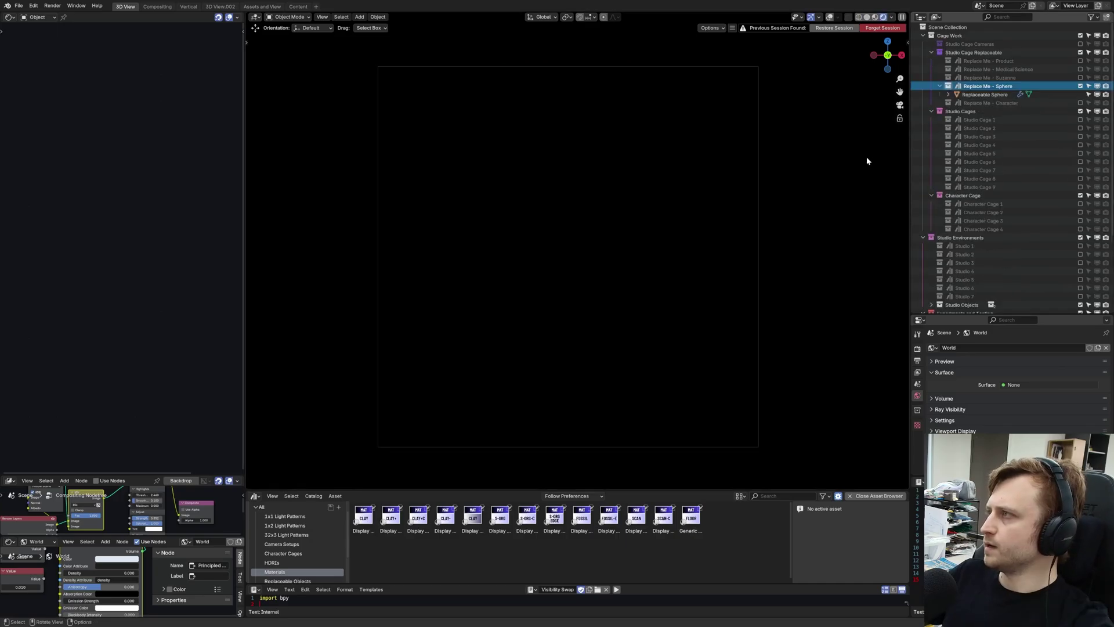
Preview the replaceable sphere's reflections under Studio Cages 1, 2, 3 and 4 in turn
{"action": "left_click", "coordinate": [1080, 120]}
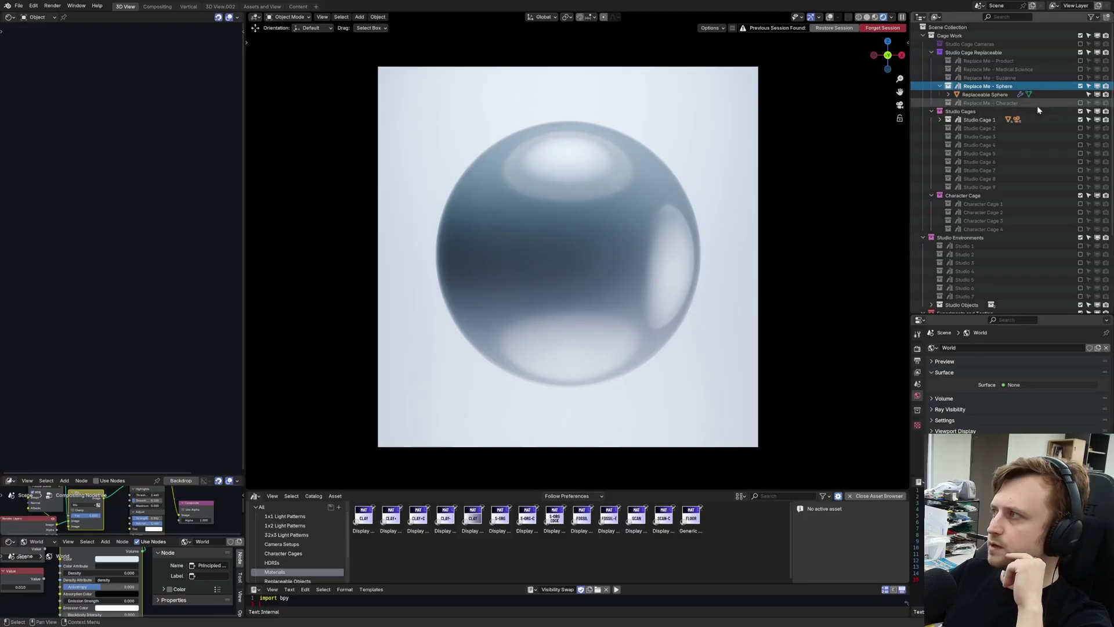
{"action": "left_click", "coordinate": [1080, 120]}
{"action": "left_click", "coordinate": [1080, 129]}
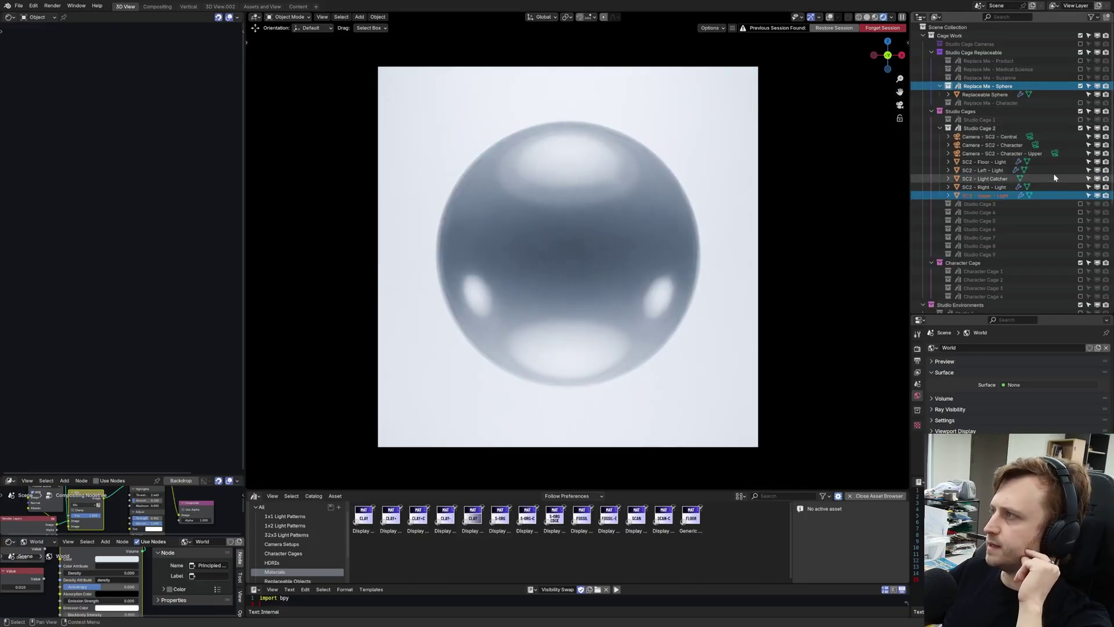
{"action": "left_click", "coordinate": [1080, 137], "text": "ctrl"}
{"action": "left_click", "coordinate": [1080, 144], "text": "ctrl"}
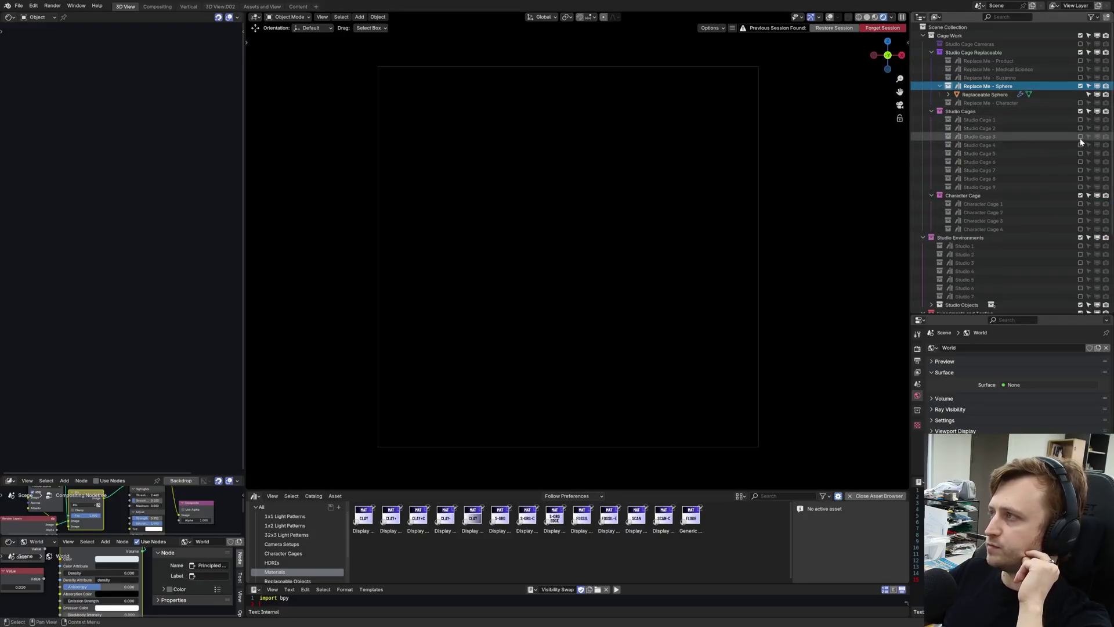
{"action": "left_click", "coordinate": [1080, 145]}
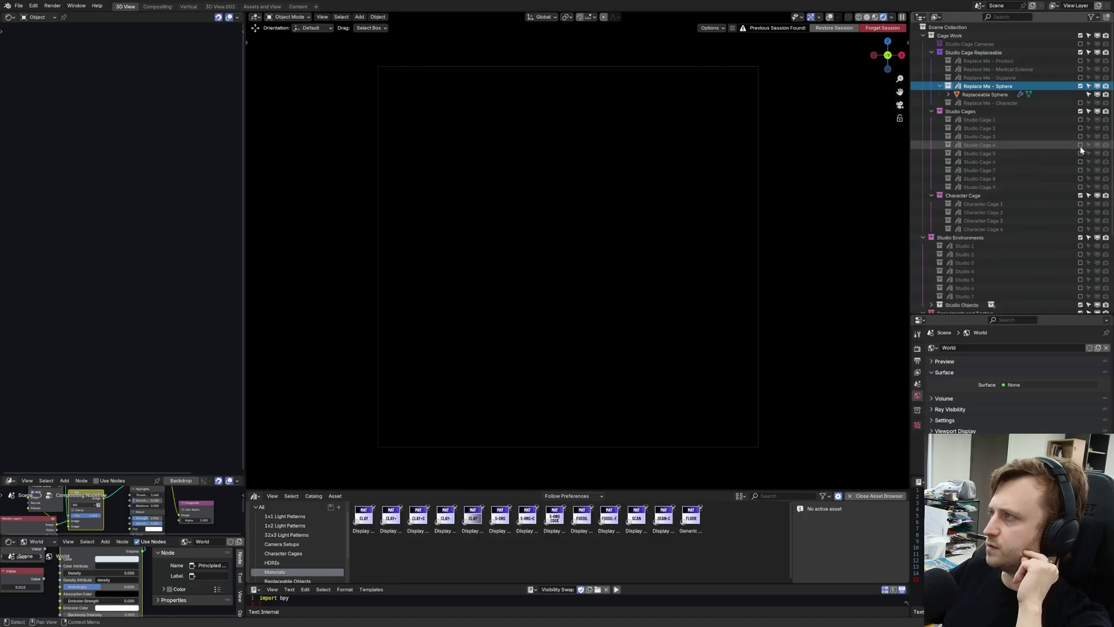
Preview the sphere's reflections under Studio Cages 5 to 9 in turn, ending on Studio Cage 9 in camera view
{"action": "left_click", "coordinate": [1080, 154]}
{"action": "left_click", "coordinate": [1080, 154]}
{"action": "left_click", "coordinate": [1080, 162]}
{"action": "left_click", "coordinate": [1080, 170], "text": "ctrl"}
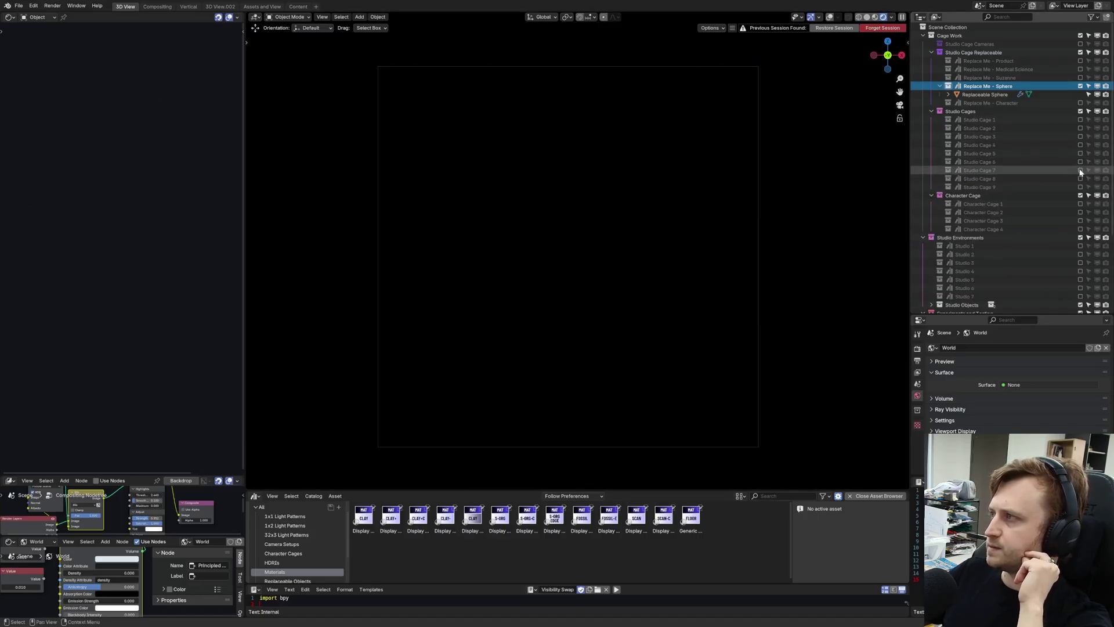
{"action": "left_click", "coordinate": [1080, 178], "text": "ctrl"}
{"action": "left_click", "coordinate": [1081, 187], "text": "ctrl"}
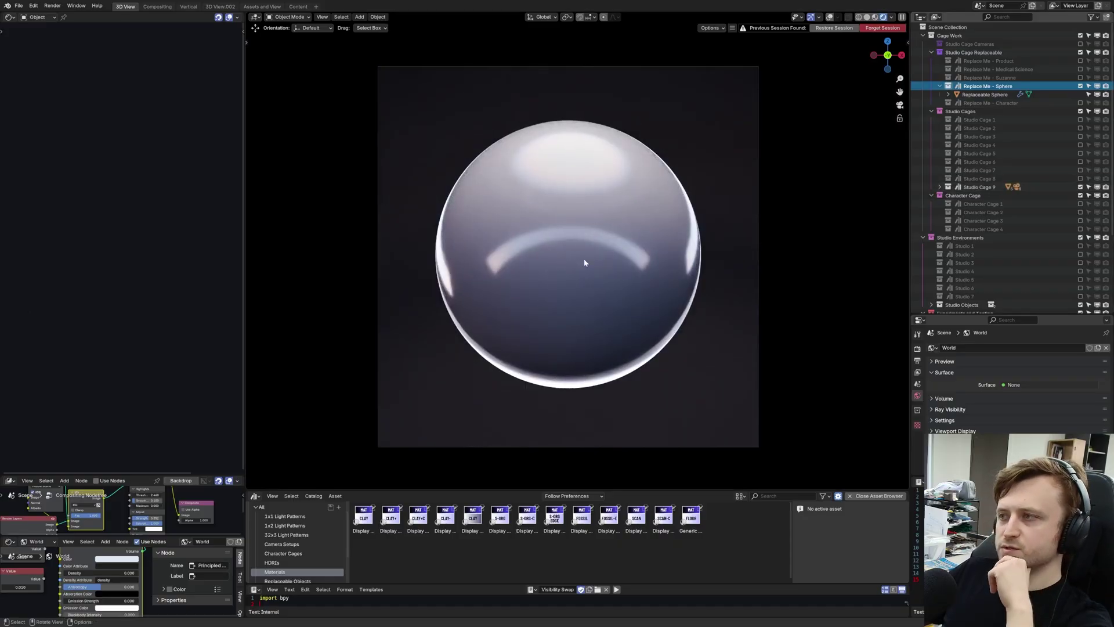
{"action": "mouse_move", "coordinate": [584, 263]}
{"action": "middle_mouse_down"}
{"action": "mouse_move", "coordinate": [536, 273]}
{"action": "mouse_move", "coordinate": [568, 260]}
{"action": "middle_mouse_up"}
{"action": "key", "text": "KP_0"}
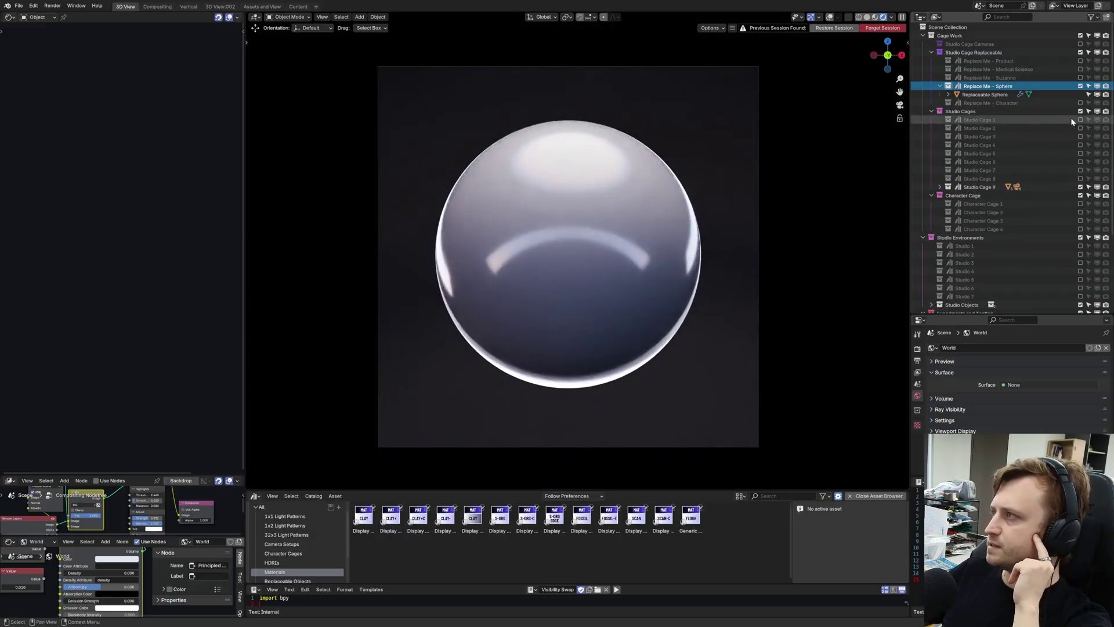
Collapse the Replace Me - Sphere collection and replace Studio Cage 9 with the Studio 7 environment around the sphere
{"action": "left_click", "coordinate": [939, 86]}
{"action": "scroll", "coordinate": [1070, 174], "scroll_direction": "down", "scroll_amount": 2}
{"action": "left_click", "coordinate": [1080, 265], "text": "ctrl"}
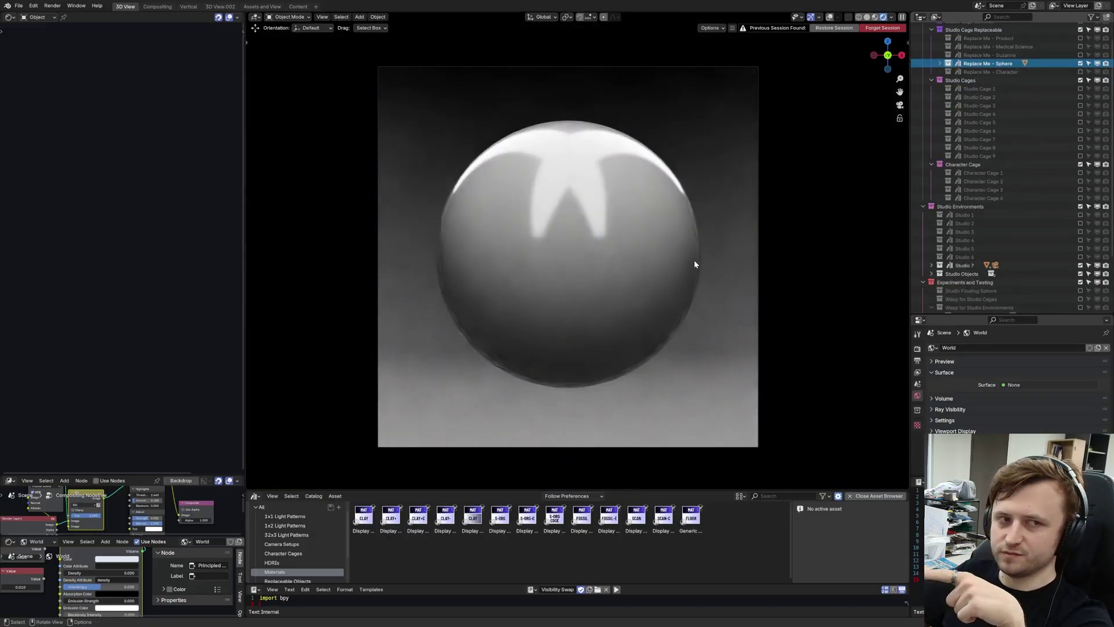
Preview the sphere inside the Studio 1, 2, 3, 4 and 5 environments in turn, ending on Studio 7
{"action": "left_click", "coordinate": [1081, 265]}
{"action": "left_click", "coordinate": [1080, 214]}
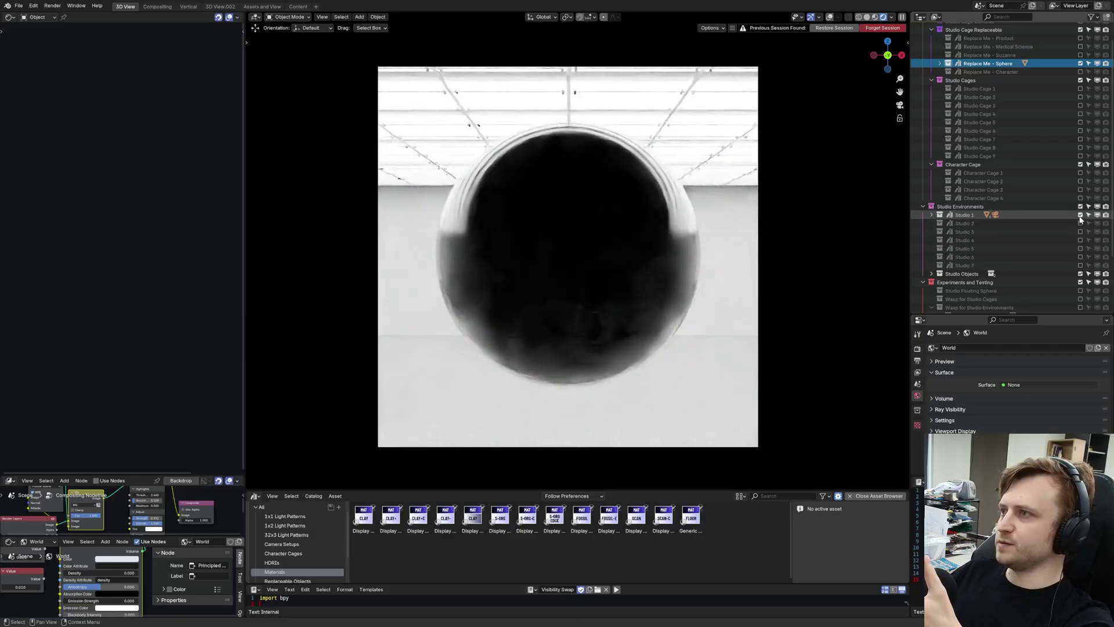
{"action": "left_click", "coordinate": [1080, 223], "text": "ctrl"}
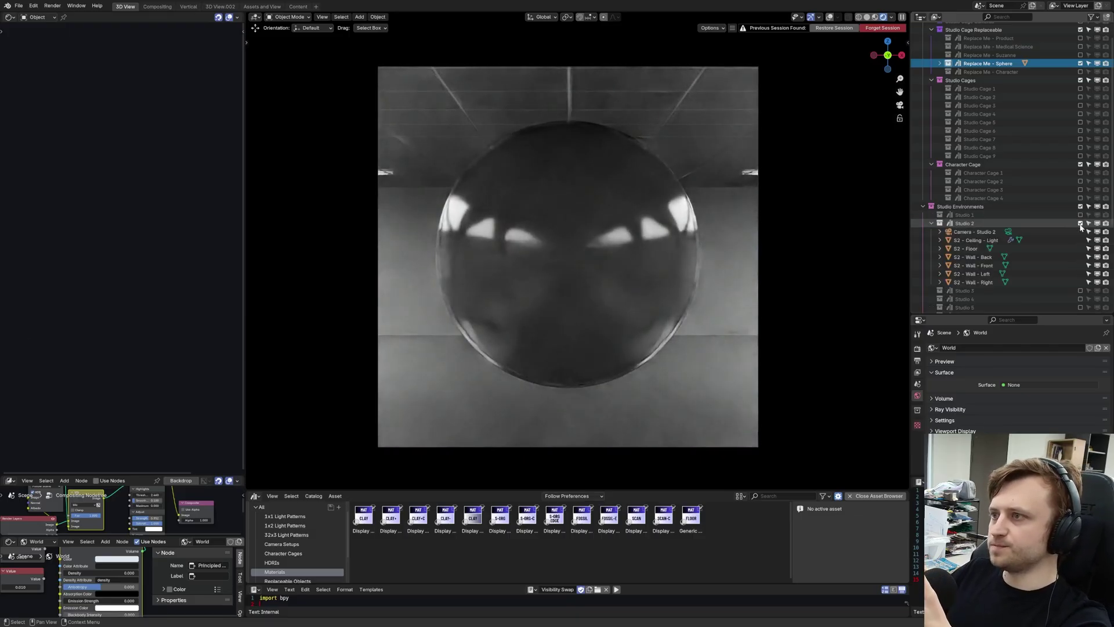
{"action": "left_click", "coordinate": [1080, 224]}
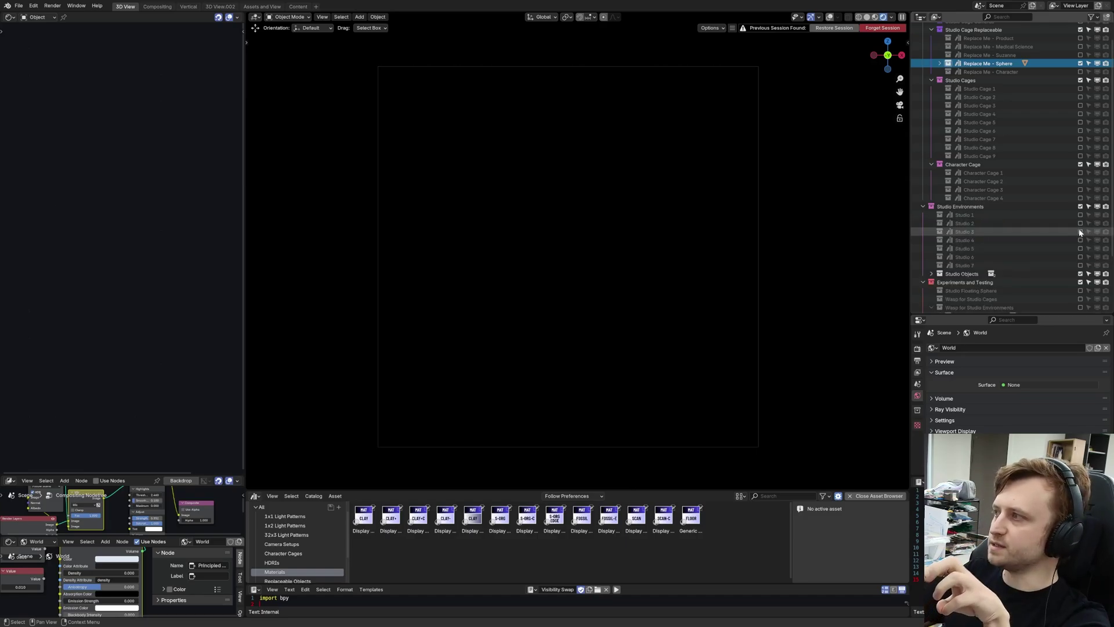
{"action": "left_click", "coordinate": [1080, 232]}
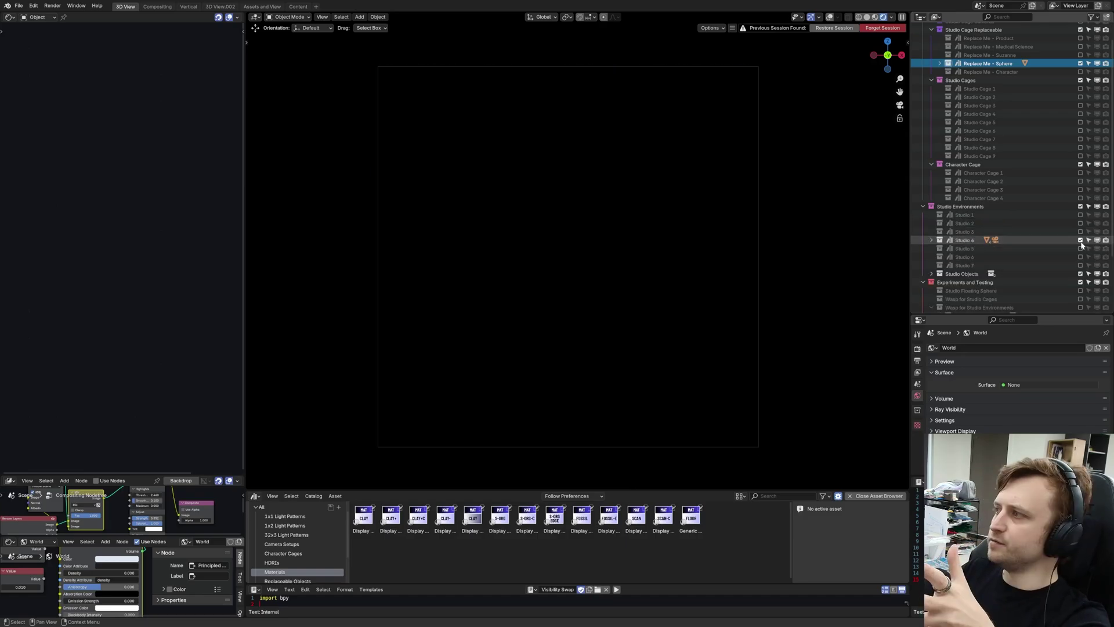
{"action": "left_click", "coordinate": [1081, 242]}
{"action": "left_click", "coordinate": [1081, 250]}
{"action": "left_click", "coordinate": [1081, 249]}
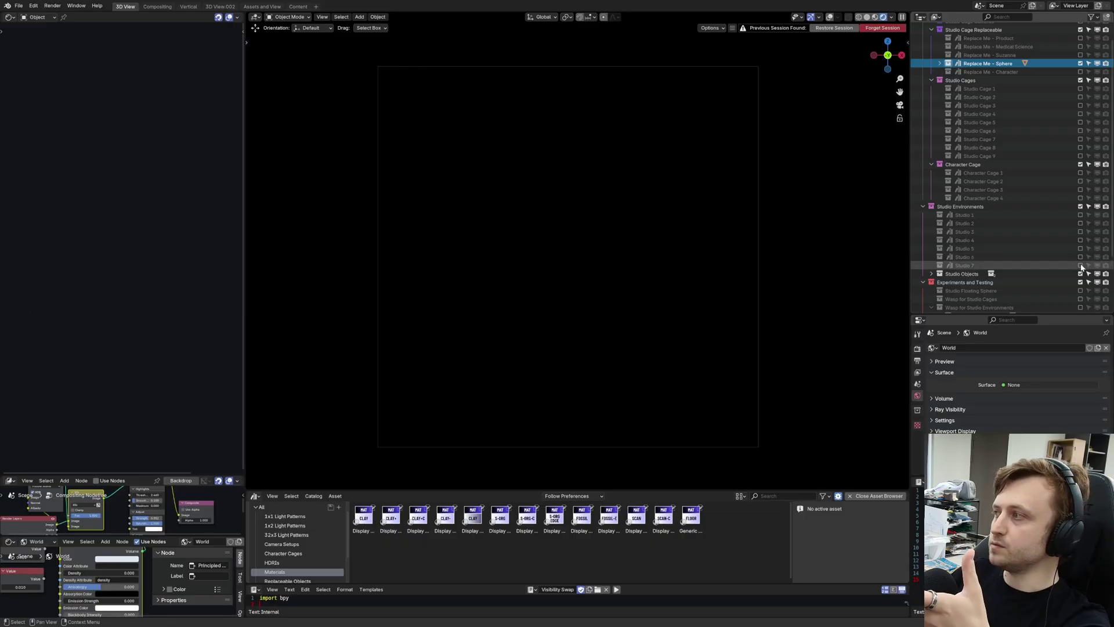
{"action": "left_click", "coordinate": [1081, 266]}
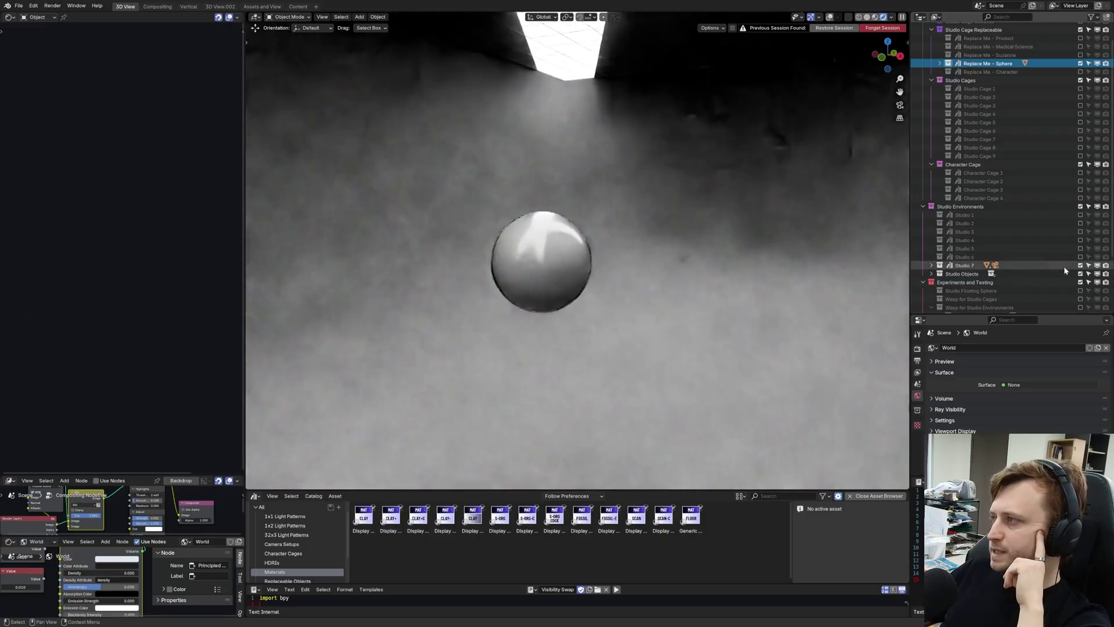
Include the Exhibit Test collection and show its display case inside the Studio 7 environment
{"action": "left_click", "coordinate": [1080, 266]}
{"action": "scroll", "coordinate": [1032, 295], "scroll_direction": "down", "scroll_amount": 5}
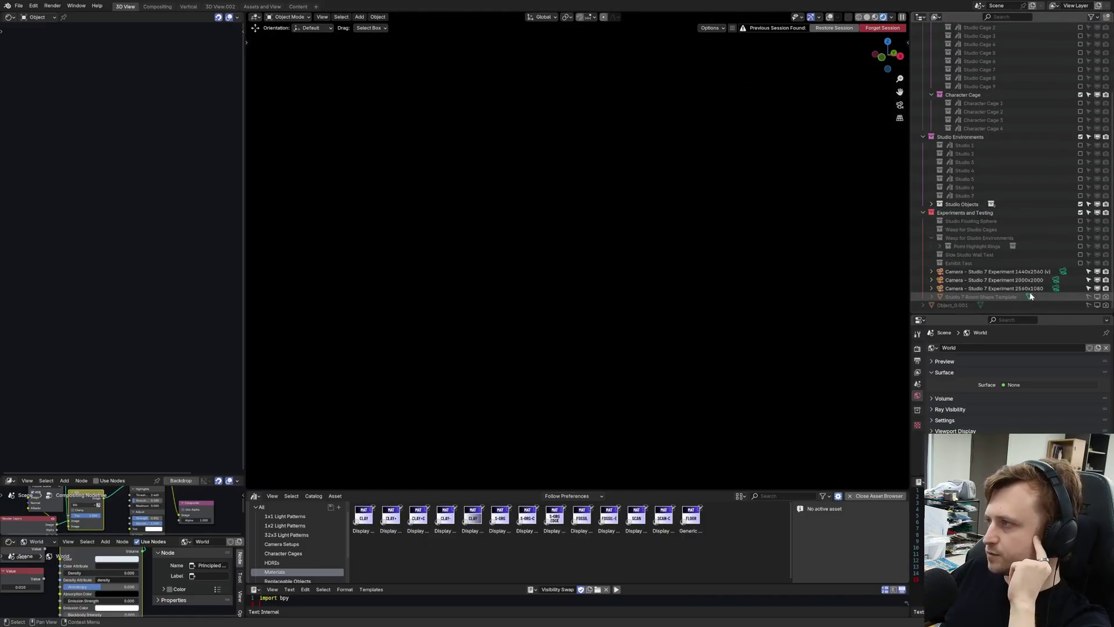
{"action": "left_click", "coordinate": [1081, 263]}
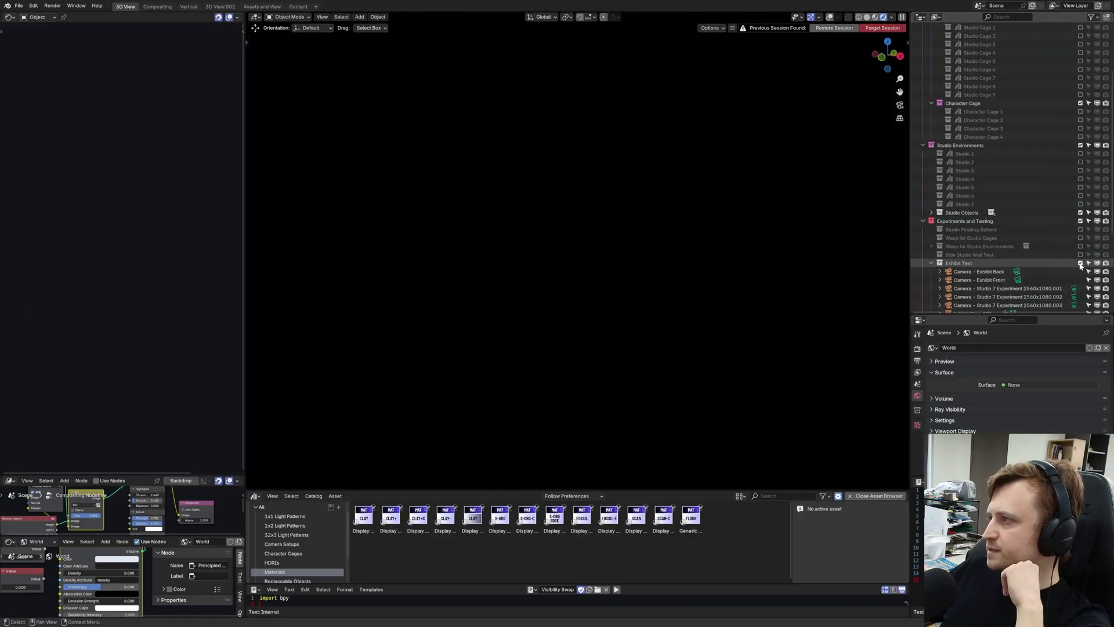
{"action": "middle_click_drag", "start_coordinate": [713, 260], "coordinate": [628, 246]}
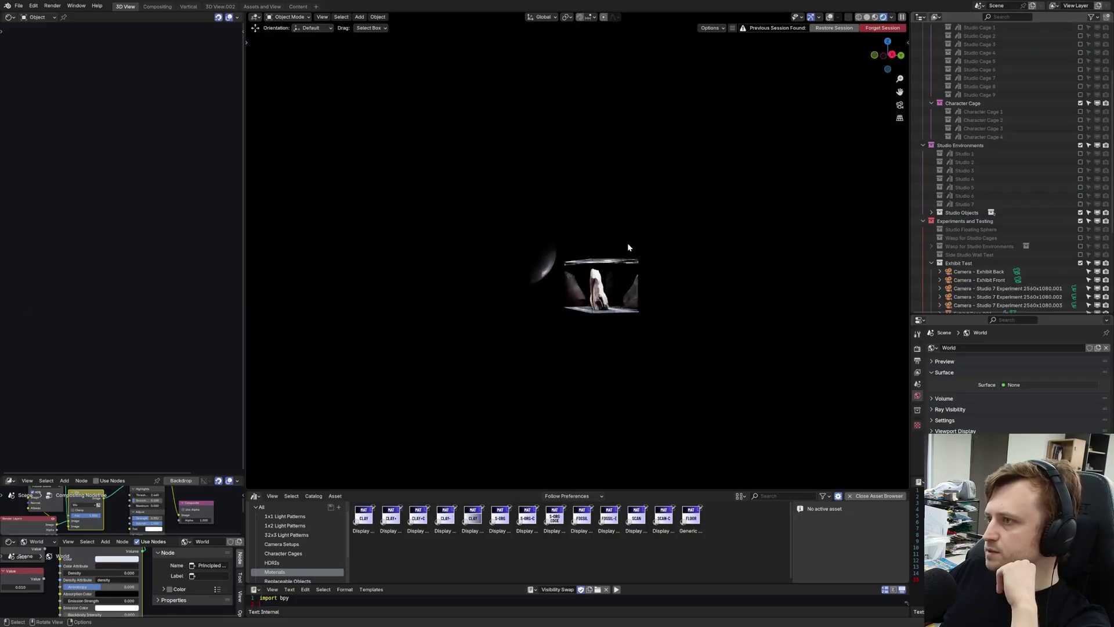
{"action": "left_click", "coordinate": [1081, 203]}
{"action": "left_click", "coordinate": [626, 308]}
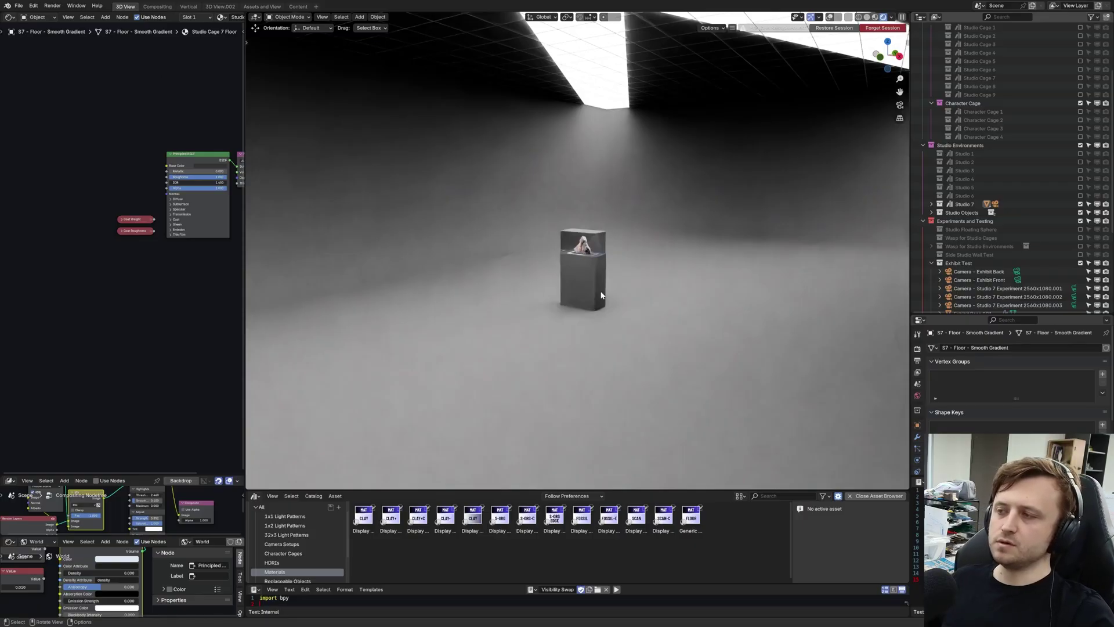
Make Camera - Exhibit Front the active camera for the rock display case and clear the selection
{"action": "middle_click_drag", "start_coordinate": [600, 296], "coordinate": [649, 294]}
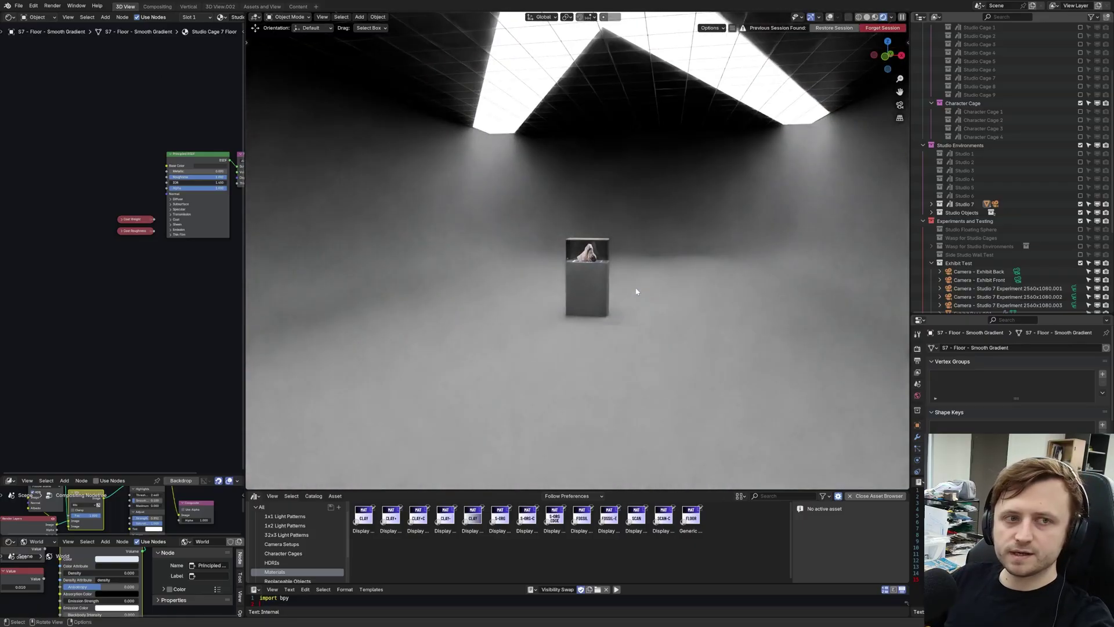
{"action": "middle_click_drag", "start_coordinate": [583, 274], "coordinate": [729, 280]}
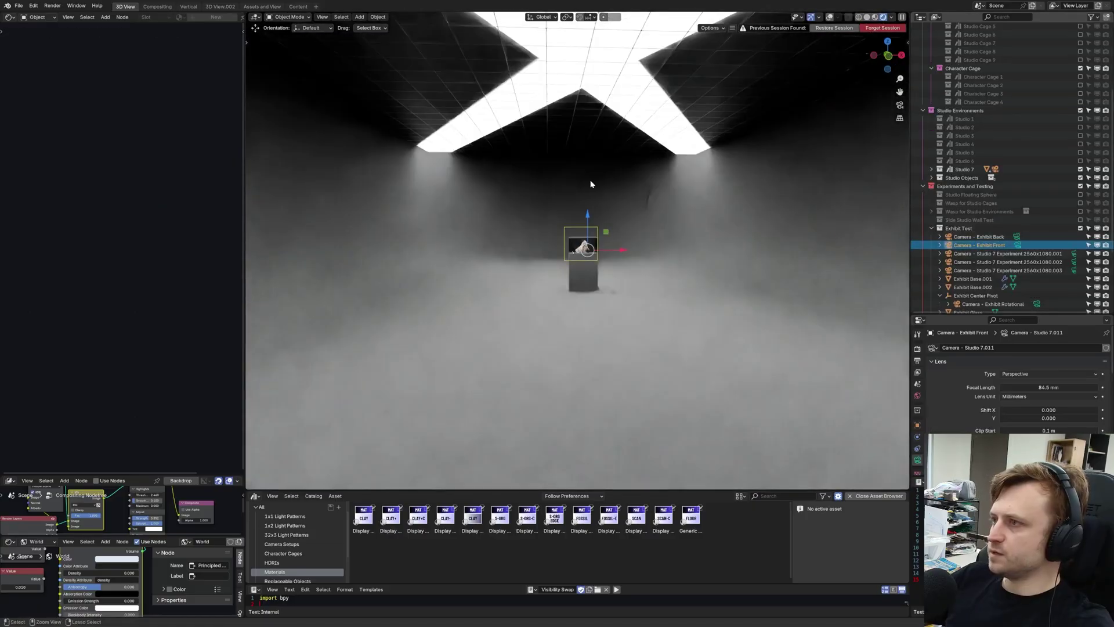
{"action": "key", "text": "ctrl+KP_0"}
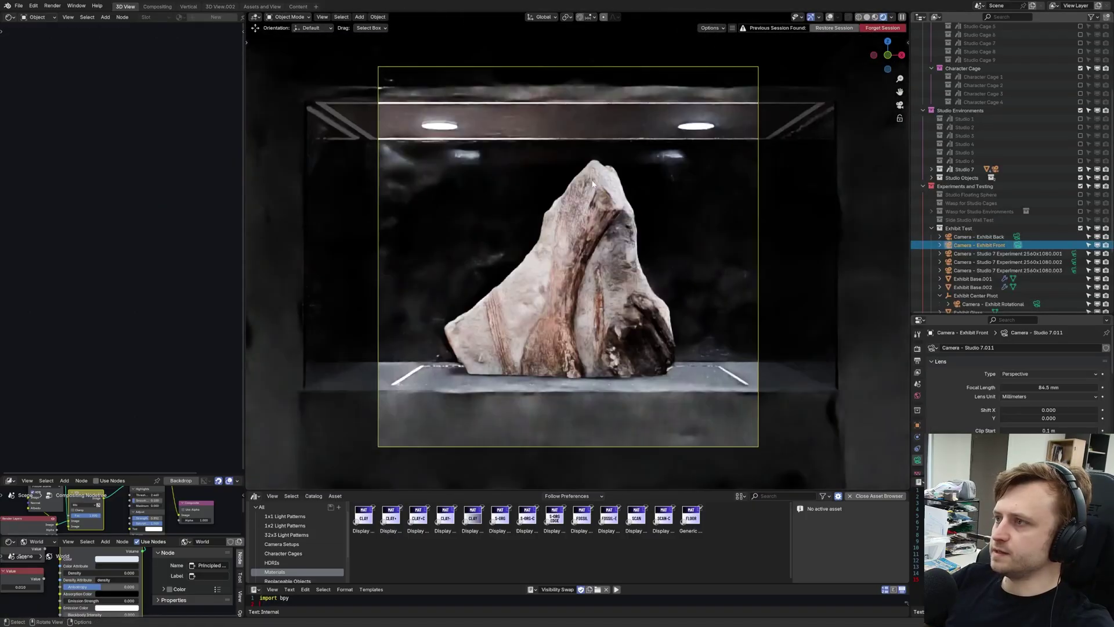
{"action": "key", "text": "alt+a"}
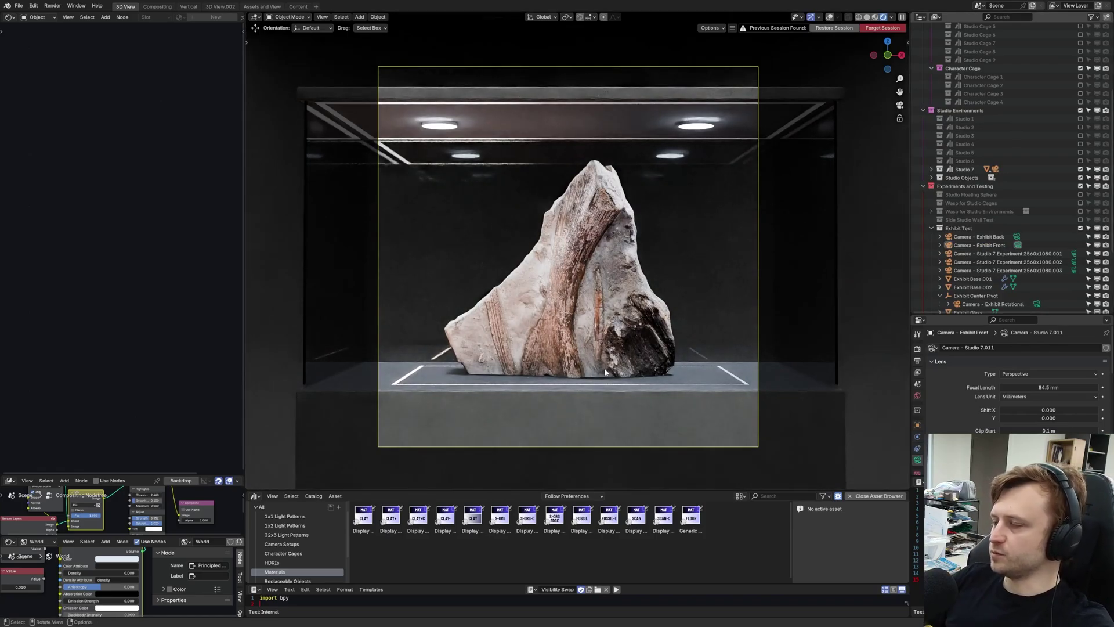
Link a light-pattern node to the Studio 7 ceiling light's reroute and shift the dark Color Ramp stop in the Exhibit Emis Lower material
{"action": "left_click_drag", "start_coordinate": [133, 419], "coordinate": [164, 239]}
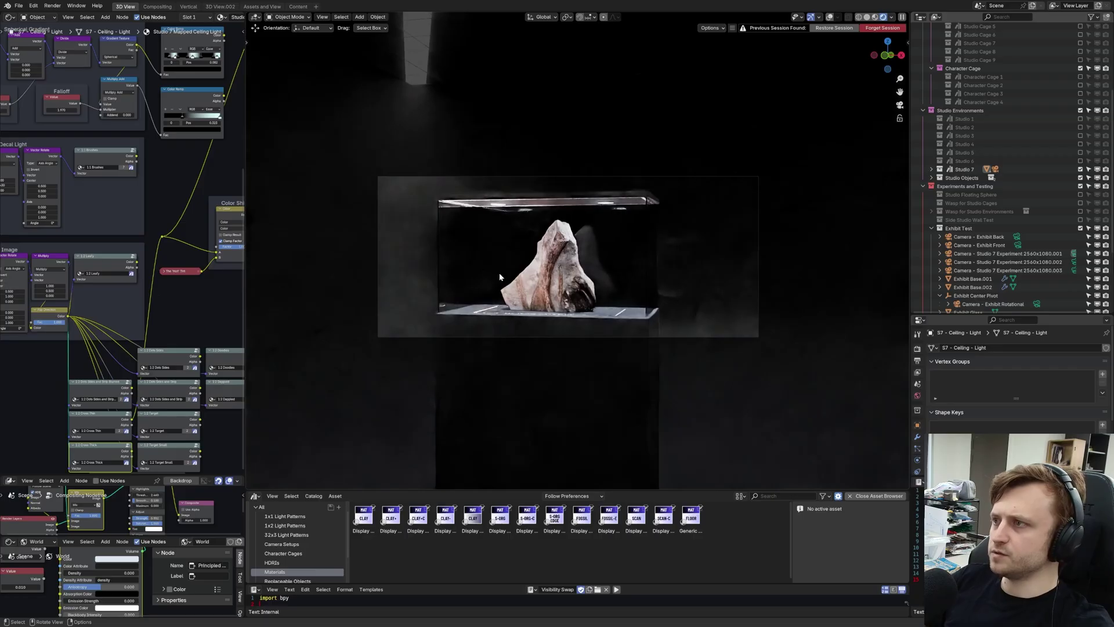
{"action": "scroll", "coordinate": [770, 232], "scroll_direction": "up", "scroll_amount": 5}
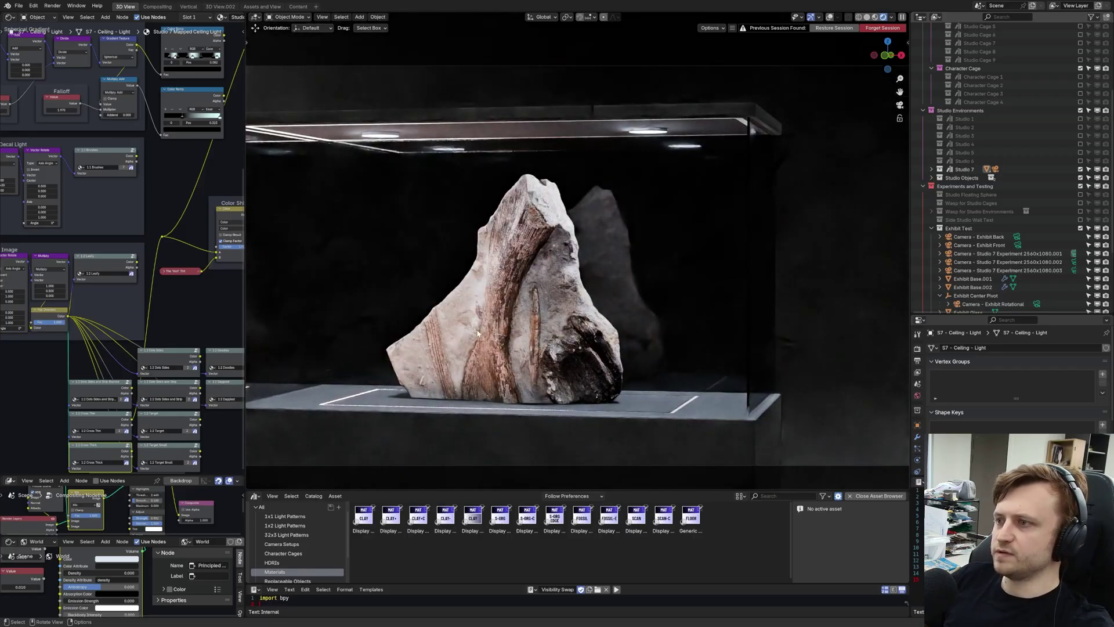
{"action": "left_click", "coordinate": [696, 423]}
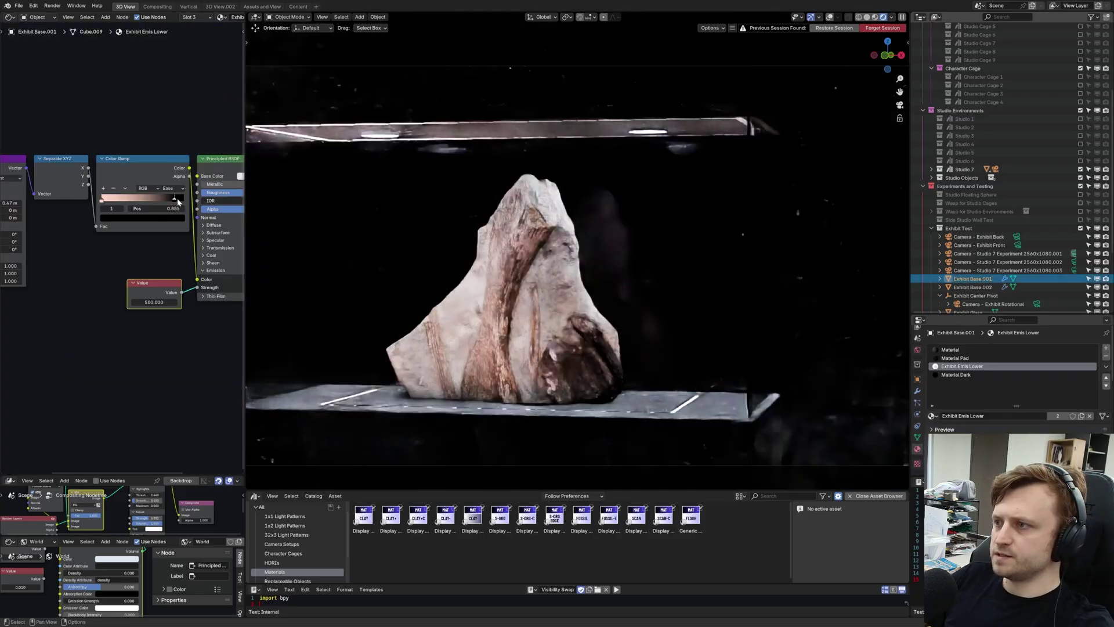
{"action": "left_click_drag", "start_coordinate": [176, 206], "coordinate": [149, 208]}
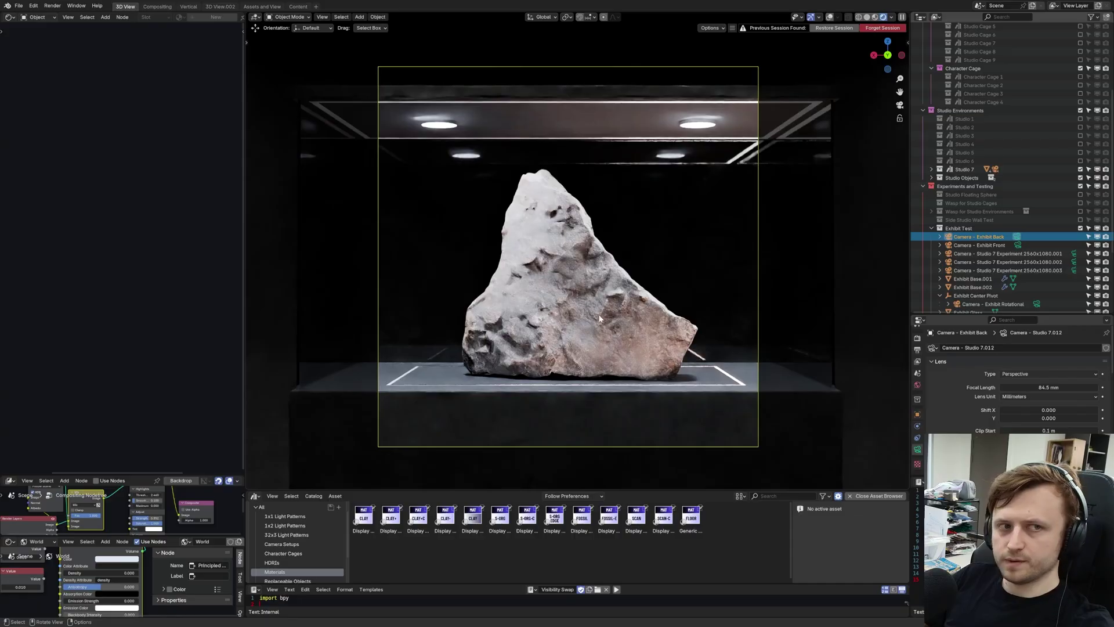
Rotate Exhibit Center Pivot about the global Z axis to swing the rotational camera around the rock
{"action": "scroll", "coordinate": [599, 318], "scroll_direction": "up", "scroll_amount": 3}
{"action": "middle_click_drag", "start_coordinate": [604, 360], "coordinate": [603, 323], "text": "shift"}
{"action": "left_click", "coordinate": [642, 340]}
{"action": "key", "text": "r"}
{"action": "key", "text": "r"}
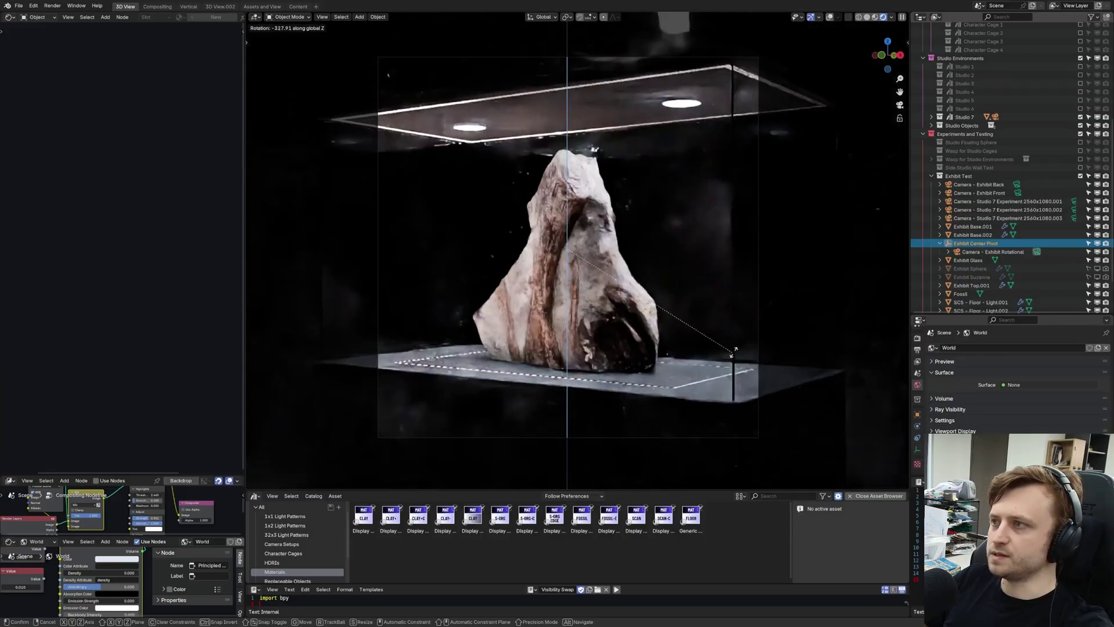
{"action": "left_click", "coordinate": [789, 261]}
Select the S7 - Ceiling - Light and connect the framed Color Ramp to its Principled BSDF emission color
{"action": "middle_click_drag", "start_coordinate": [787, 180], "coordinate": [760, 213]}
{"action": "scroll", "coordinate": [761, 212], "scroll_direction": "down", "scroll_amount": 4}
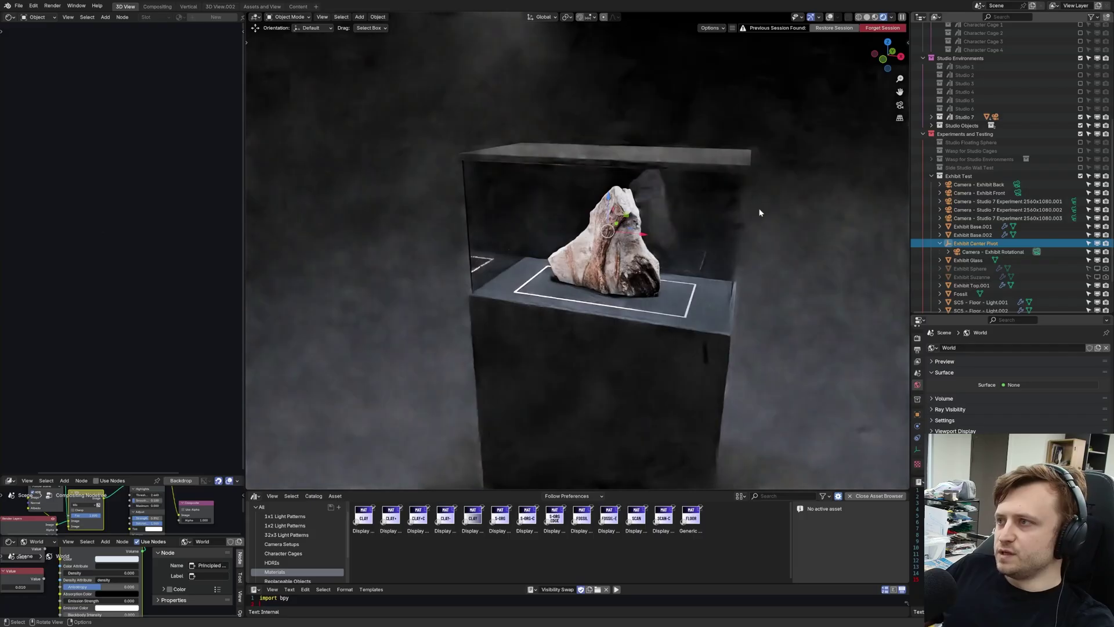
{"action": "middle_click_drag", "start_coordinate": [604, 227], "coordinate": [582, 67]}
{"action": "left_click", "coordinate": [582, 68]}
{"action": "middle_click_drag", "start_coordinate": [580, 125], "coordinate": [510, 143]}
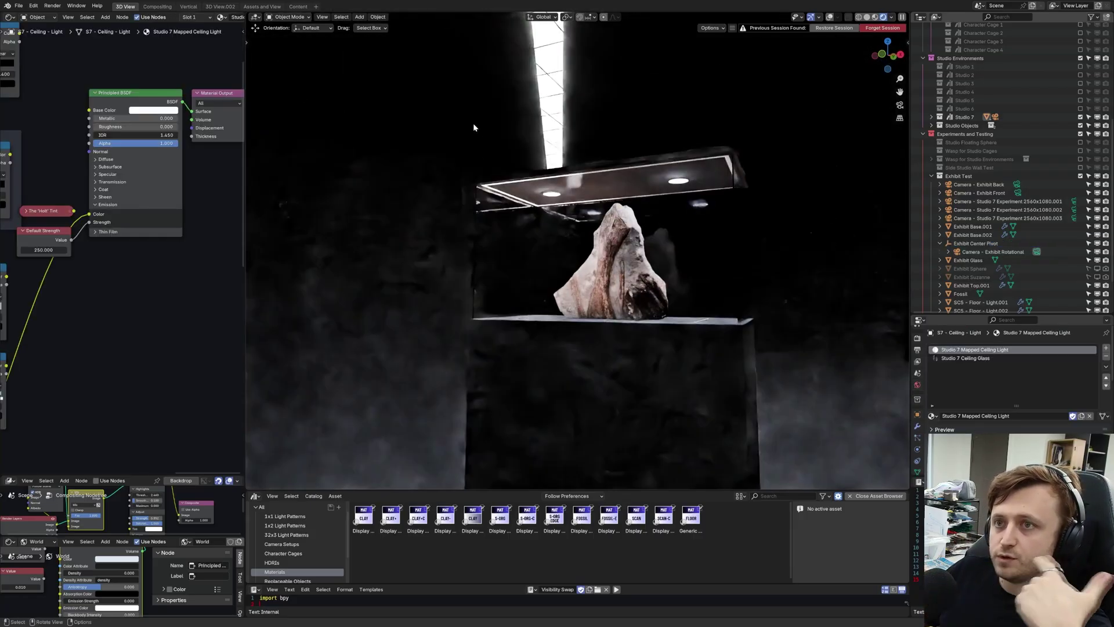
{"action": "middle_click_drag", "start_coordinate": [91, 253], "coordinate": [153, 266]}
{"action": "left_click_drag", "start_coordinate": [73, 168], "coordinate": [152, 227]}
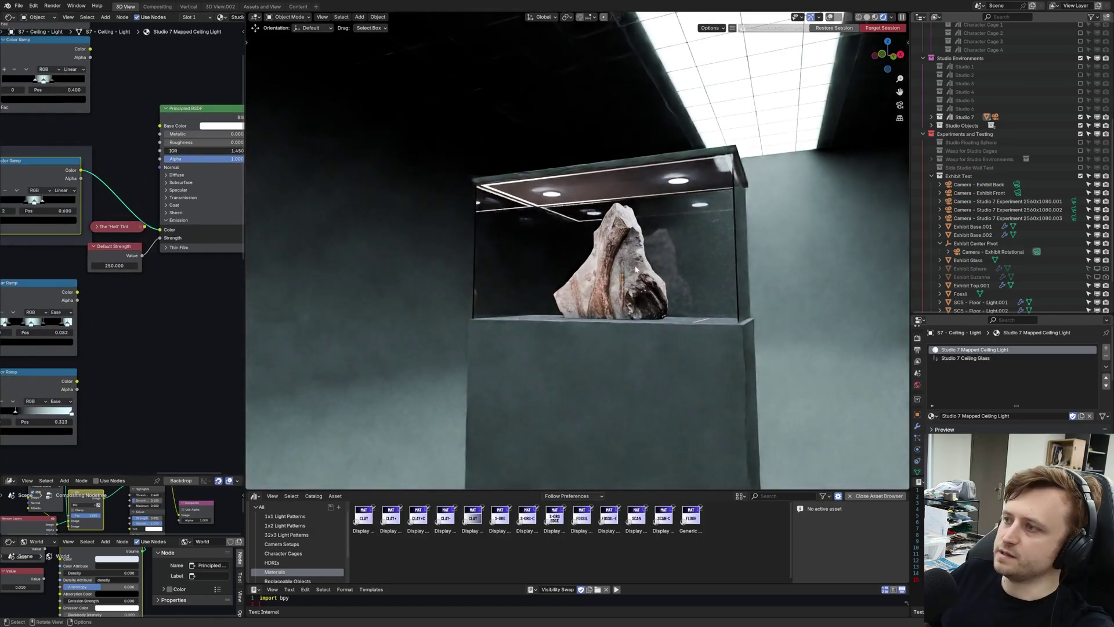
Walk around the display case, and make Camera - Studio 7 Experiment 2560x1080.002 the active camera
{"action": "middle_click_drag", "start_coordinate": [644, 271], "coordinate": [562, 276]}
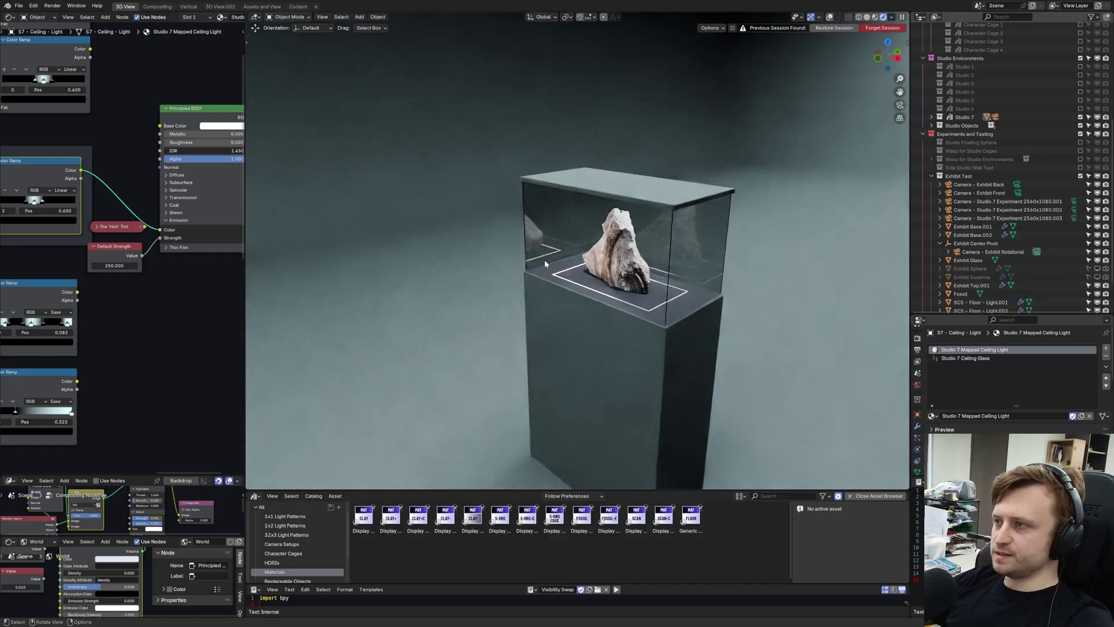
{"action": "key", "text": "shift+grave"}
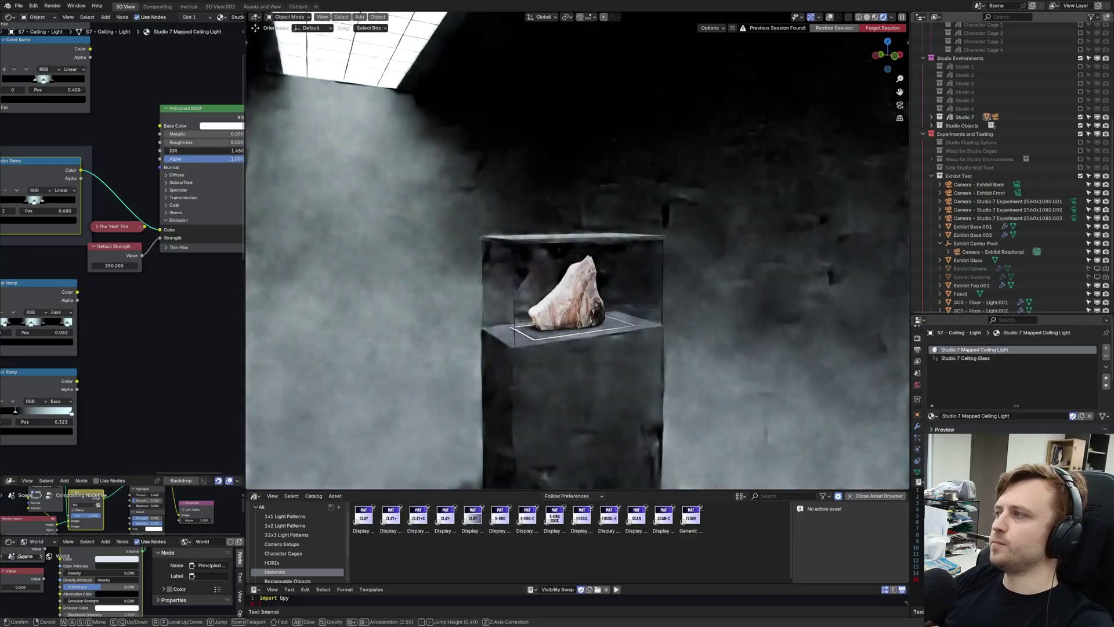
{"action": "key", "text": "w"}
{"action": "key", "text": "s"}
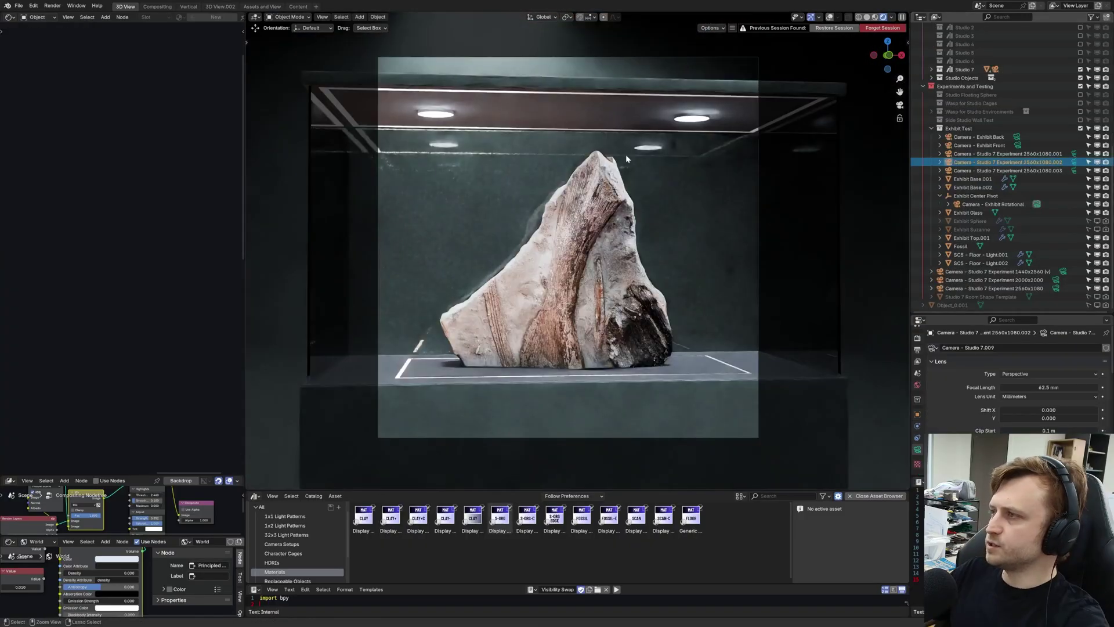
{"action": "key", "text": "ctrl+KP_0"}
{"action": "scroll", "coordinate": [661, 208], "scroll_direction": "up", "scroll_amount": 1}
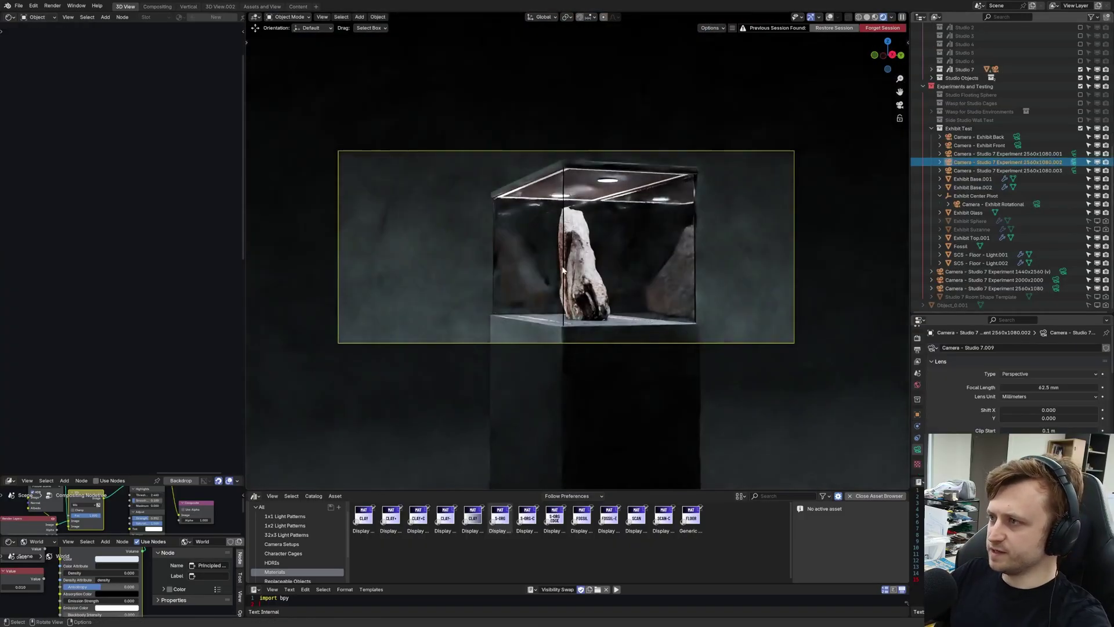
Reconnect the pattern reroute to the Studio 7 ceiling light's emission color and return to the camera view
{"action": "middle_click_drag", "start_coordinate": [499, 256], "coordinate": [532, 170]}
{"action": "left_click", "coordinate": [696, 96]}
{"action": "middle_click_drag", "start_coordinate": [119, 293], "coordinate": [139, 273]}
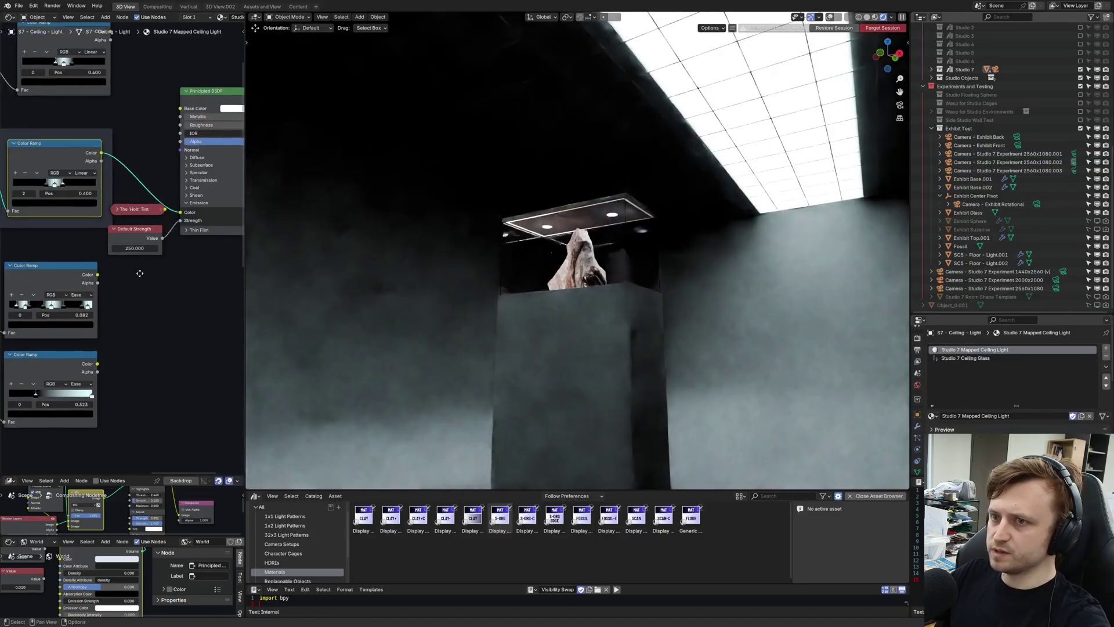
{"action": "scroll", "coordinate": [140, 273], "scroll_direction": "down", "scroll_amount": 6}
{"action": "middle_click_drag", "start_coordinate": [74, 445], "coordinate": [108, 301]}
{"action": "middle_click_drag", "start_coordinate": [110, 350], "coordinate": [88, 423]}
{"action": "left_click_drag", "start_coordinate": [68, 392], "coordinate": [177, 167]}
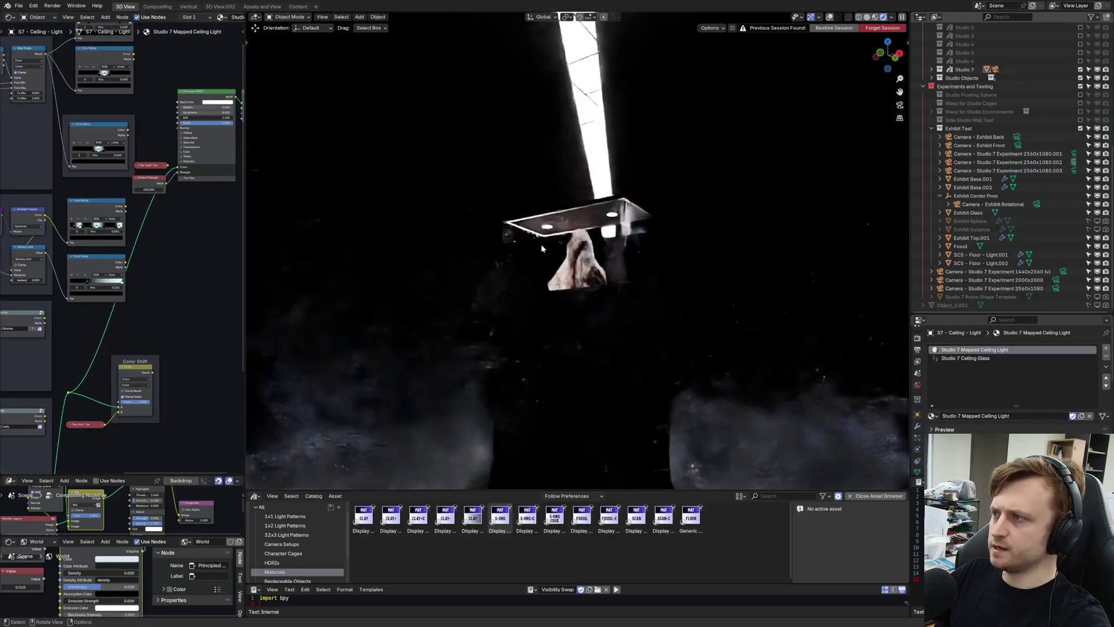
{"action": "key", "text": "KP_0"}
{"action": "scroll", "coordinate": [603, 278], "scroll_direction": "up", "scroll_amount": 1}
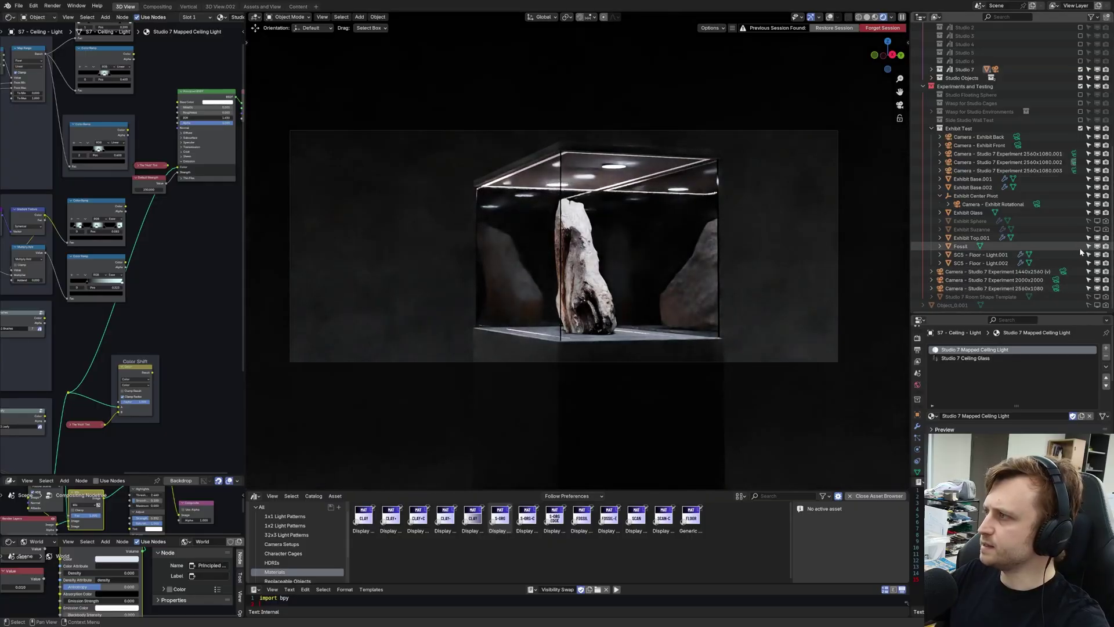
Swap the Fossil in the case for the Exhibit Sphere and link another Color Ramp to the ceiling light's emission color
{"action": "left_click", "coordinate": [1097, 246]}
{"action": "left_click", "coordinate": [1097, 221]}
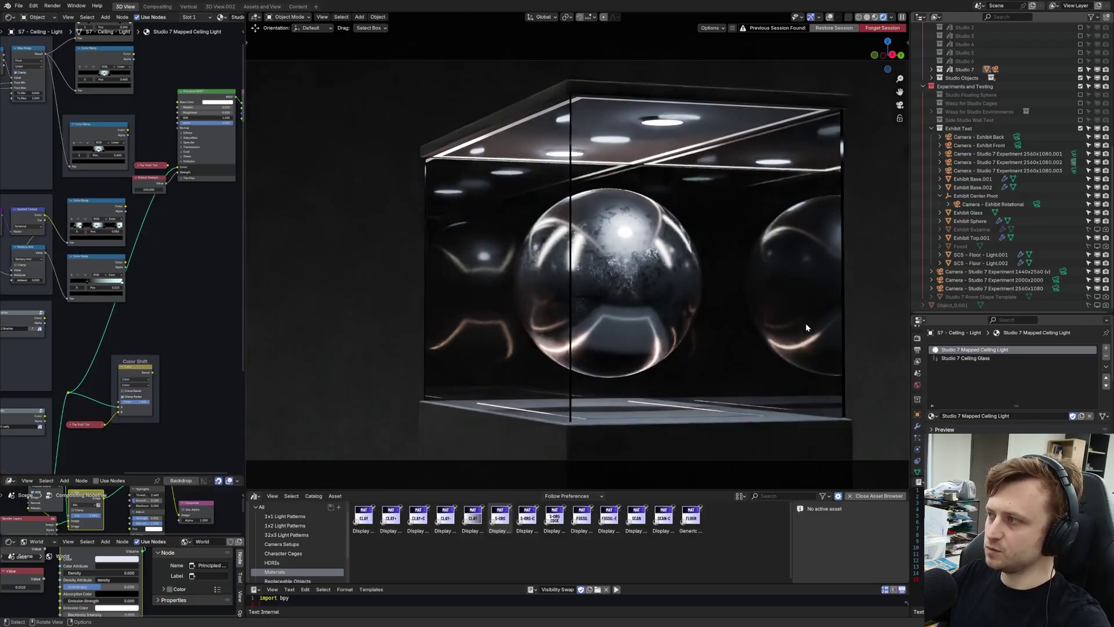
{"action": "left_click_drag", "start_coordinate": [125, 205], "coordinate": [178, 167]}
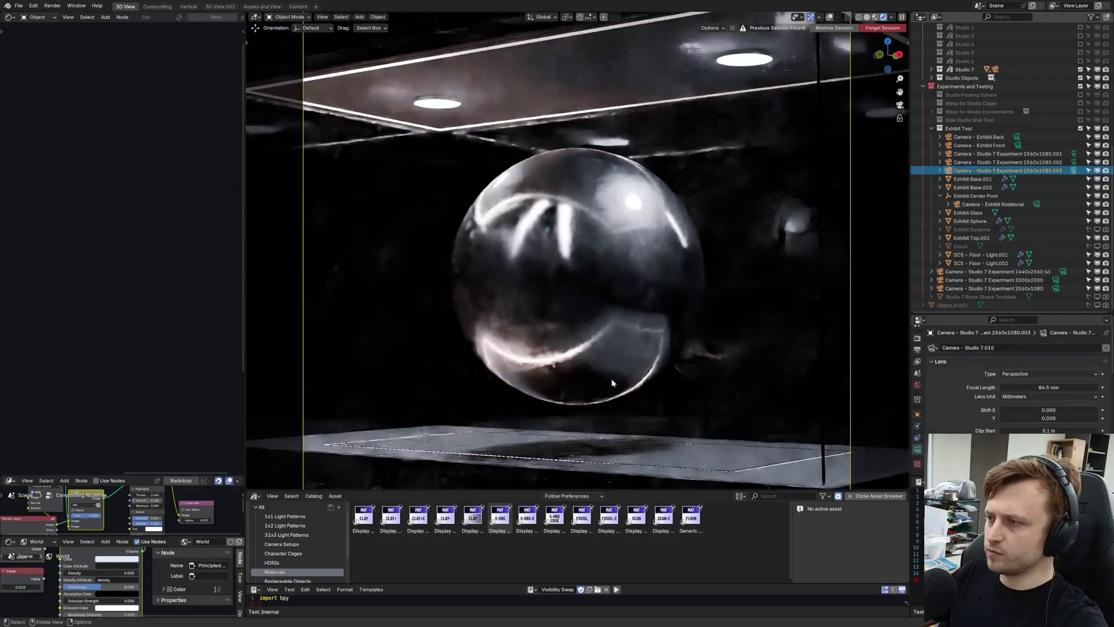
Make Camera - Studio 7 Experiment 2560x1080.001 the active camera and inspect the sphere's case up close and from across the room
{"action": "left_click", "coordinate": [1043, 155]}
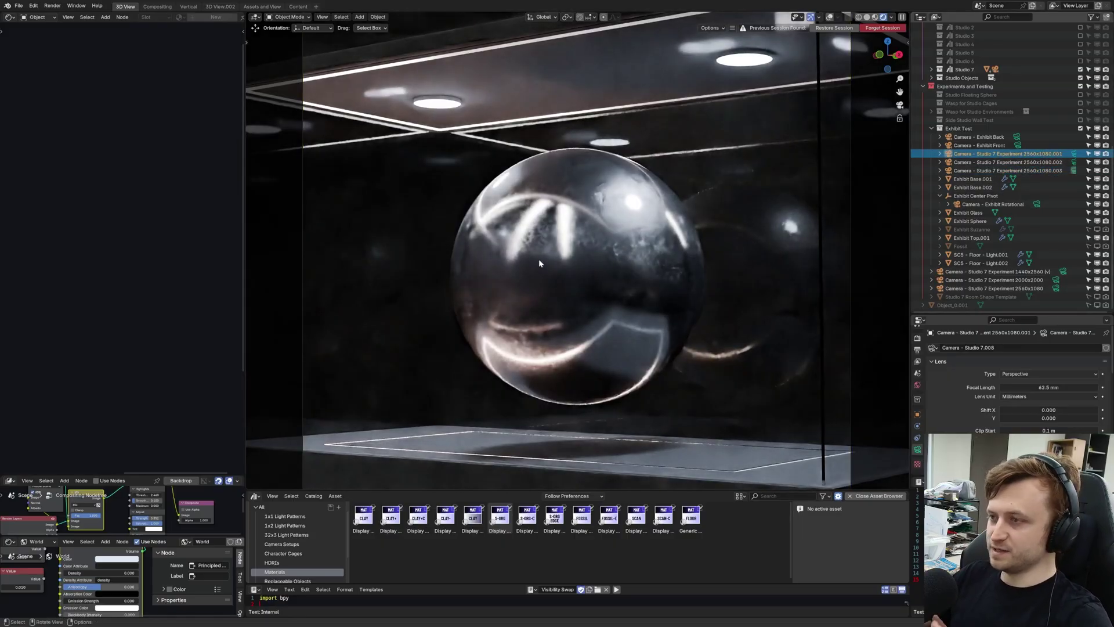
{"action": "key", "text": "ctrl+KP_0"}
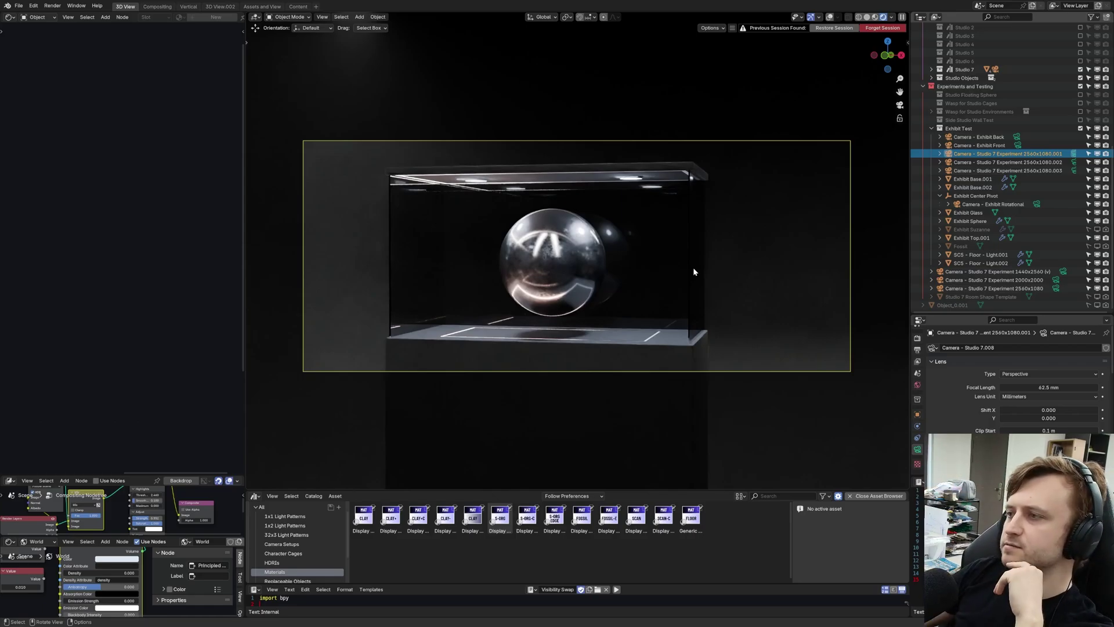
{"action": "scroll", "coordinate": [693, 267], "scroll_direction": "up", "scroll_amount": 5}
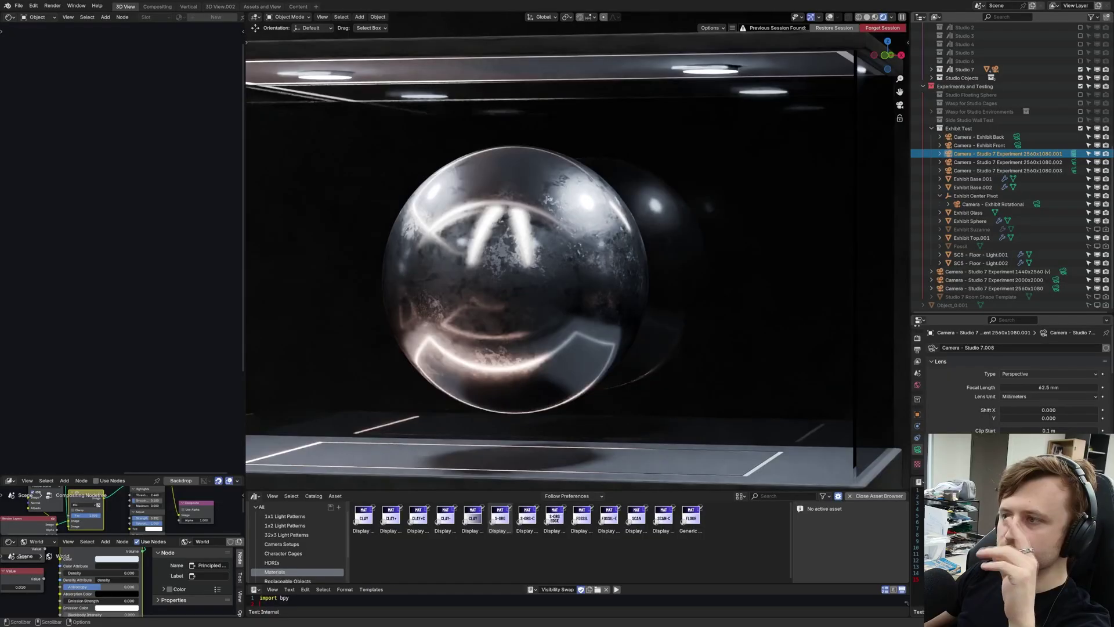
{"action": "scroll", "coordinate": [516, 362], "scroll_direction": "down", "scroll_amount": 3}
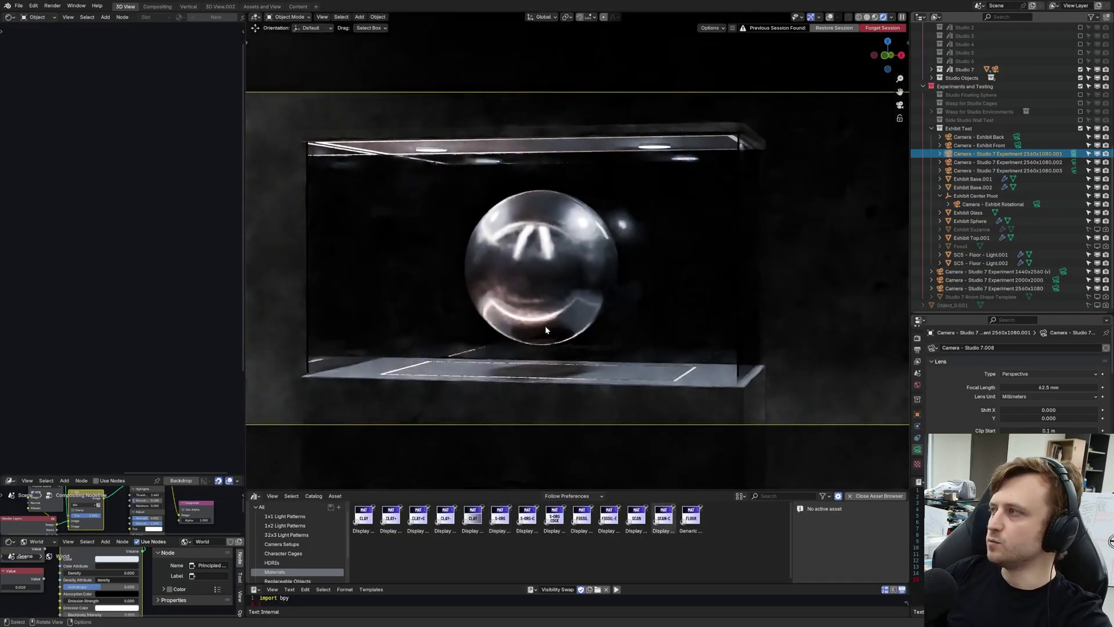
{"action": "scroll", "coordinate": [546, 336], "scroll_direction": "down", "scroll_amount": 4}
{"action": "middle_click_drag", "start_coordinate": [560, 320], "coordinate": [552, 274]}
{"action": "scroll", "coordinate": [547, 337], "scroll_direction": "down", "scroll_amount": 4}
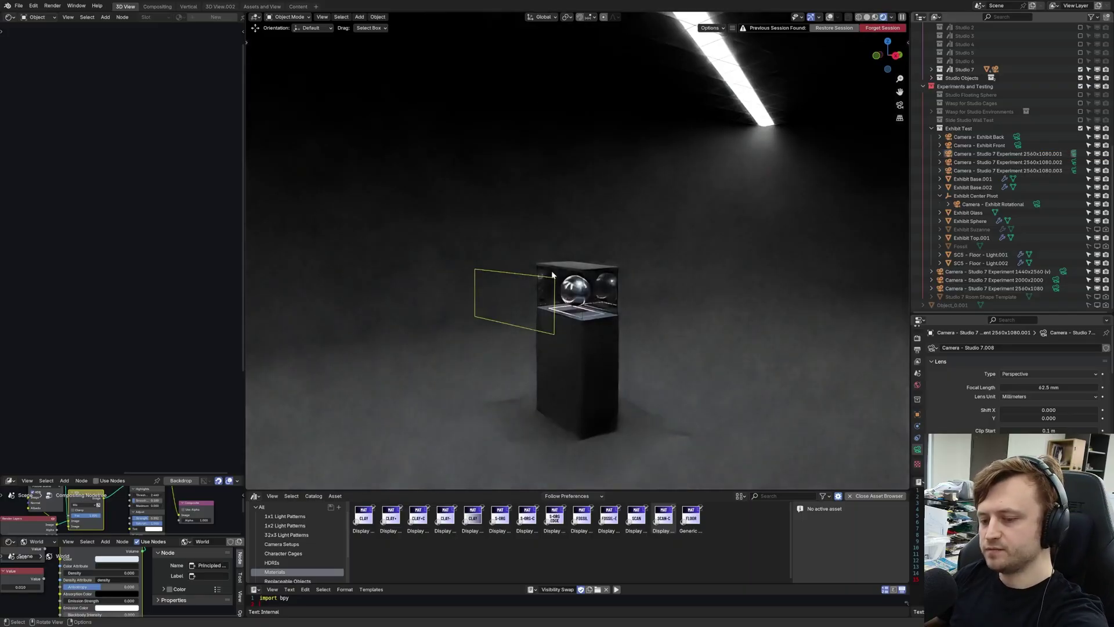